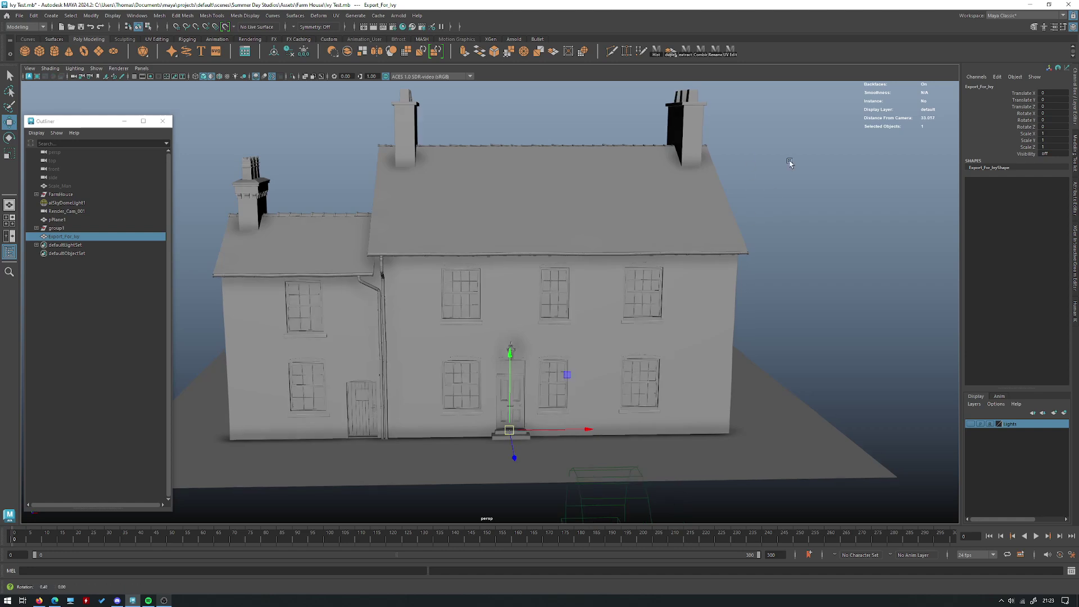
pyautogui.click(436, 141)
pyautogui.keyDown('alt'); pyautogui.moveTo(487, 149); pyautogui.dragTo(482, 152); pyautogui.keyUp('alt')
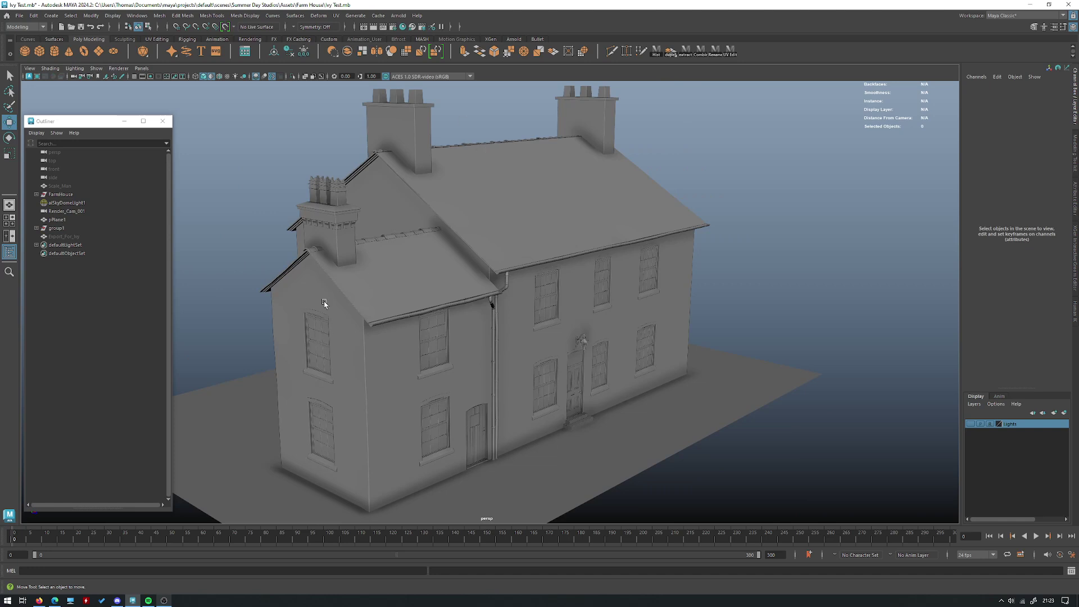
pyautogui.keyDown('alt'); pyautogui.moveTo(290, 282); pyautogui.dragTo(287, 261); pyautogui.keyUp('alt')
# Switch to the web browser to review the Ivy Generator page, its downloads and a gallery image of an ivy-covered tree, and return to Maya.
pyautogui.click(54, 601)
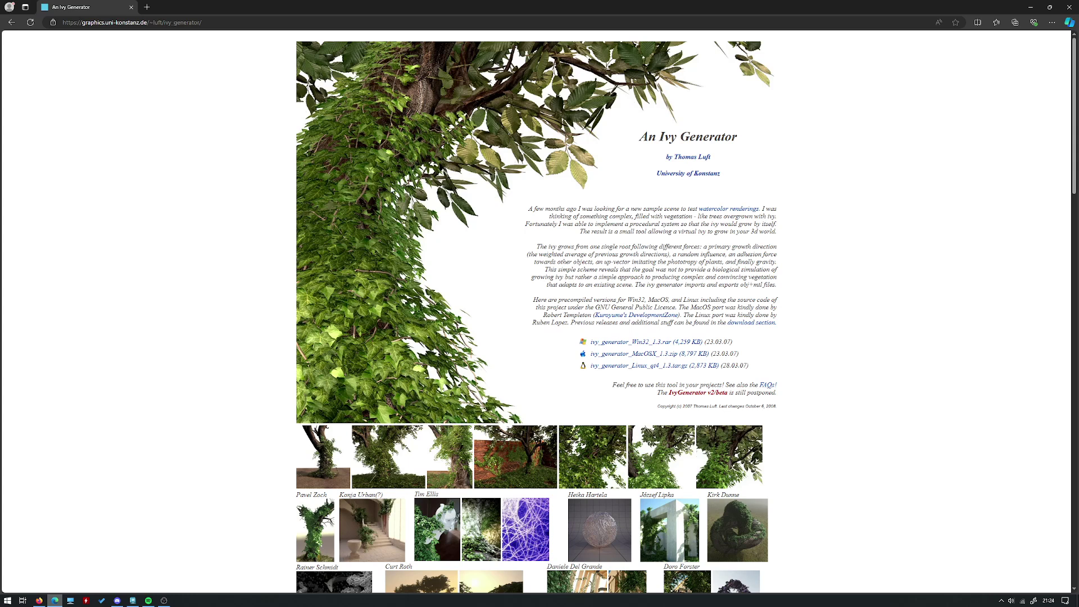
pyautogui.scroll(-3, 818, 280)
pyautogui.scroll(-5, 818, 280)
pyautogui.click(759, 274)
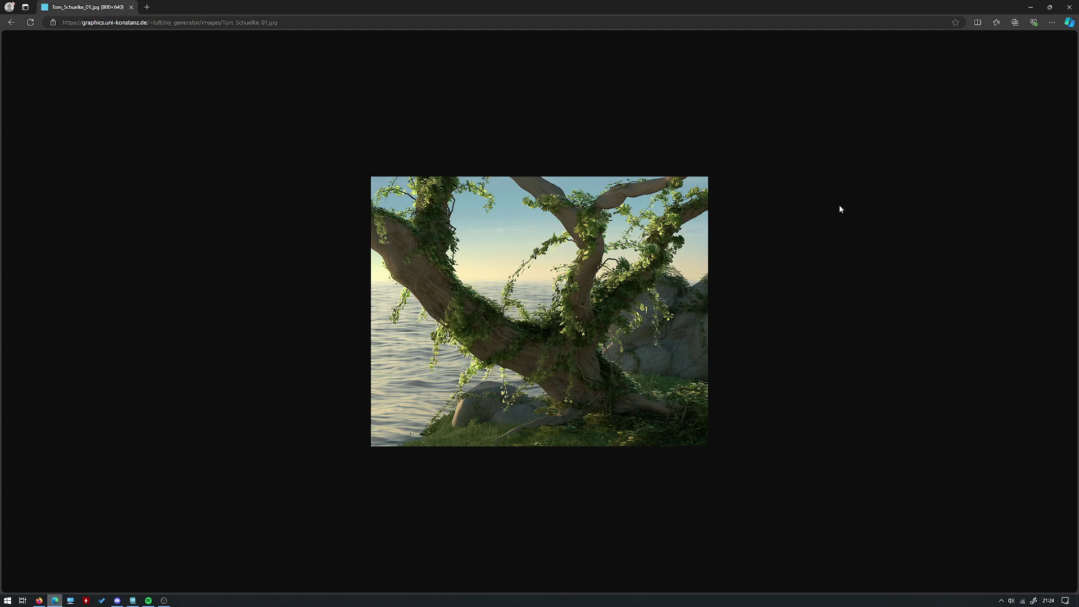
pyautogui.hotkey('alt', 'Left')
pyautogui.scroll(6, 658, 326)
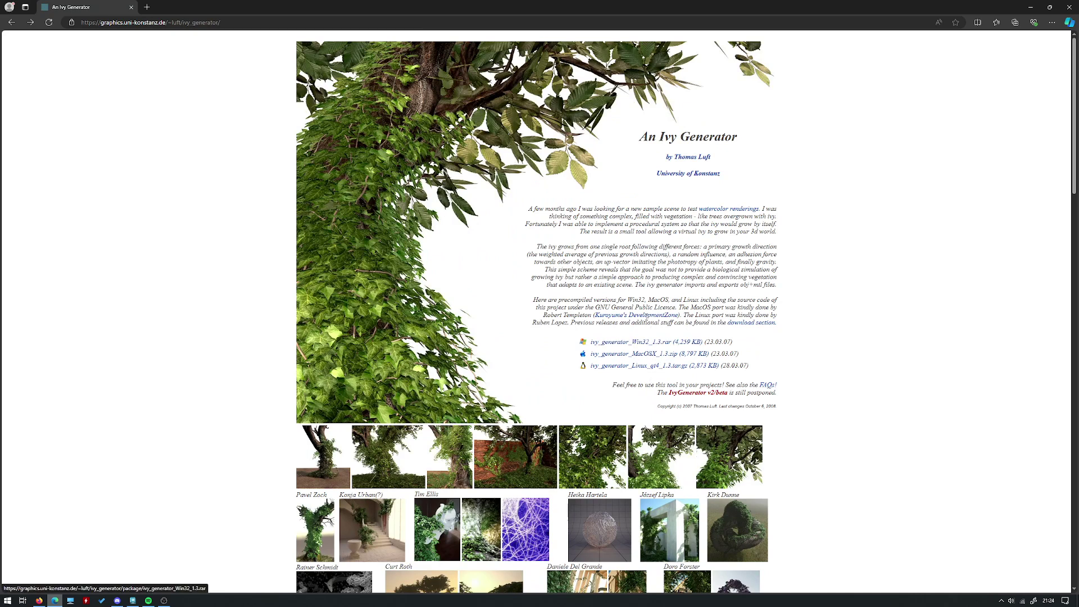
pyautogui.click(1031, 7)
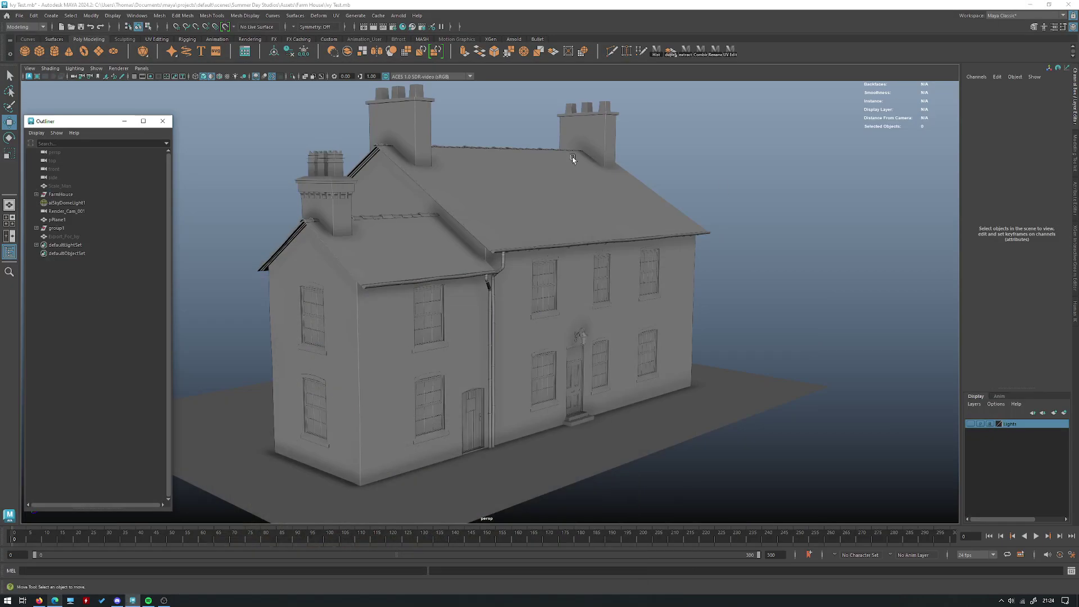
# Isolate the farmhouse's wall mesh to examine it from several angles, and show the whole scene again.
pyautogui.click(523, 296)
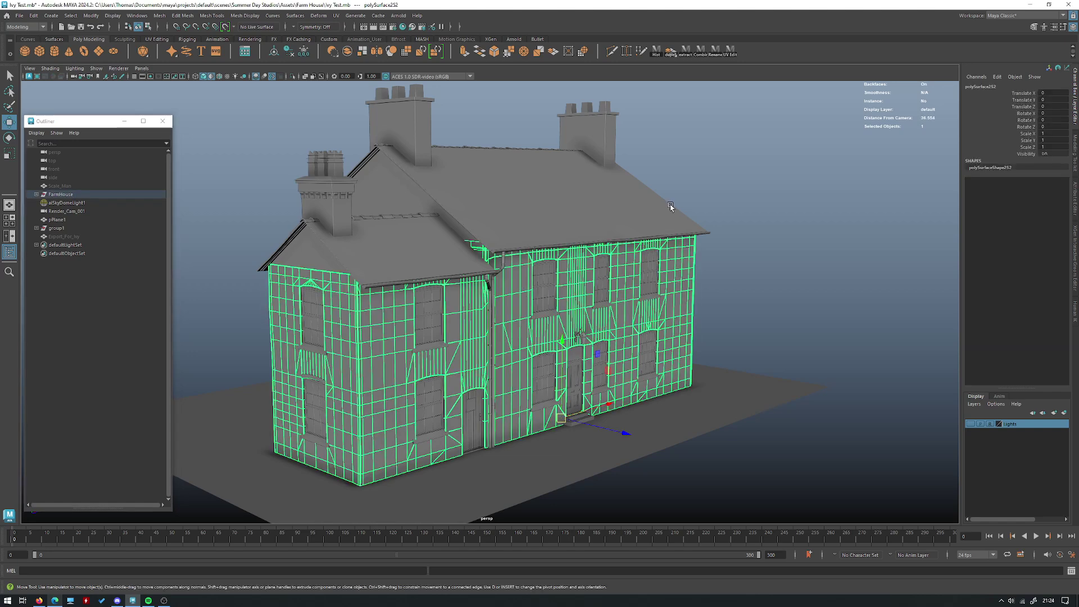
pyautogui.click(730, 243)
pyautogui.keyDown('alt'); pyautogui.moveTo(730, 243); pyautogui.dragTo(669, 236); pyautogui.keyUp('alt')
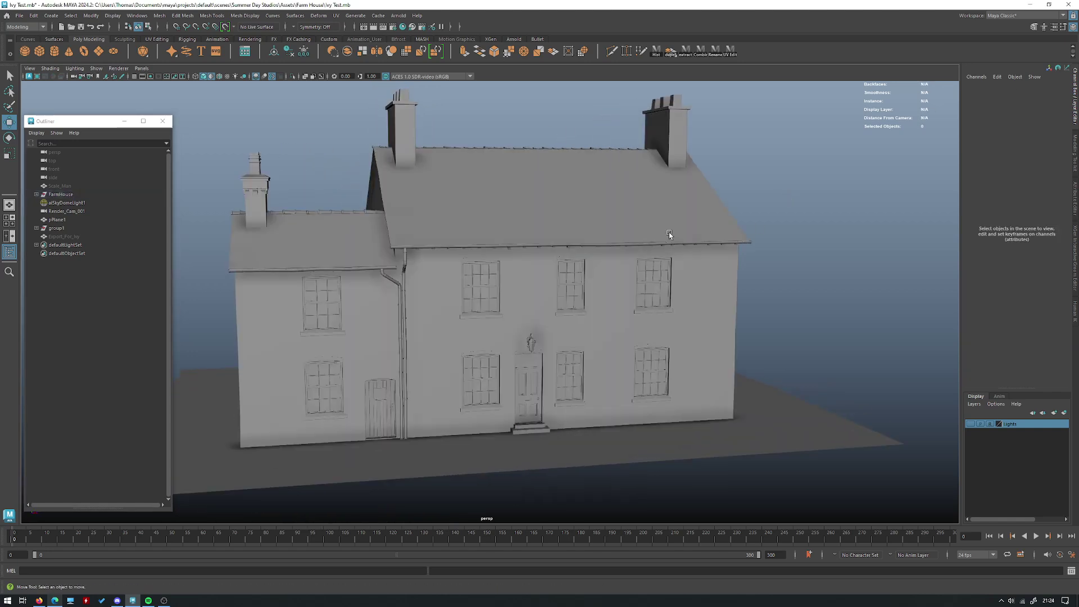
pyautogui.keyDown('alt'); pyautogui.moveTo(442, 289); pyautogui.dragTo(492, 270); pyautogui.keyUp('alt')
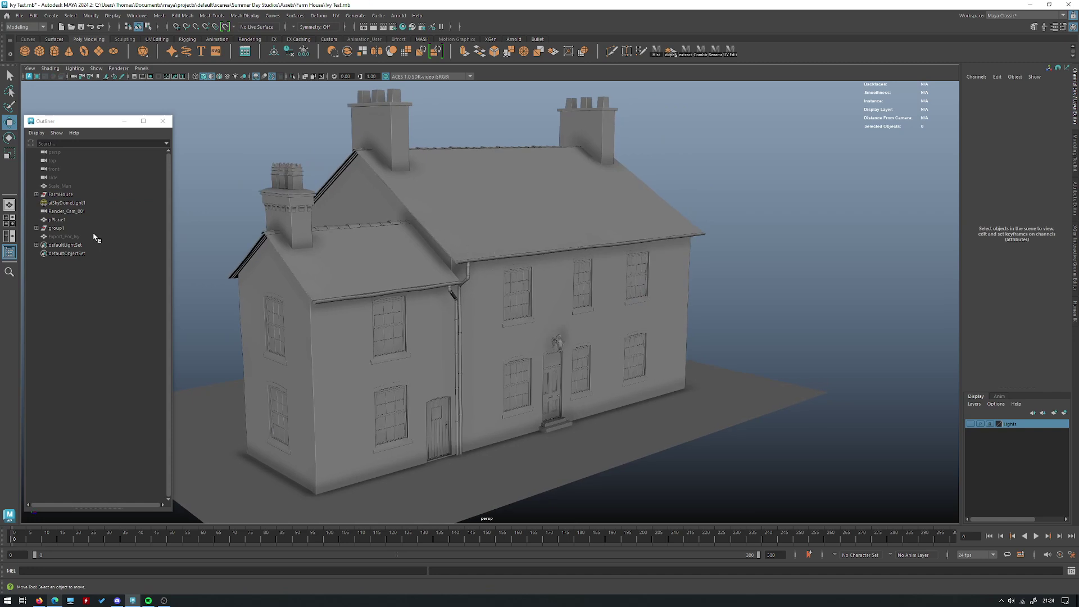
pyautogui.click(492, 314)
pyautogui.keyDown('alt'); pyautogui.moveTo(493, 314); pyautogui.dragTo(537, 285); pyautogui.keyUp('alt')
pyautogui.hotkey('ctrl', '1')
pyautogui.click(511, 236)
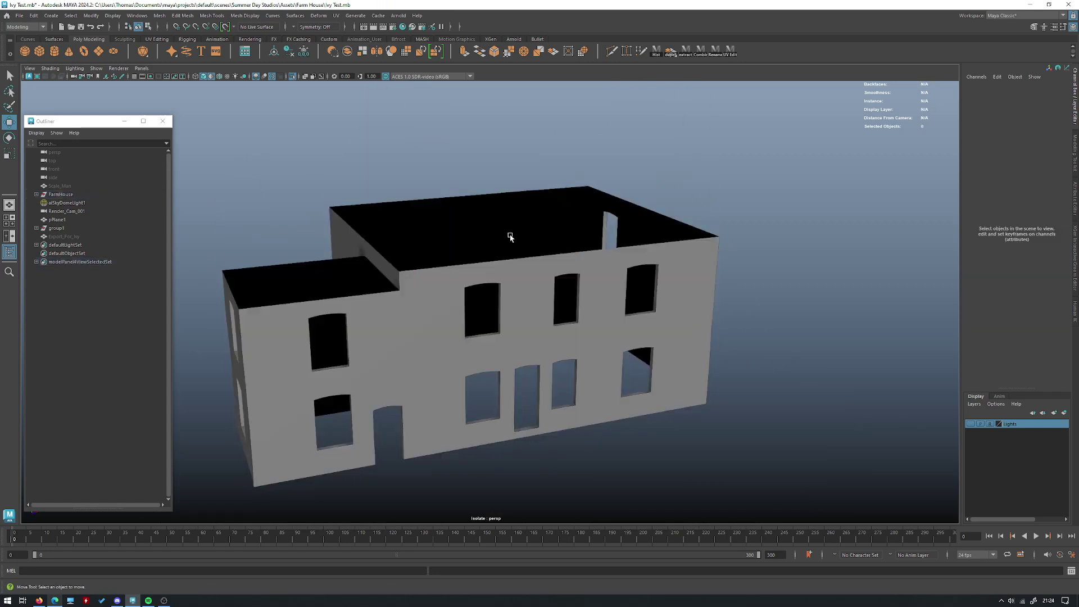
pyautogui.keyDown('alt'); pyautogui.moveTo(376, 239); pyautogui.dragTo(453, 291); pyautogui.keyUp('alt')
pyautogui.keyDown('alt'); pyautogui.moveTo(530, 278); pyautogui.dragTo(485, 303); pyautogui.keyUp('alt')
pyautogui.keyDown('alt'); pyautogui.moveTo(569, 305); pyautogui.dragTo(494, 292); pyautogui.keyUp('alt')
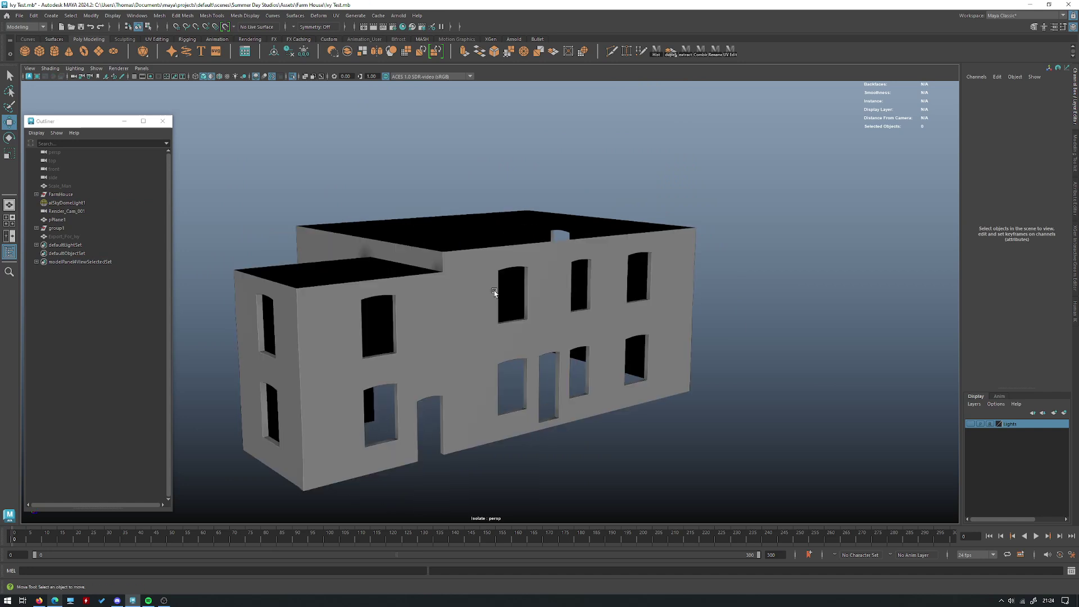
pyautogui.click(494, 289)
pyautogui.hotkey('ctrl', '1')
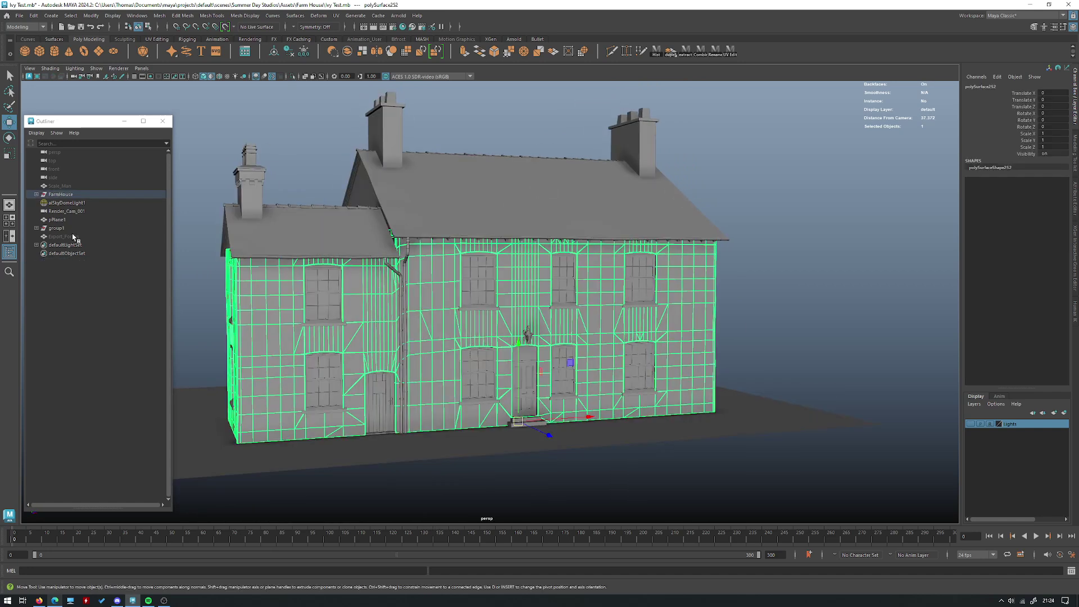
# Isolate the farmhouse's wall mesh and try an edit on the edges around an upper front window opening.
pyautogui.hotkey('ctrl', '1')
pyautogui.keyDown('alt'); pyautogui.moveTo(436, 272); pyautogui.dragTo(375, 210); pyautogui.keyUp('alt')
pyautogui.keyDown('alt'); pyautogui.moveTo(438, 228); pyautogui.dragTo(467, 248); pyautogui.keyUp('alt')
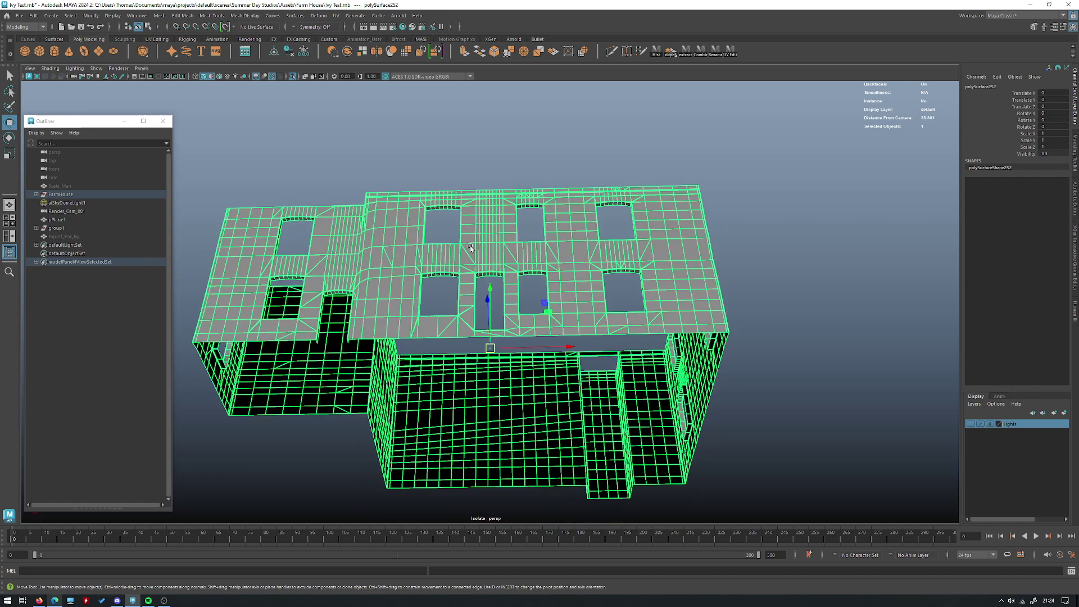
pyautogui.press('F10')
pyautogui.doubleClick(439, 209)
pyautogui.keyDown('shift'); pyautogui.moveTo(482, 193); pyautogui.dragTo(470, 280, button='right'); pyautogui.keyUp('shift')
pyautogui.hotkey('ctrl', 'z')
pyautogui.keyDown('alt'); pyautogui.moveTo(516, 151); pyautogui.dragTo(396, 317); pyautogui.keyUp('alt')
pyautogui.keyDown('alt'); pyautogui.moveTo(402, 188); pyautogui.dragTo(415, 235); pyautogui.keyUp('alt')
pyautogui.moveTo(411, 236); pyautogui.dragTo(452, 211, button='right')
pyautogui.keyDown('alt'); pyautogui.moveTo(452, 228); pyautogui.dragTo(478, 216); pyautogui.keyUp('alt')
pyautogui.press('space')
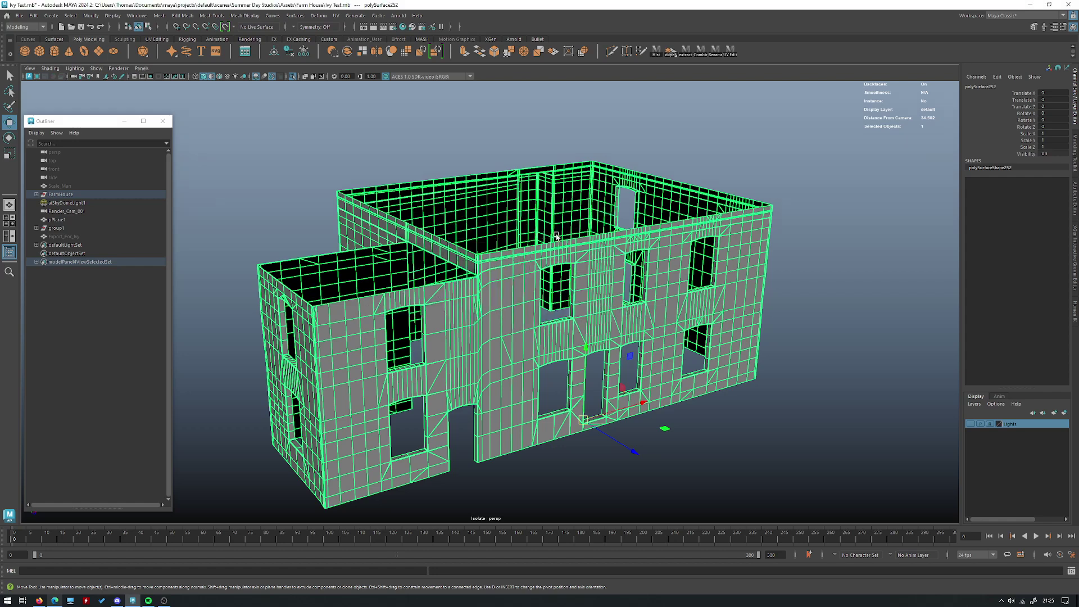
# Triangulate the isolated wall mesh and check the triangles up close.
pyautogui.press('space')
pyautogui.keyDown('shift'); pyautogui.rightClick(542, 224); pyautogui.keyUp('shift')
pyautogui.press('space')
pyautogui.keyDown('shift'); pyautogui.moveTo(610, 220); pyautogui.dragTo(589, 344, button='right'); pyautogui.keyUp('shift')
pyautogui.moveTo(569, 205); pyautogui.dragTo(612, 192, button='right')
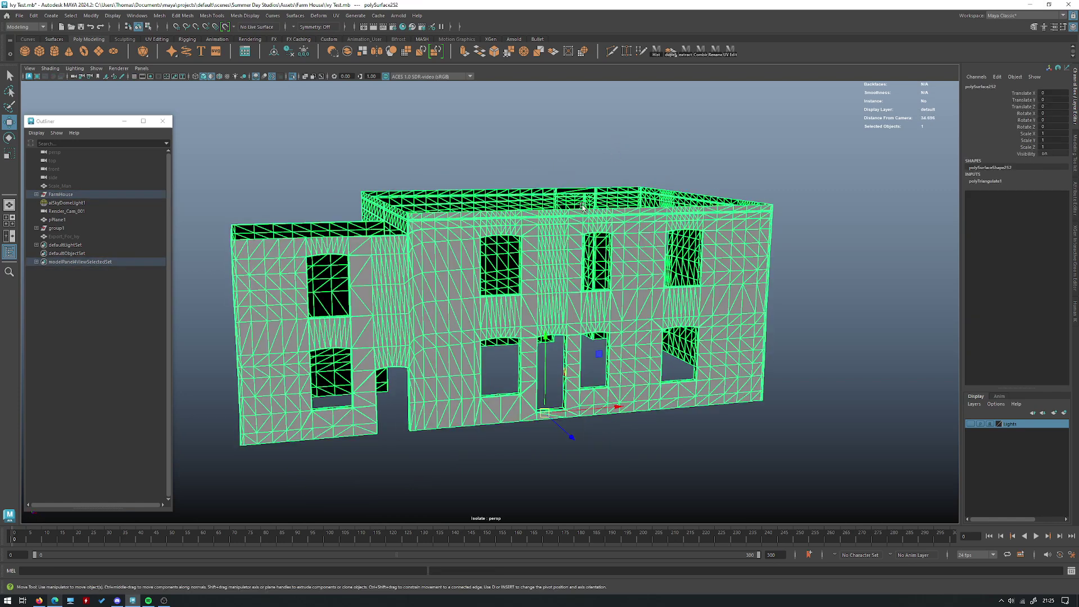
pyautogui.keyDown('alt'); pyautogui.moveTo(579, 236); pyautogui.dragTo(491, 250, button='middle'); pyautogui.keyUp('alt')
pyautogui.scroll(5, 491, 249)
pyautogui.moveTo(476, 264)
pyautogui.keyDown('alt'); pyautogui.mouseDown()
pyautogui.moveTo(506, 248)
pyautogui.moveTo(476, 243)
pyautogui.mouseUp(); pyautogui.keyUp('alt')
pyautogui.scroll(-4, 489, 250)
# Undo the triangulation of the wall mesh.
pyautogui.hotkey('ctrl', 'z')
pyautogui.hotkey('ctrl', 'z')
pyautogui.hotkey('ctrl', 'z')
pyautogui.hotkey('ctrl', 'z')
pyautogui.keyDown('alt'); pyautogui.moveTo(544, 267); pyautogui.dragTo(525, 268); pyautogui.keyUp('alt')
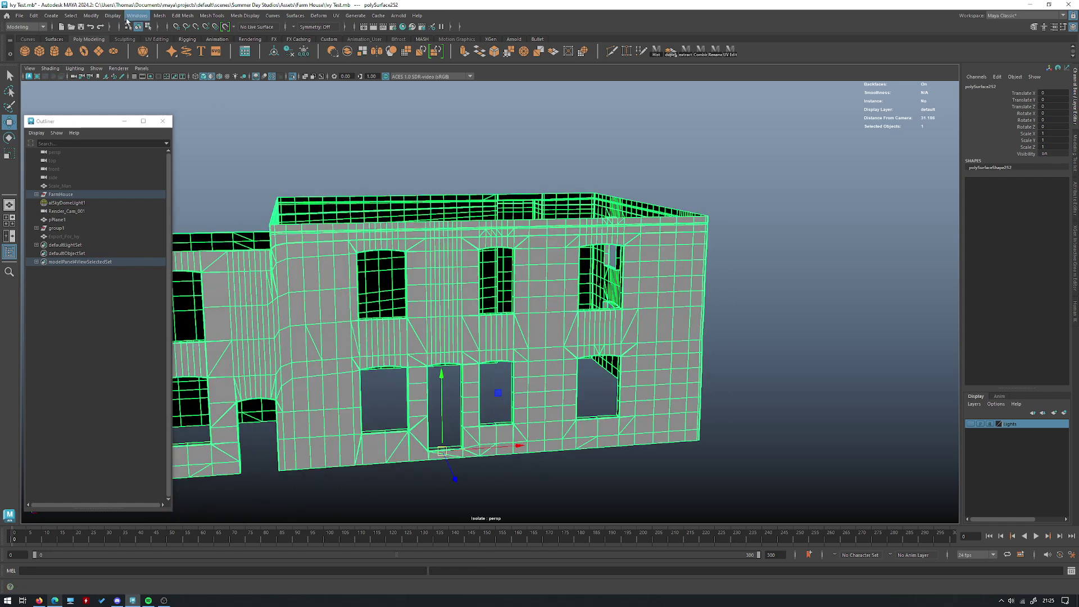
# Try the Triangulate command once more on the original wall mesh and undo it.
pyautogui.click(162, 16)
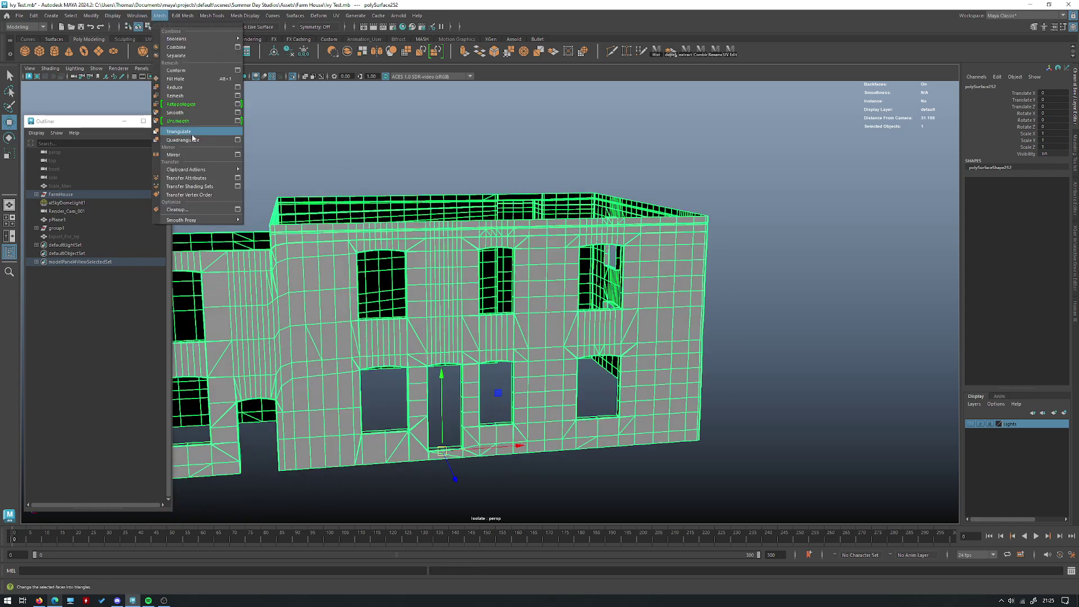
pyautogui.click(178, 130)
pyautogui.keyDown('alt'); pyautogui.moveTo(466, 265); pyautogui.dragTo(507, 253); pyautogui.keyUp('alt')
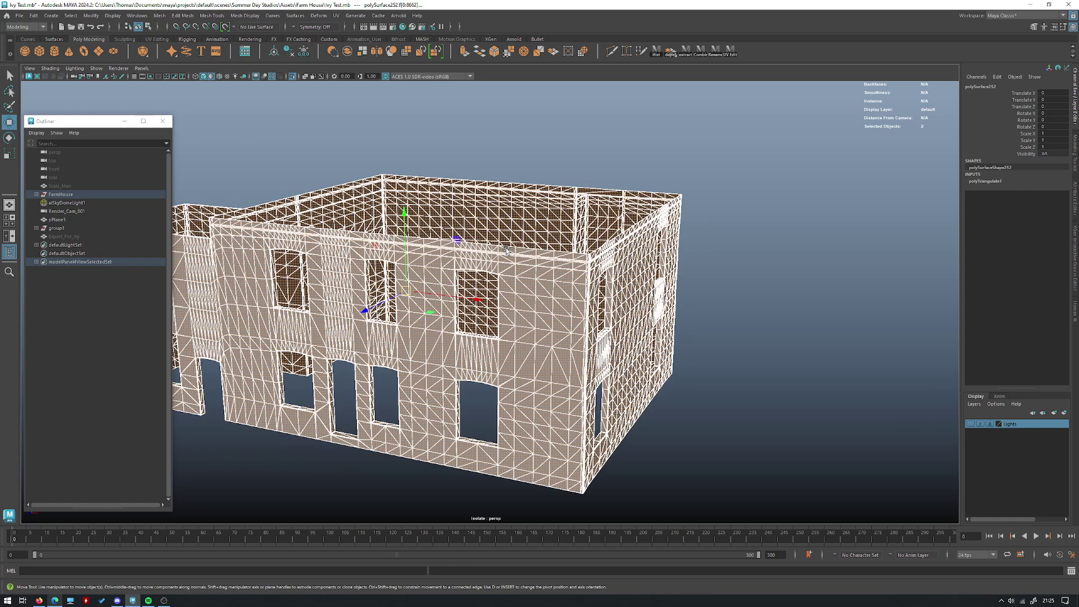
pyautogui.hotkey('ctrl', 'z')
pyautogui.keyDown('alt'); pyautogui.moveTo(494, 233); pyautogui.dragTo(456, 247); pyautogui.keyUp('alt')
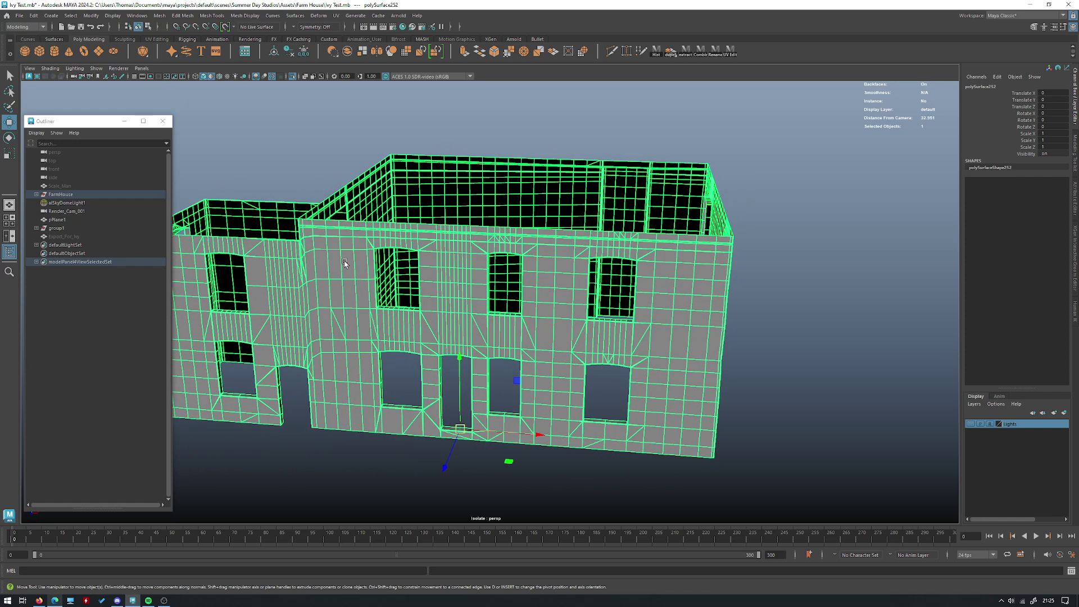
# Duplicate the wall mesh and move the copy out of the FarmHouse group.
pyautogui.hotkey('ctrl', 'd')
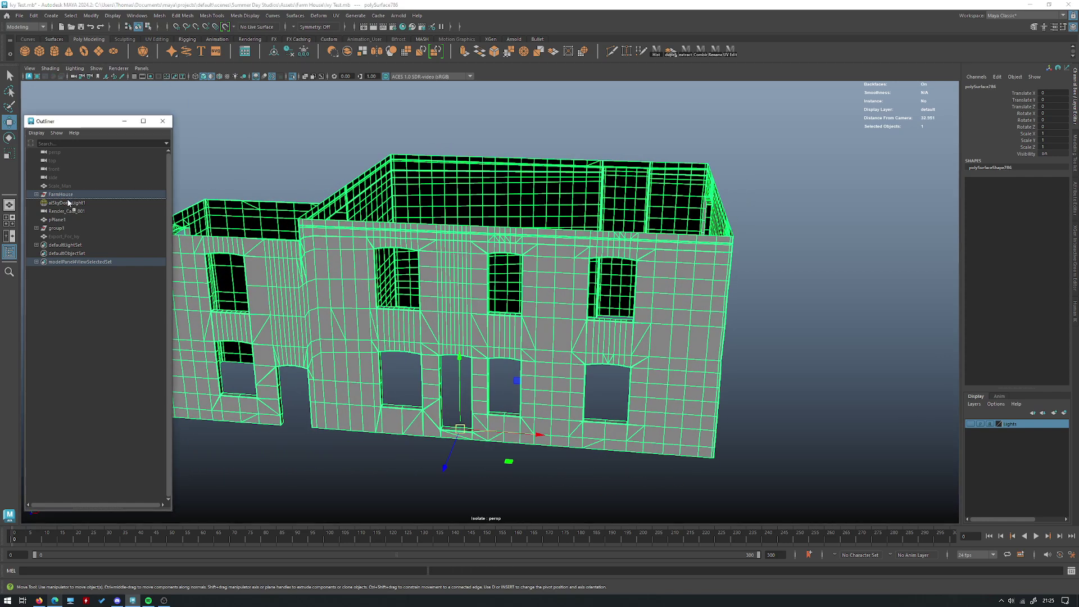
pyautogui.press('h')
pyautogui.press('h')
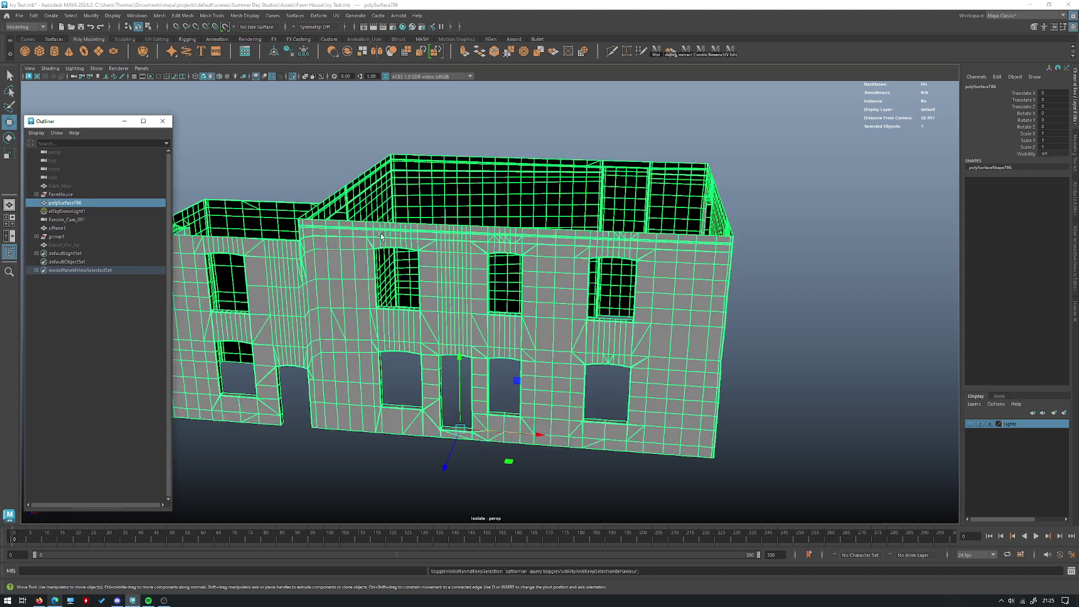
# Try triangulating the duplicated wall mesh, and delete the copy again, leaving the isolated view.
pyautogui.press('g')
pyautogui.rightClick(440, 220)
pyautogui.keyDown('alt'); pyautogui.moveTo(440, 220); pyautogui.dragTo(423, 193); pyautogui.keyUp('alt')
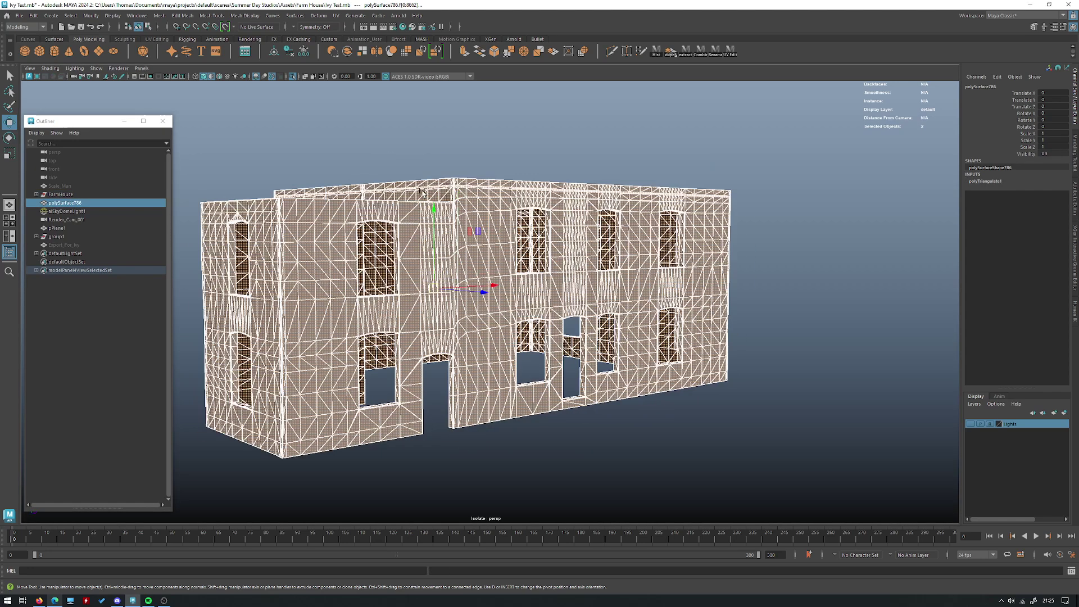
pyautogui.press('Delete')
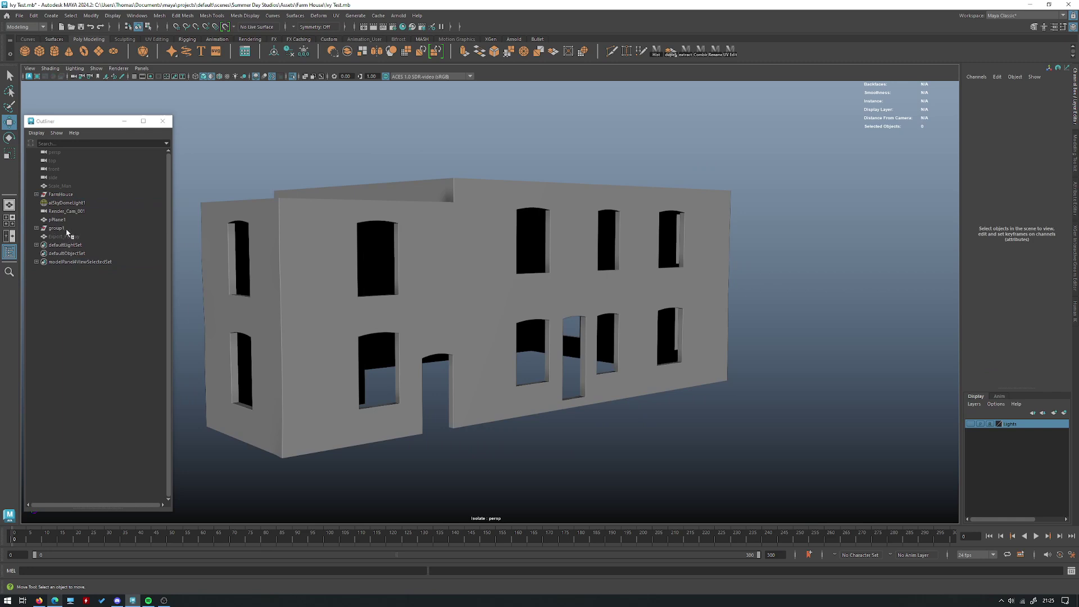
pyautogui.hotkey('ctrl', '1')
# Inspect the gutter and downpipe mesh on the front of the house.
pyautogui.click(482, 203)
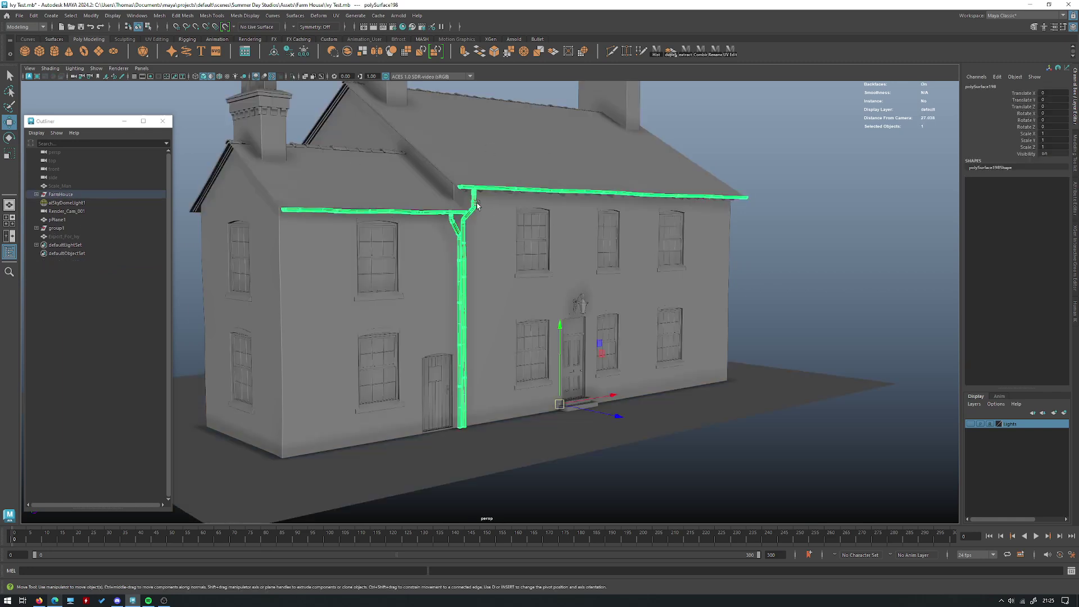
pyautogui.scroll(6, 595, 304)
pyautogui.scroll(-8, 539, 332)
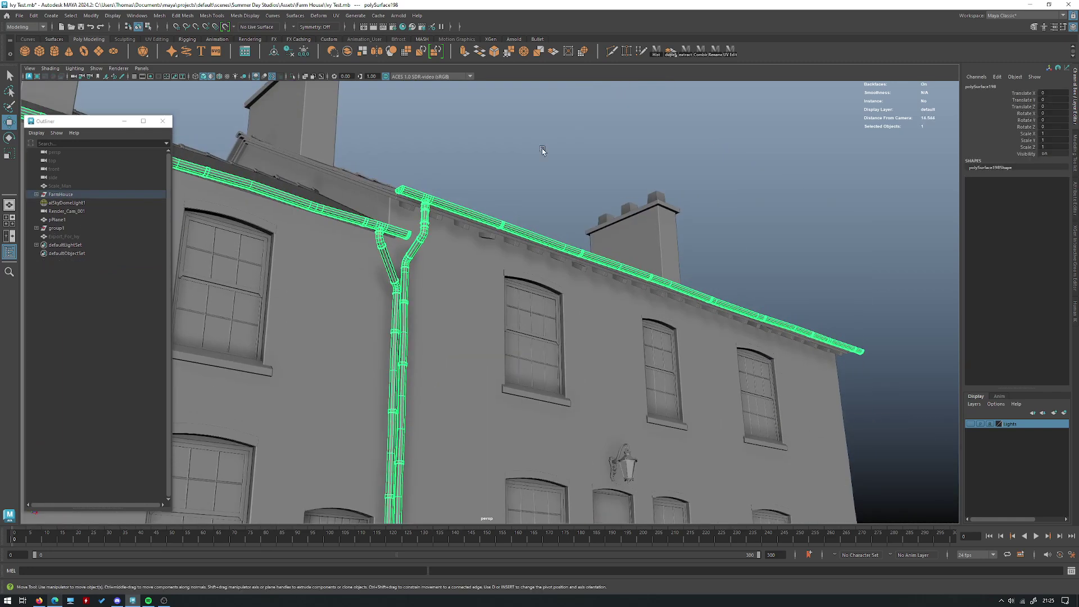
pyautogui.click(542, 149)
# Unhide the Export_For_Ivy mesh and isolate it in the viewport.
pyautogui.click(64, 236)
pyautogui.keyDown('alt'); pyautogui.moveTo(495, 182); pyautogui.dragTo(491, 195); pyautogui.keyUp('alt')
pyautogui.hotkey('ctrl', '1')
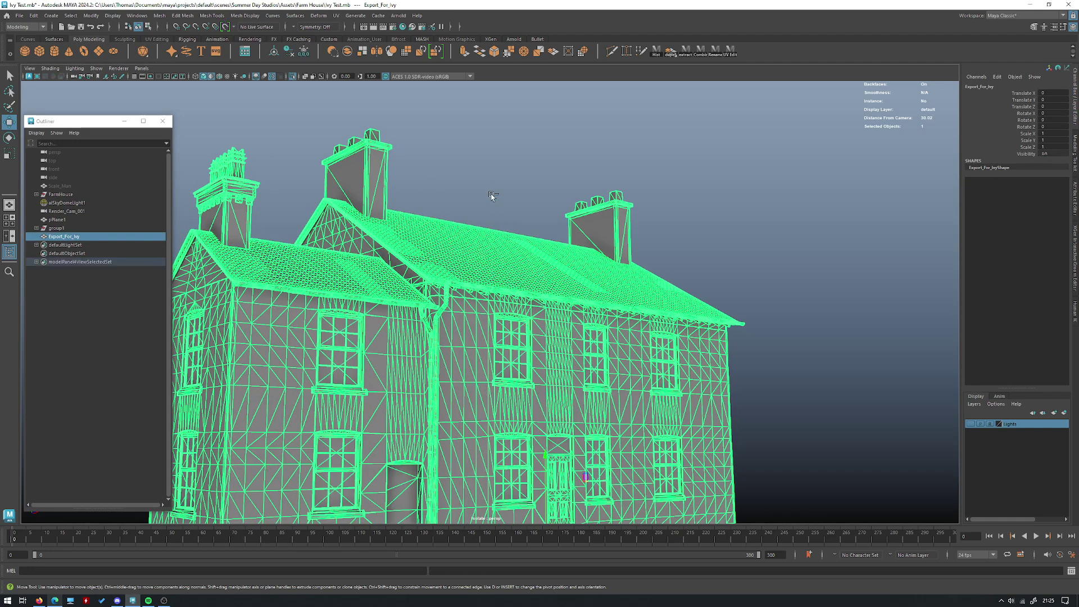
# Examine the isolated Export_For_Ivy mesh from several angles, including its roof, gutters, downpipes and windows, and reselect it.
pyautogui.click(483, 164)
pyautogui.scroll(-1, 504, 215)
pyautogui.keyDown('alt'); pyautogui.moveTo(512, 295); pyautogui.dragTo(551, 147); pyautogui.keyUp('alt')
pyautogui.click(442, 234)
pyautogui.click(551, 148)
pyautogui.scroll(-1, 551, 147)
pyautogui.click(588, 245)
pyautogui.keyDown('alt'); pyautogui.moveTo(588, 245); pyautogui.dragTo(617, 164); pyautogui.keyUp('alt')
pyautogui.click(777, 167)
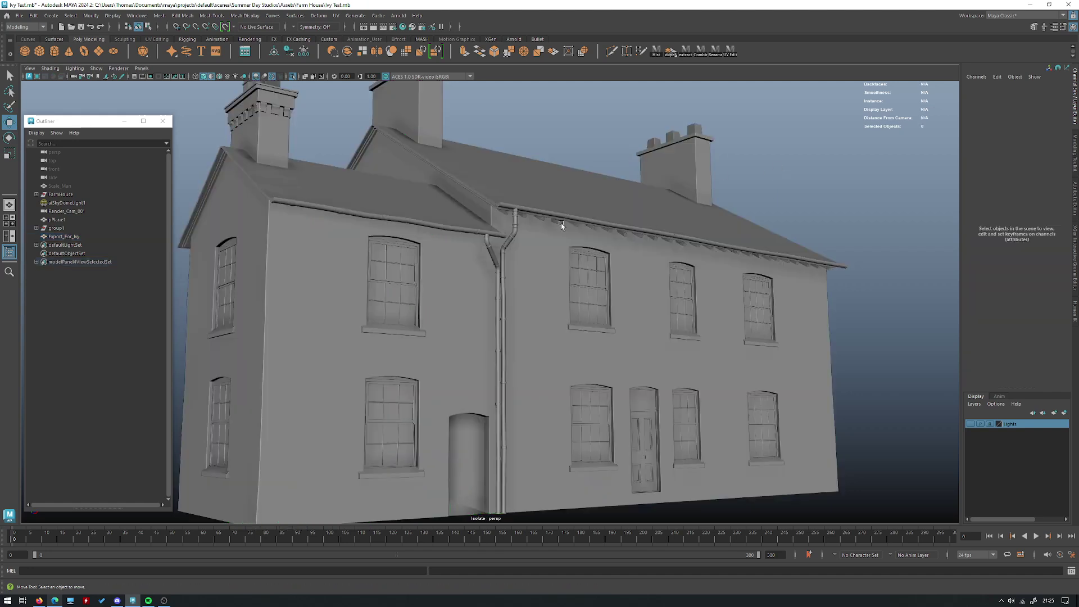
pyautogui.keyDown('alt'); pyautogui.moveTo(515, 211); pyautogui.dragTo(476, 197); pyautogui.keyUp('alt')
pyautogui.keyDown('alt'); pyautogui.moveTo(476, 196); pyautogui.dragTo(463, 292, button='right'); pyautogui.keyUp('alt')
pyautogui.keyDown('alt'); pyautogui.moveTo(463, 292); pyautogui.dragTo(722, 299, button='middle'); pyautogui.keyUp('alt')
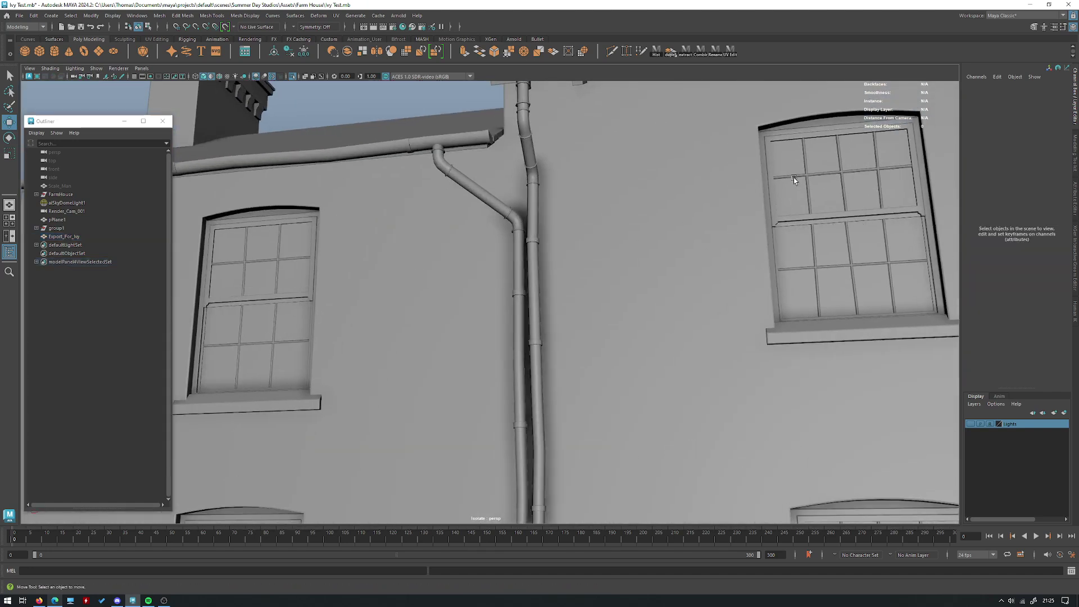
pyautogui.keyDown('alt'); pyautogui.moveTo(633, 174); pyautogui.dragTo(506, 186, button='right'); pyautogui.keyUp('alt')
pyautogui.keyDown('alt'); pyautogui.moveTo(506, 185); pyautogui.dragTo(562, 234); pyautogui.keyUp('alt')
pyautogui.keyDown('alt'); pyautogui.moveTo(563, 234); pyautogui.dragTo(521, 211, button='middle'); pyautogui.keyUp('alt')
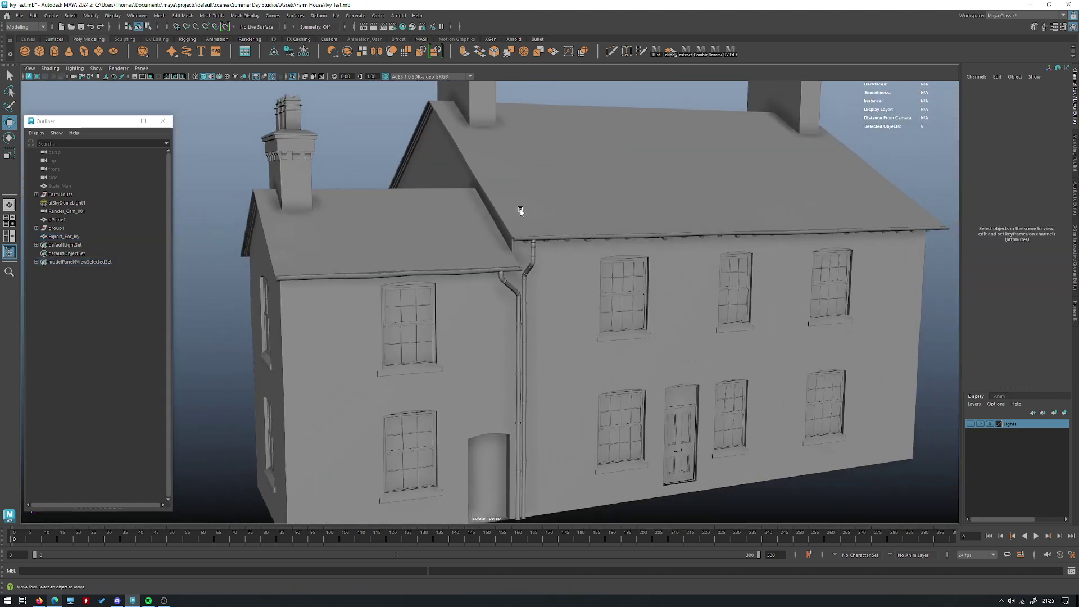
pyautogui.keyDown('alt'); pyautogui.moveTo(459, 82); pyautogui.dragTo(508, 74); pyautogui.keyUp('alt')
pyautogui.keyDown('alt'); pyautogui.moveTo(507, 160); pyautogui.dragTo(490, 194, button='right'); pyautogui.keyUp('alt')
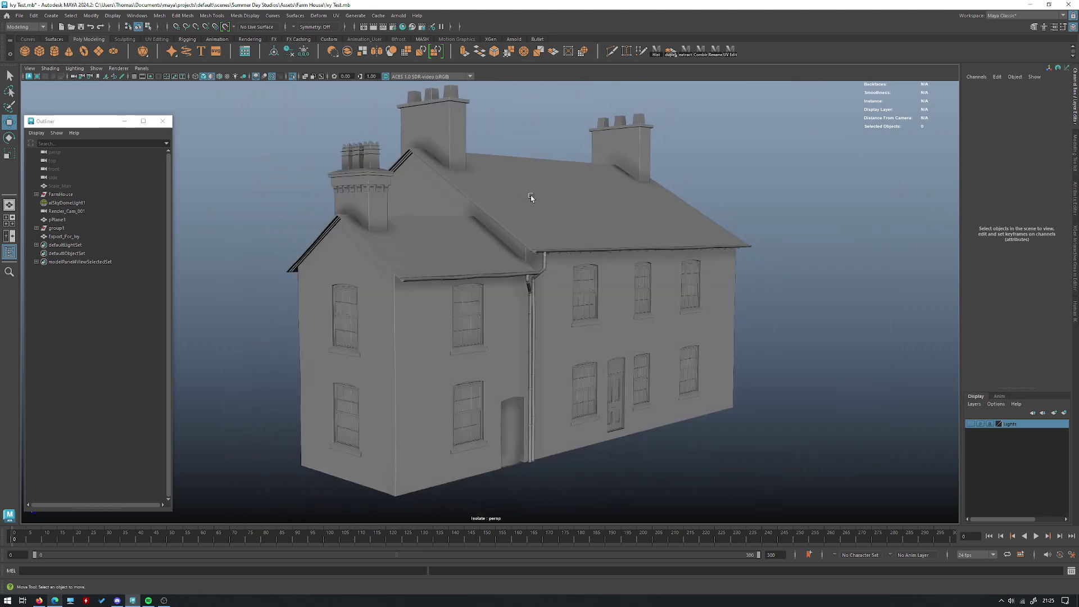
pyautogui.click(415, 260)
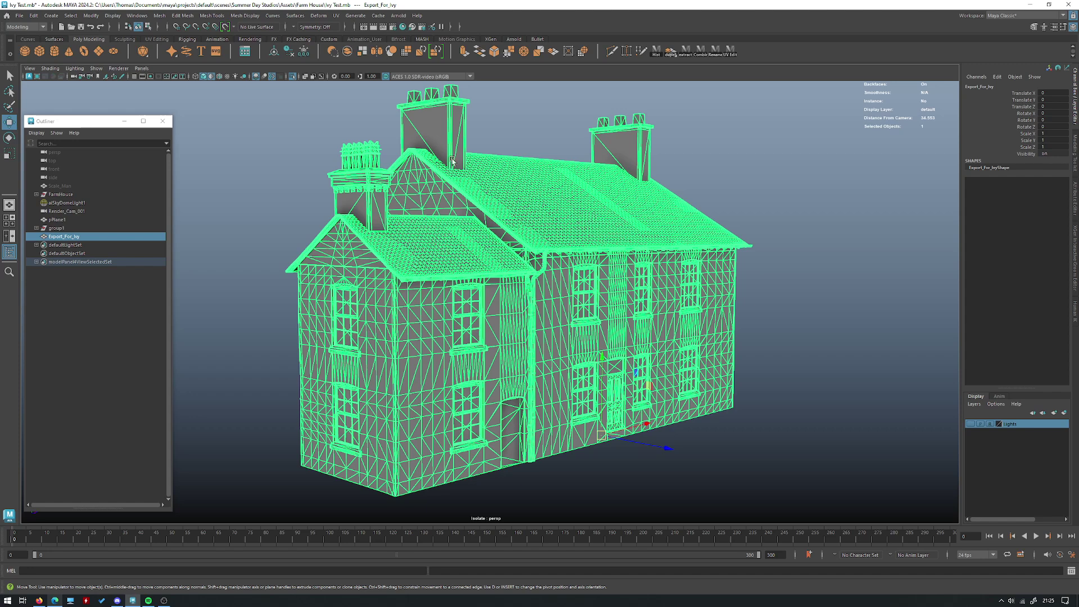
pyautogui.keyDown('alt'); pyautogui.moveTo(449, 162); pyautogui.dragTo(387, 168, button='middle'); pyautogui.keyUp('alt')
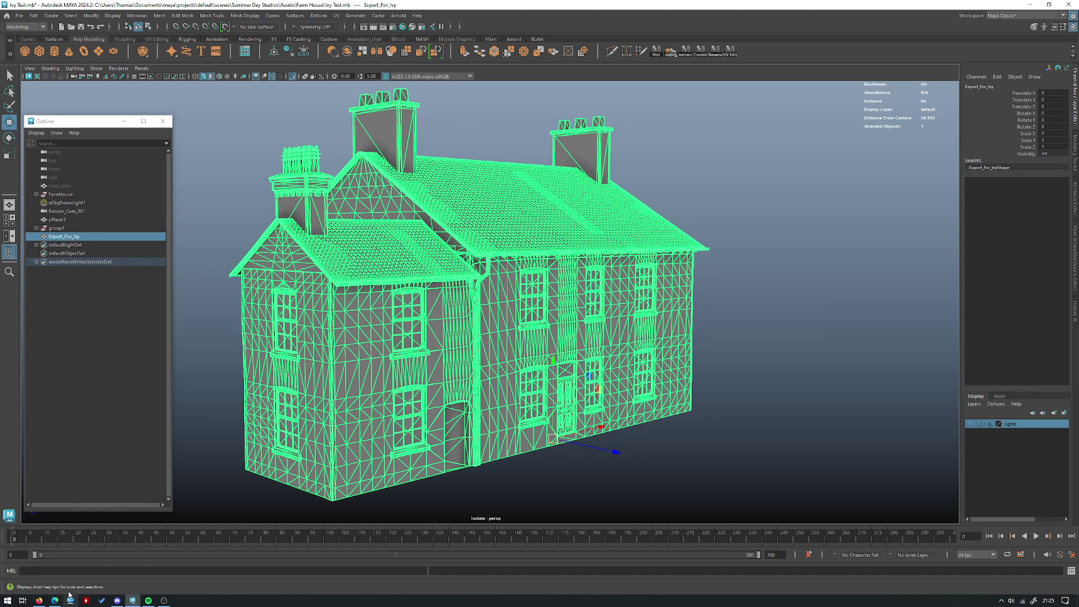
# Switch to File Explorer and go to the Farm House folder under Summer Day Studios > Assets.
pyautogui.click(70, 600)
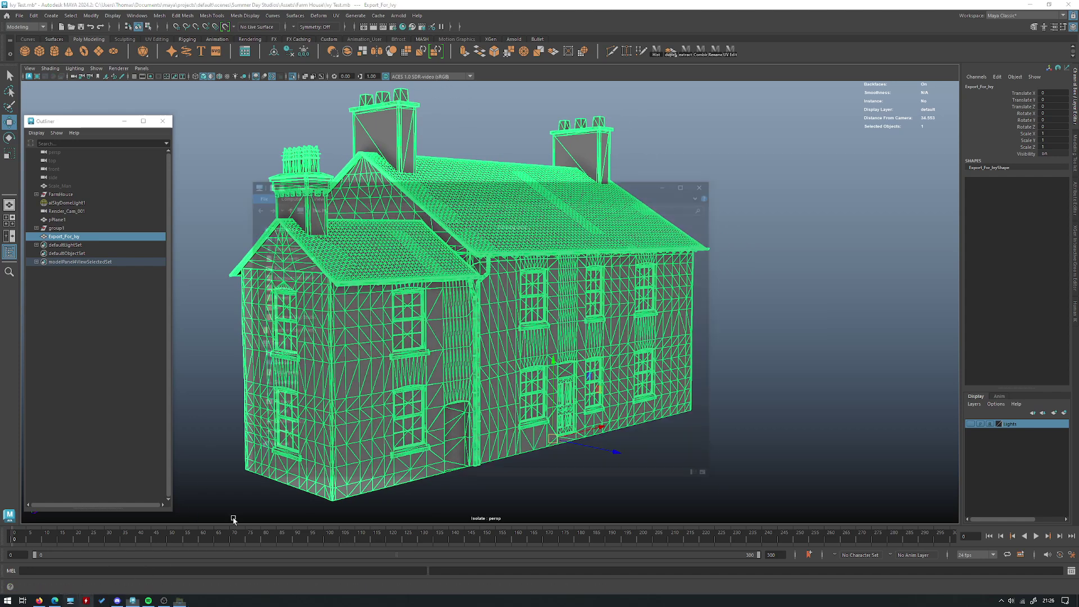
pyautogui.click(281, 296)
pyautogui.click(282, 289)
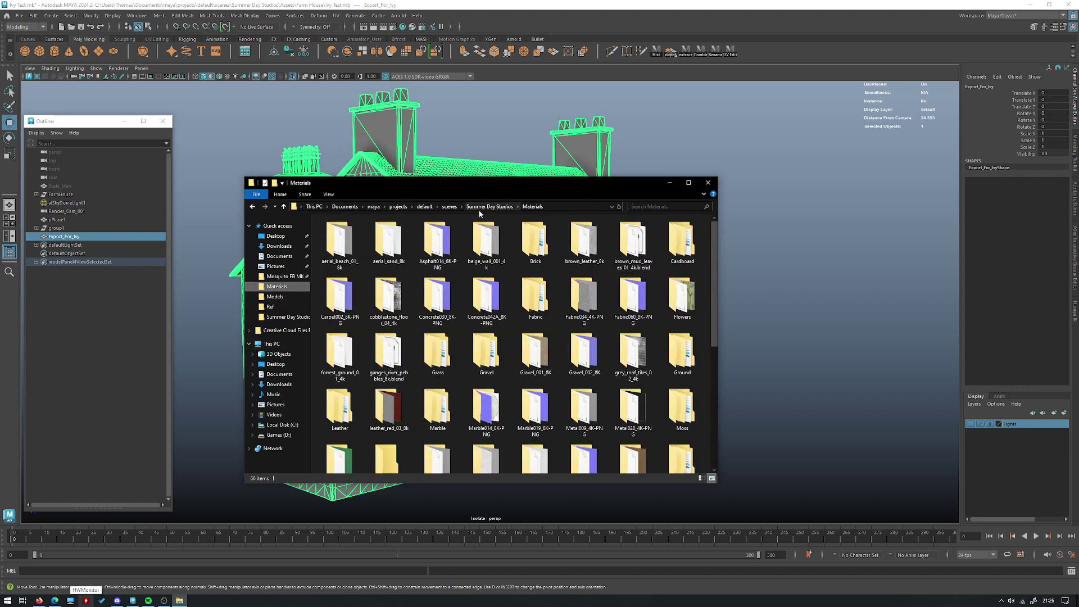
pyautogui.click(490, 207)
pyautogui.doubleClick(343, 285)
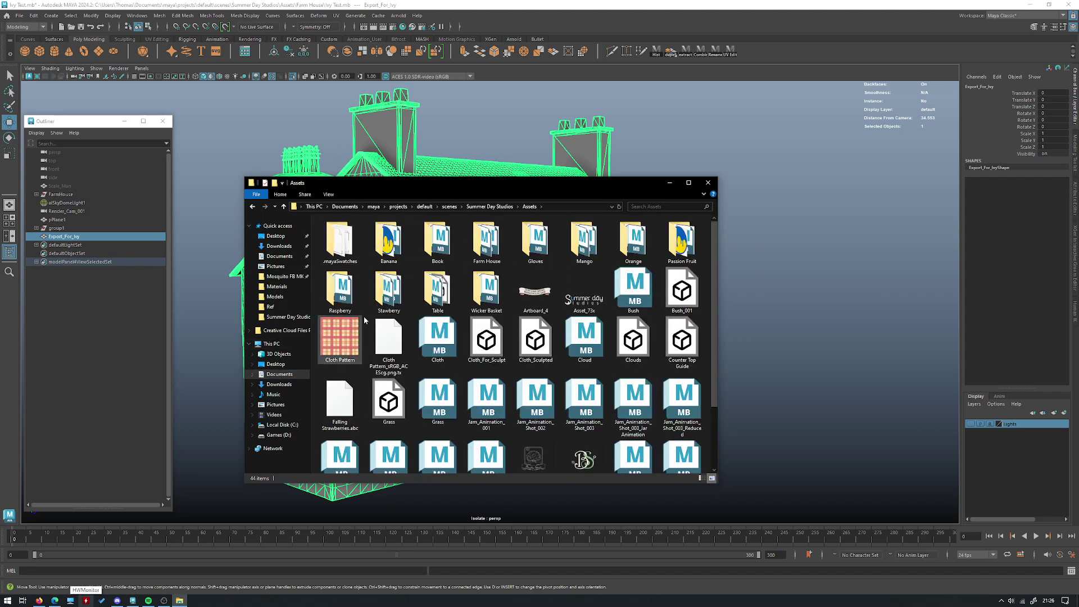
pyautogui.doubleClick(469, 247)
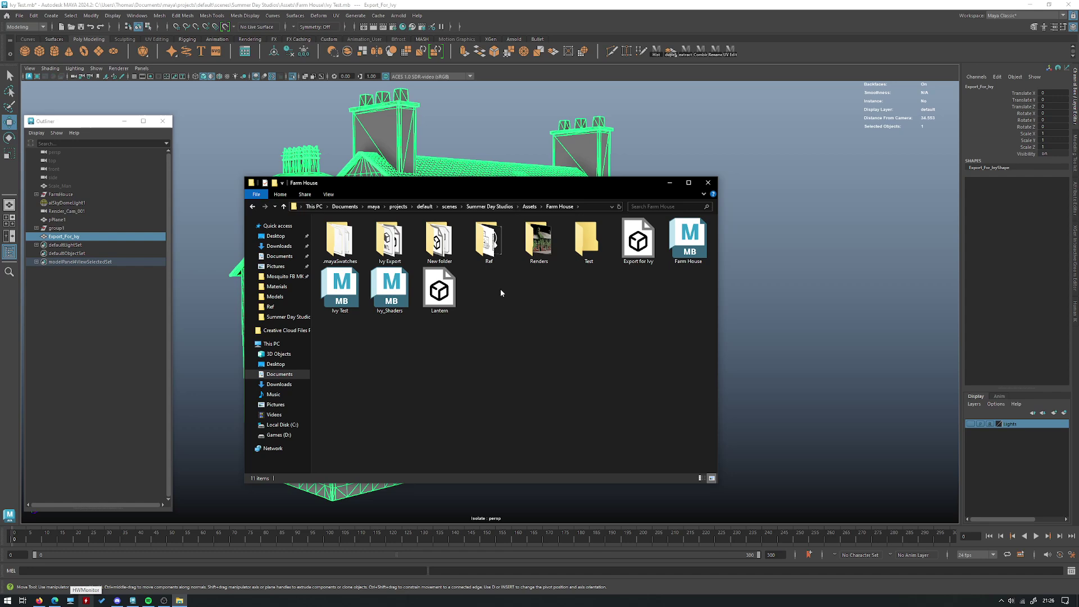
# Mark the Export for Ivy file and go to the ivy_generator_Win32_1.3 folder under Summer Day Studios in a new File Explorer window.
pyautogui.click(638, 241)
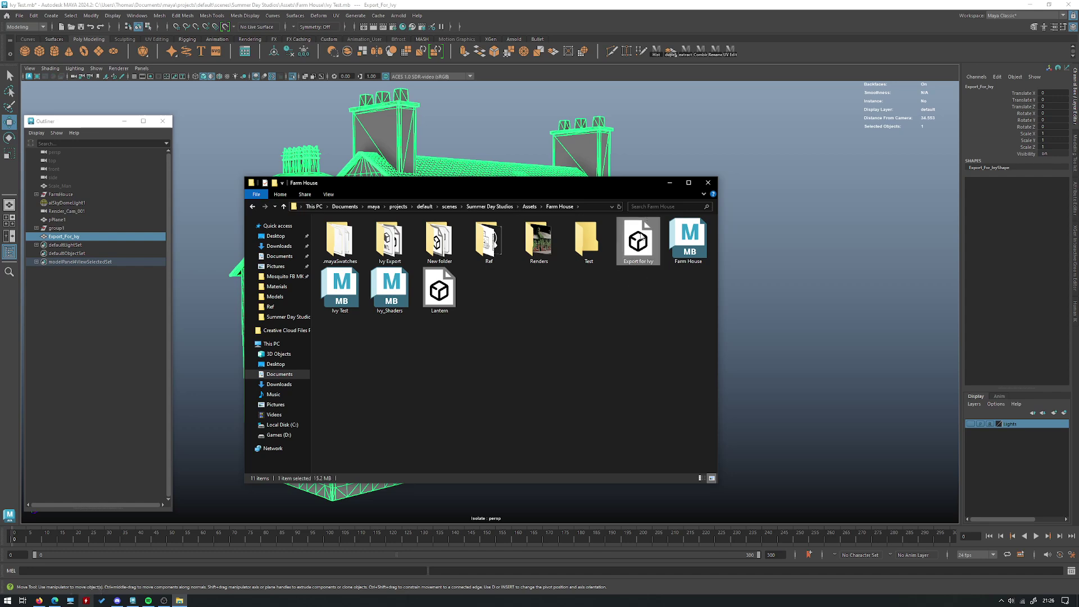
pyautogui.click(63, 602)
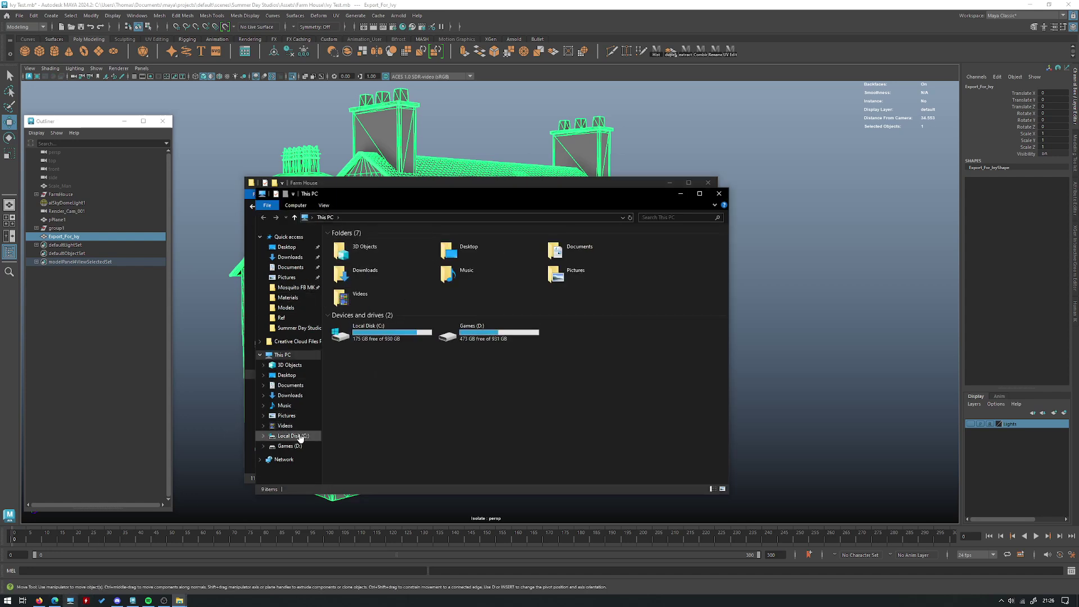
pyautogui.click(289, 298)
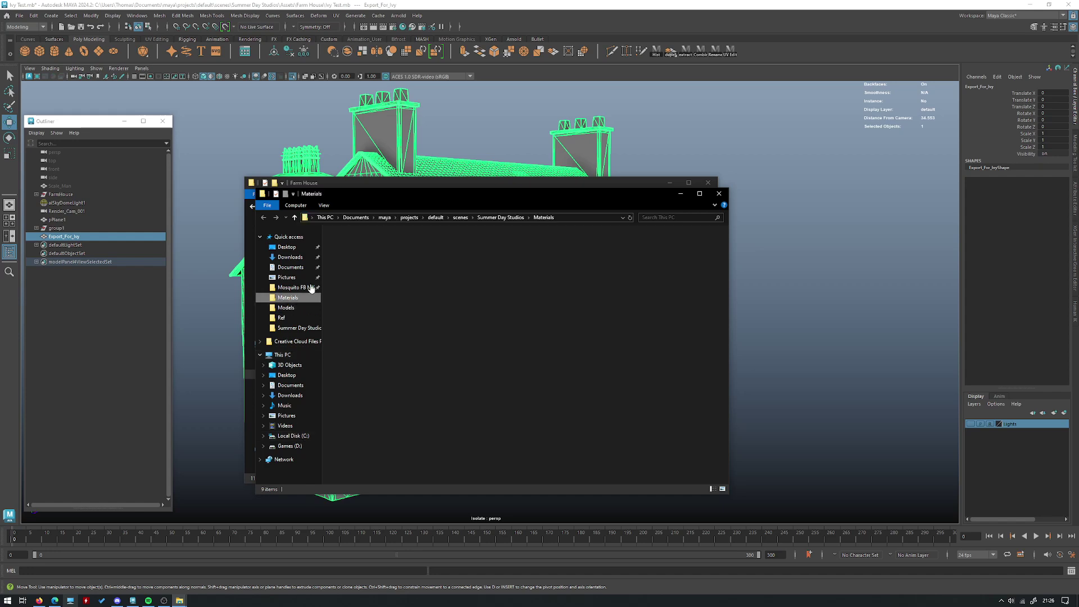
pyautogui.click(487, 218)
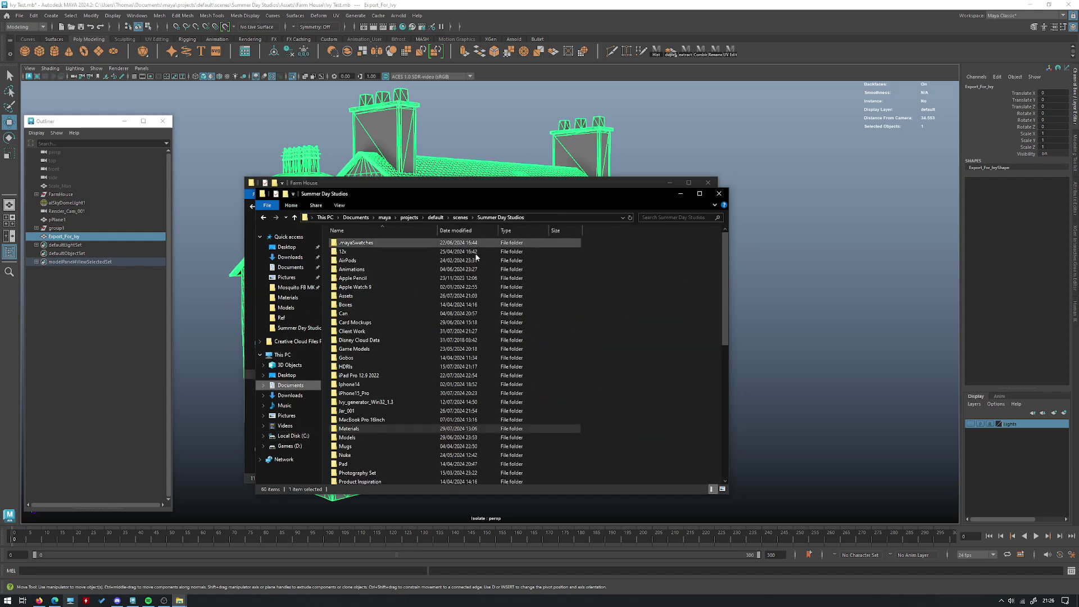
pyautogui.click(374, 406)
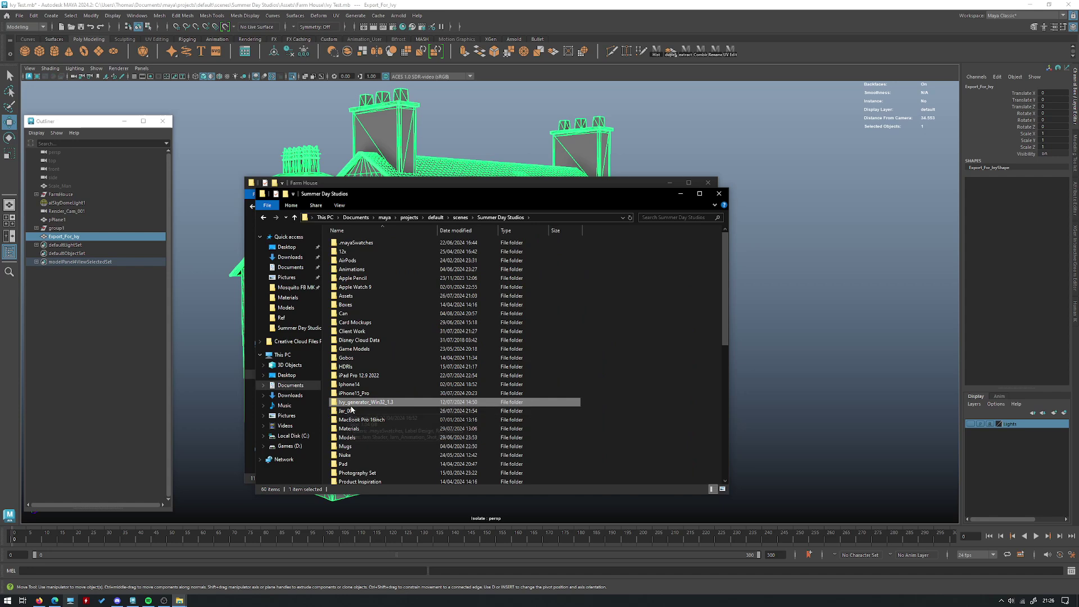
pyautogui.doubleClick(394, 402)
# Read the Ivy Generator's readme file and close it.
pyautogui.moveTo(599, 291); pyautogui.dragTo(356, 248)
pyautogui.click(573, 280)
pyautogui.doubleClick(543, 242)
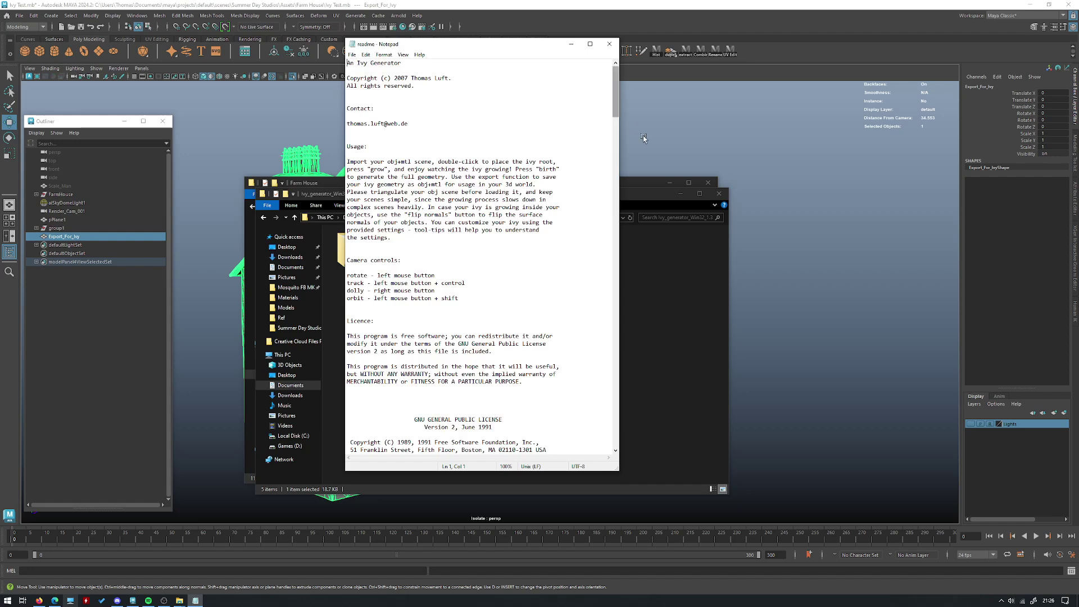
pyautogui.click(610, 44)
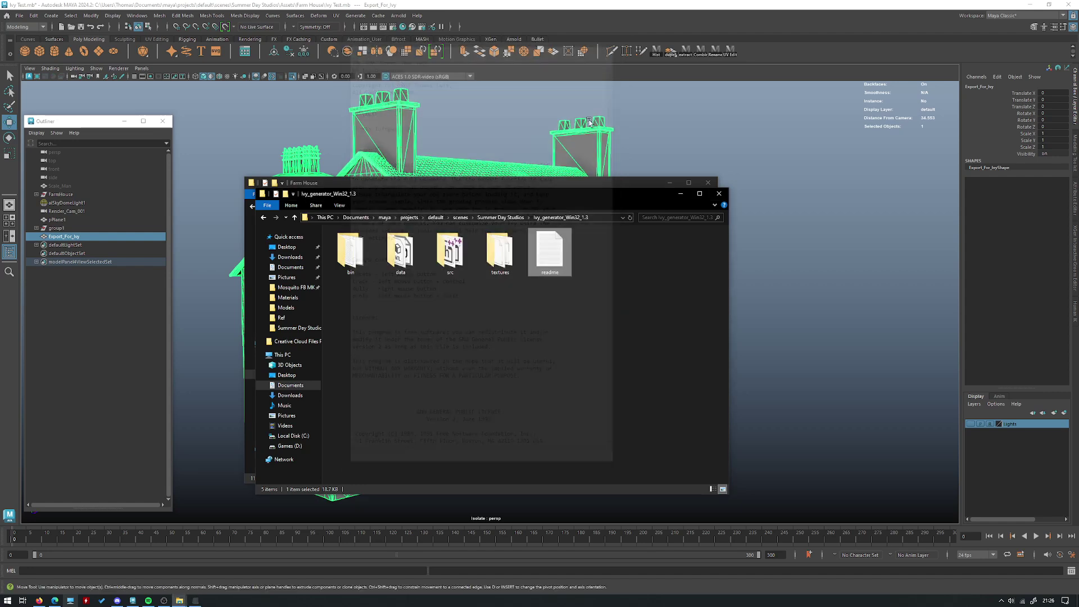
# Check the bin folder, then view the efeu1_dead_2 leaf image in the textures folder and close it.
pyautogui.doubleClick(360, 252)
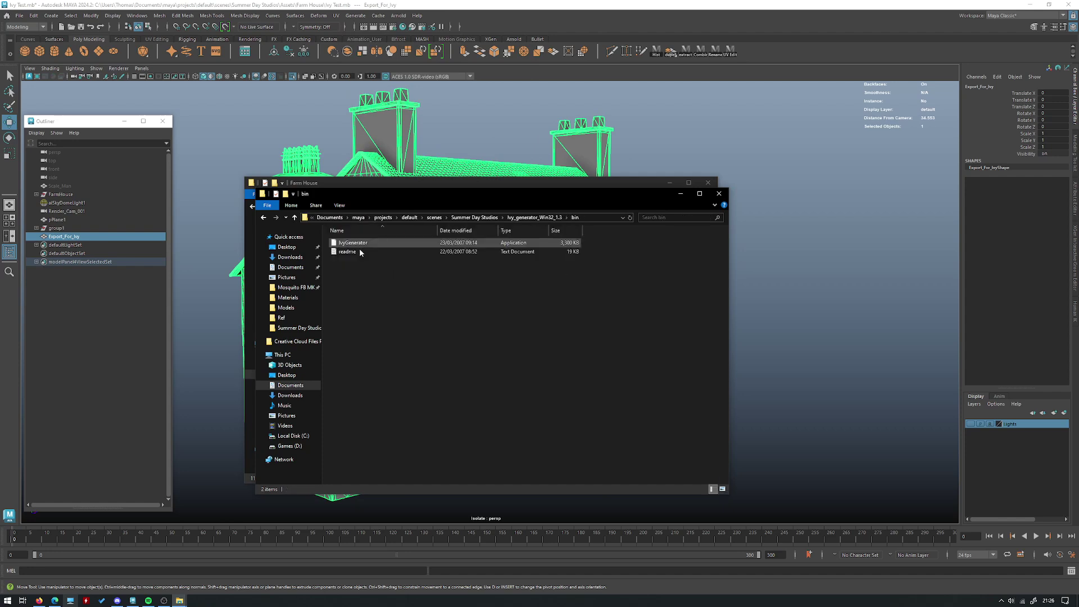
pyautogui.hotkey('alt', 'Left')
pyautogui.doubleClick(500, 251)
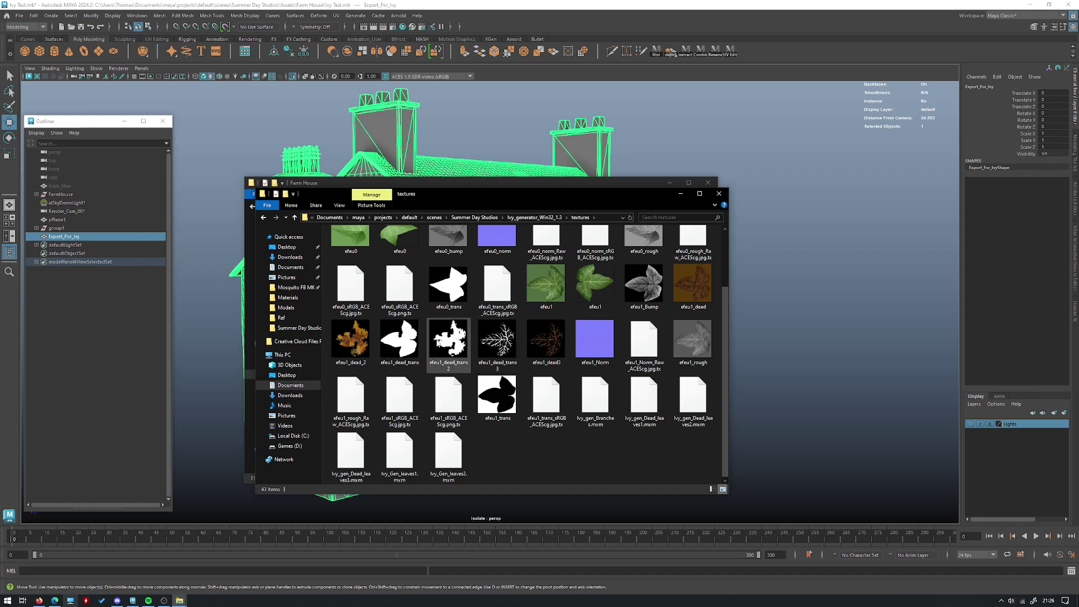
pyautogui.doubleClick(437, 340)
pyautogui.press('Left')
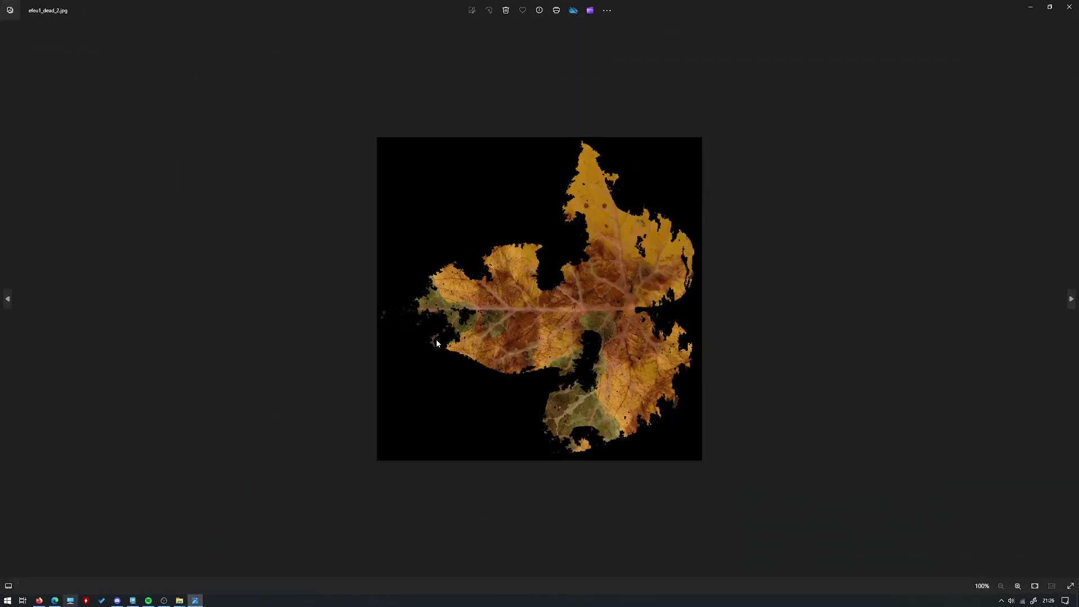
pyautogui.scroll(3, 600, 281)
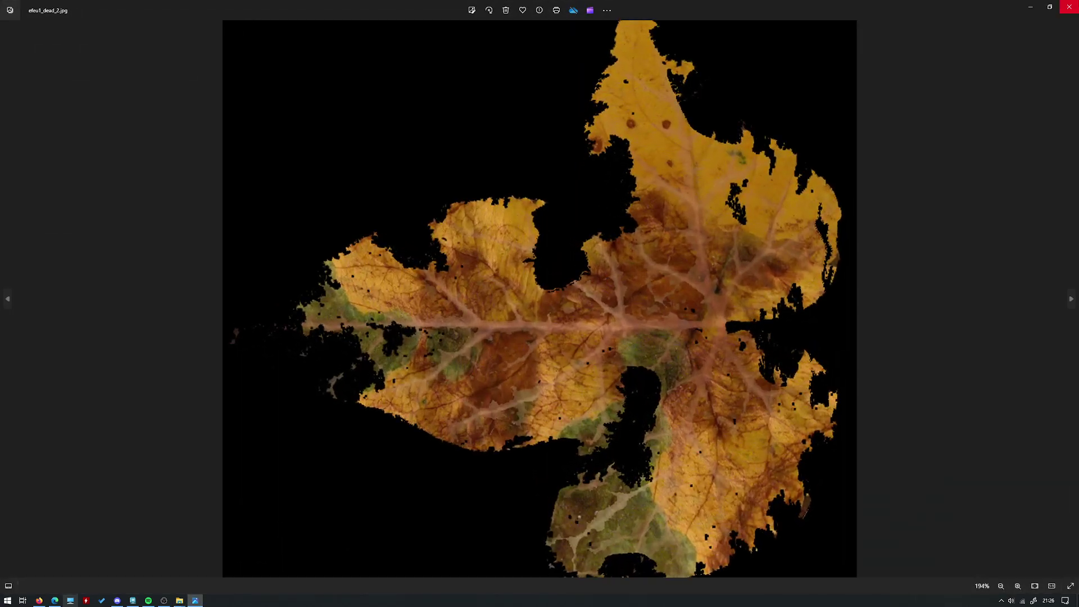
pyautogui.click(1068, 6)
# Look over the green leaf and branch texture maps and return to the ivy_generator_Win32_1.3 folder.
pyautogui.scroll(2, 528, 281)
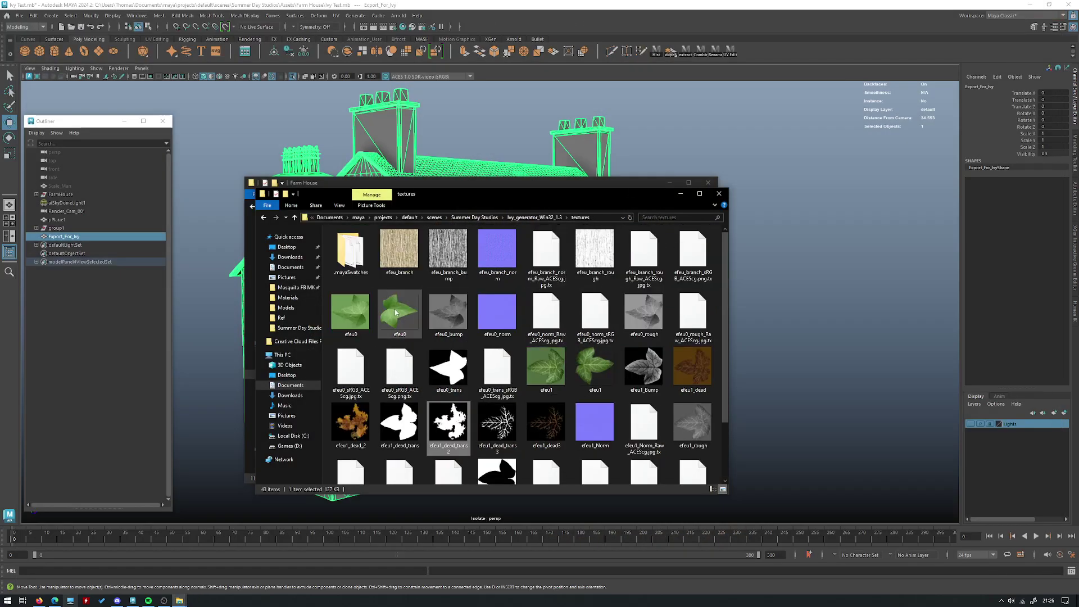
pyautogui.click(594, 370)
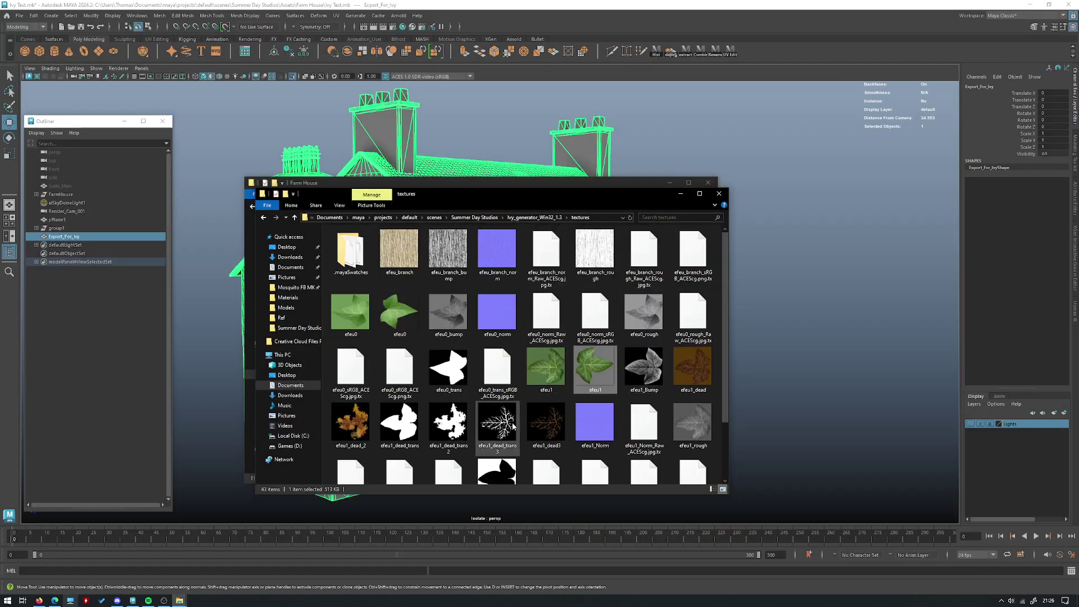
pyautogui.scroll(-1, 450, 314)
pyautogui.scroll(1, 450, 284)
pyautogui.hotkey('alt', 'Left')
pyautogui.click(551, 323)
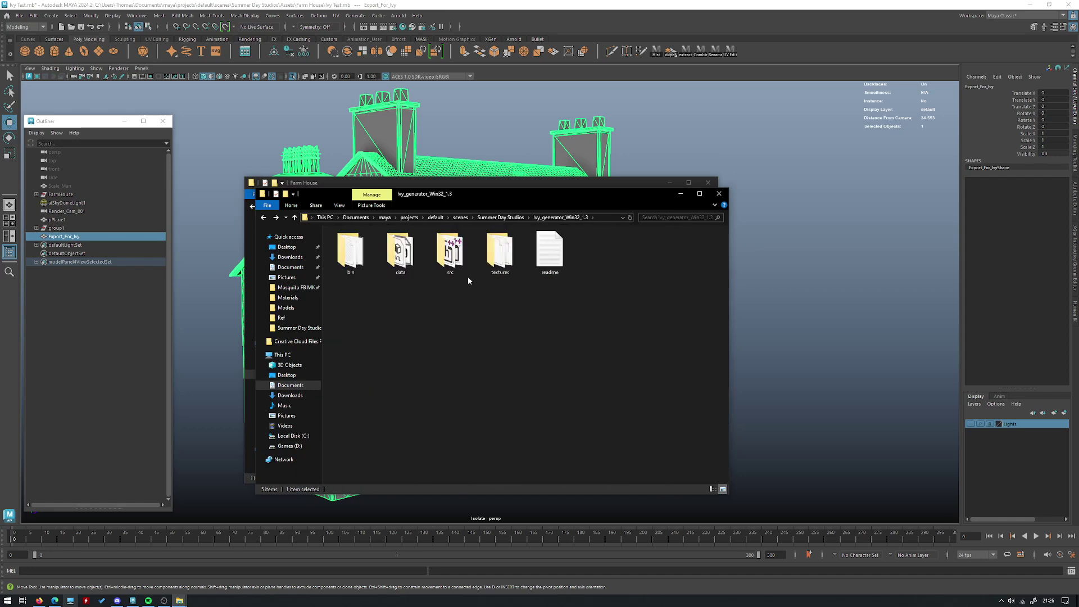
# Launch the IvyGenerator application from the bin folder and maximize its window.
pyautogui.doubleClick(354, 255)
pyautogui.doubleClick(353, 243)
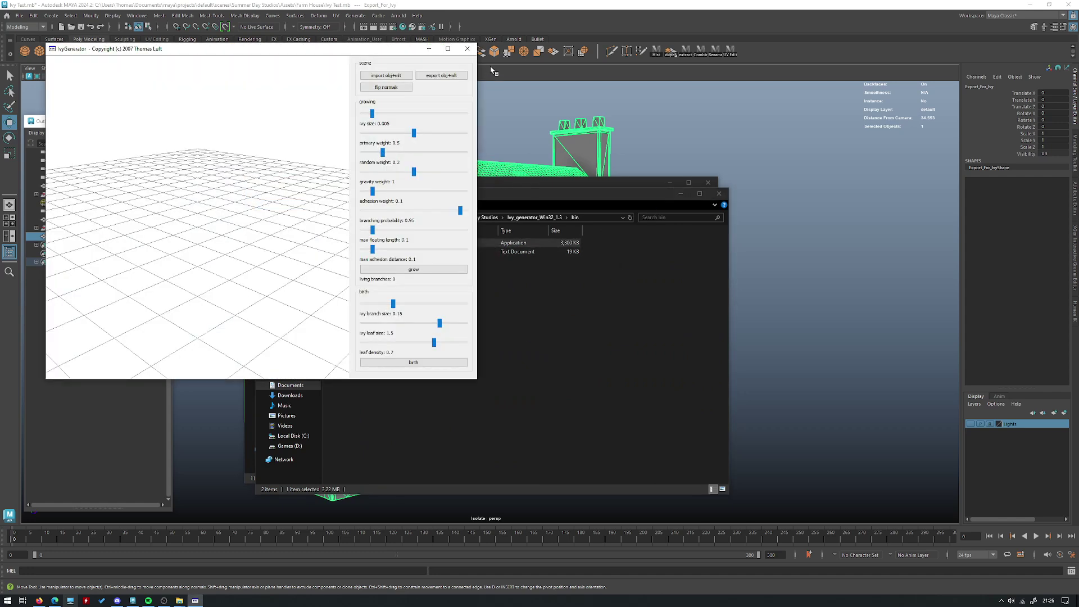
pyautogui.click(448, 49)
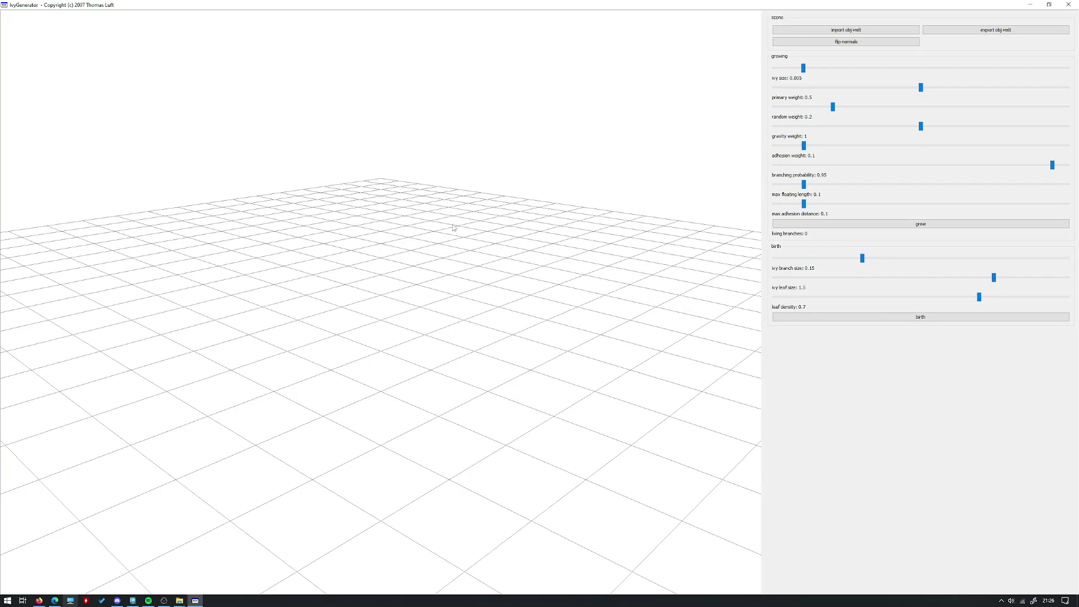
# Import the Export for Ivy OBJ from Summer Day Studios > Assets > Farm House into the scene.
pyautogui.moveTo(447, 232); pyautogui.dragTo(397, 265)
pyautogui.moveTo(246, 294); pyautogui.dragTo(374, 264, button='right')
pyautogui.moveTo(375, 267); pyautogui.dragTo(618, 324)
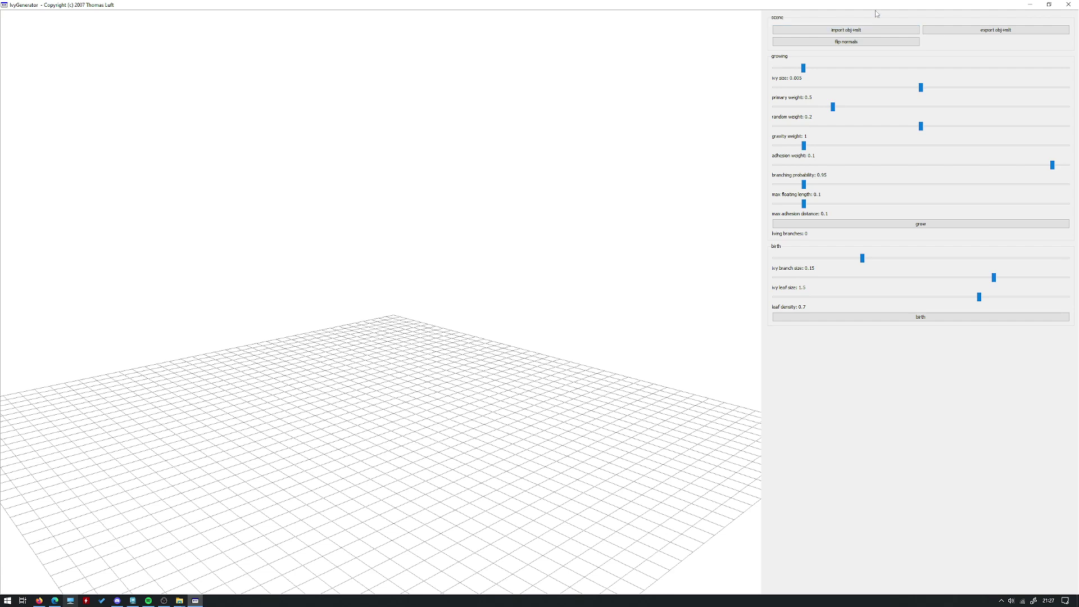
pyautogui.click(873, 32)
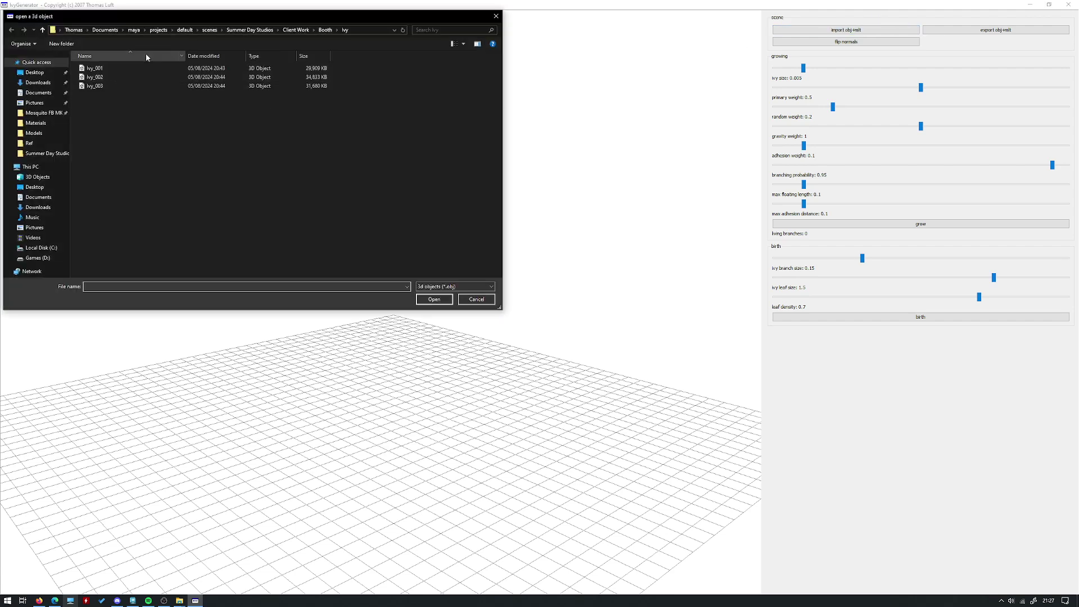
pyautogui.click(253, 30)
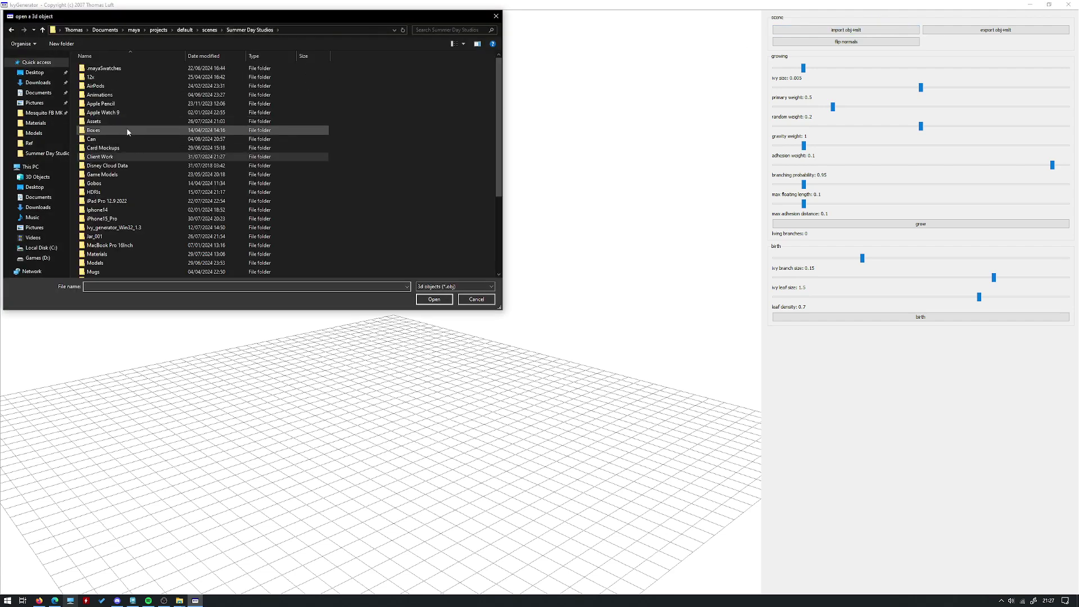
pyautogui.doubleClick(125, 121)
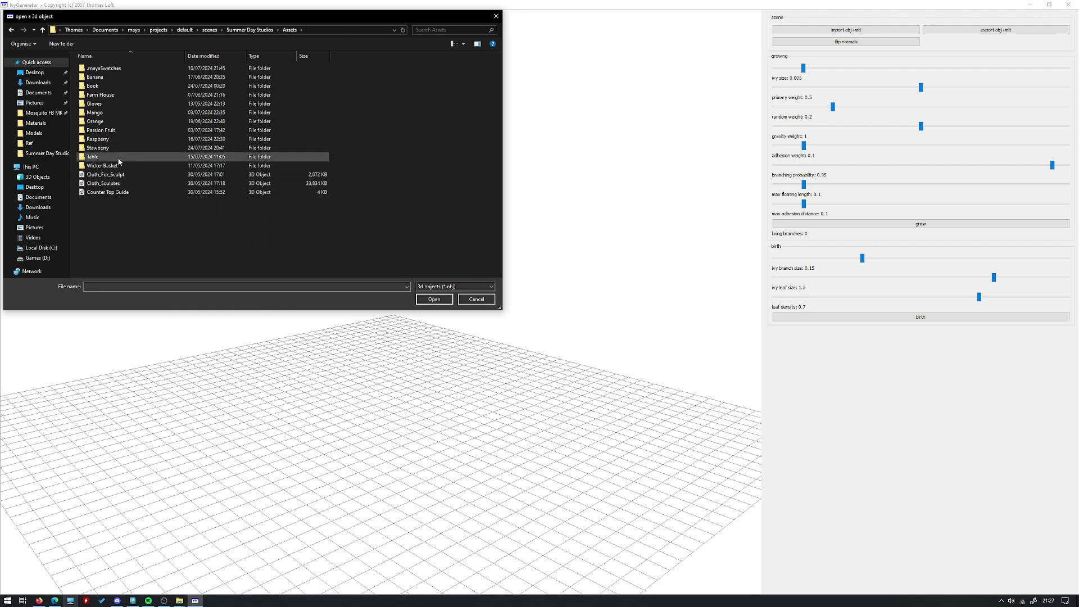
pyautogui.doubleClick(105, 95)
pyautogui.doubleClick(111, 121)
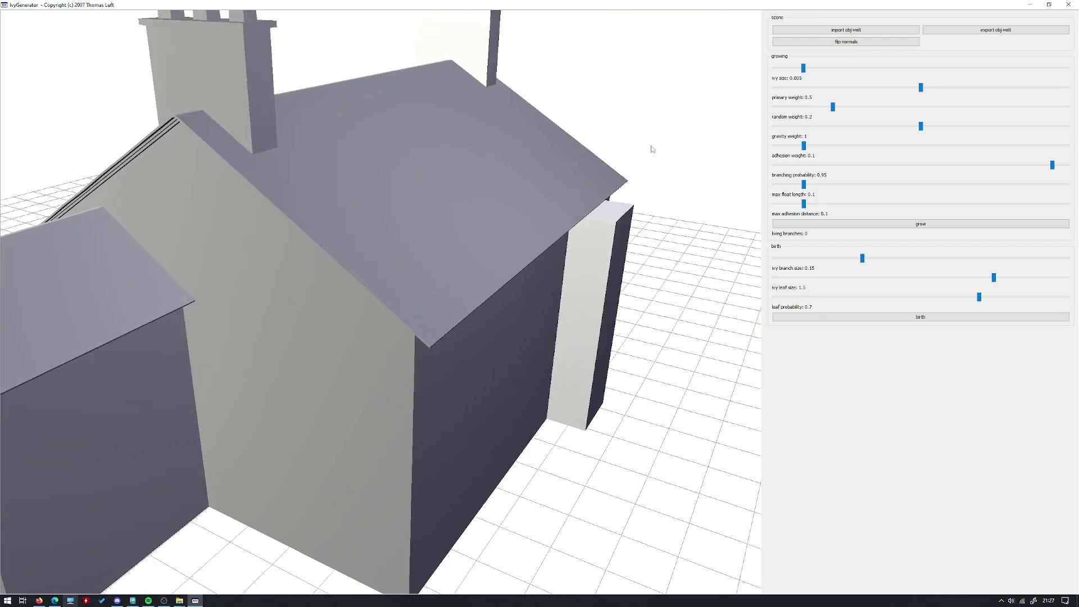
# Examine the imported farmhouse from all sides and frame its front facade with the windows, gutter and downpipe.
pyautogui.moveTo(650, 176); pyautogui.dragTo(504, 209, button='right')
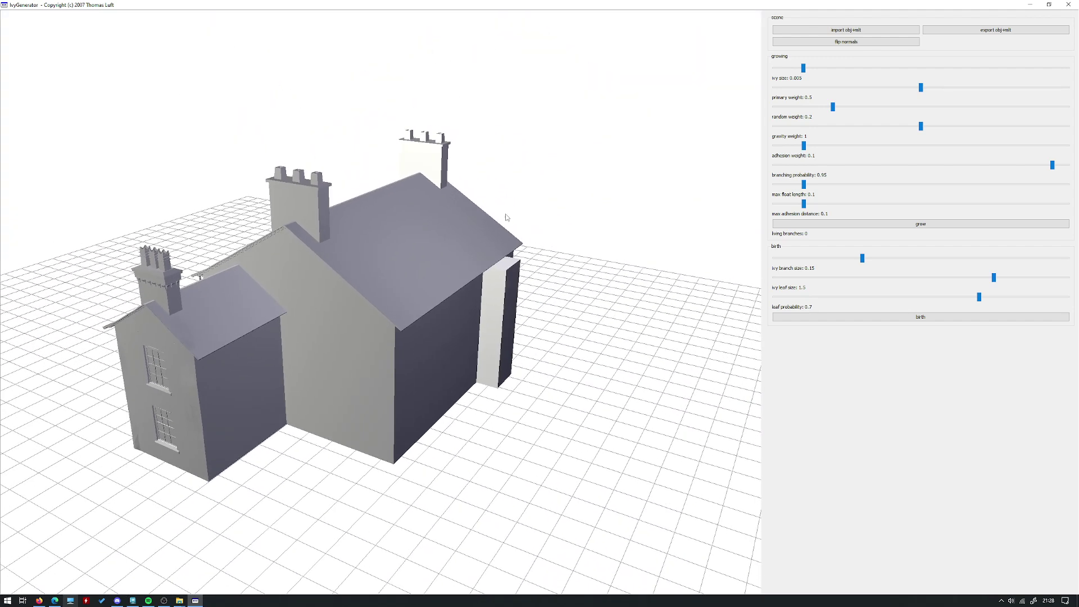
pyautogui.moveTo(503, 208); pyautogui.dragTo(513, 215, button='middle')
pyautogui.moveTo(513, 214); pyautogui.dragTo(286, 211, button='right')
pyautogui.moveTo(286, 211); pyautogui.dragTo(527, 197)
pyautogui.moveTo(527, 197); pyautogui.dragTo(477, 162, button='right')
pyautogui.moveTo(477, 162); pyautogui.dragTo(279, 111)
pyautogui.moveTo(279, 108)
pyautogui.mouseDown(button='right')
pyautogui.moveTo(316, 113)
pyautogui.moveTo(268, 124)
pyautogui.mouseUp(button='right')
pyautogui.moveTo(269, 123); pyautogui.dragTo(232, 124, button='middle')
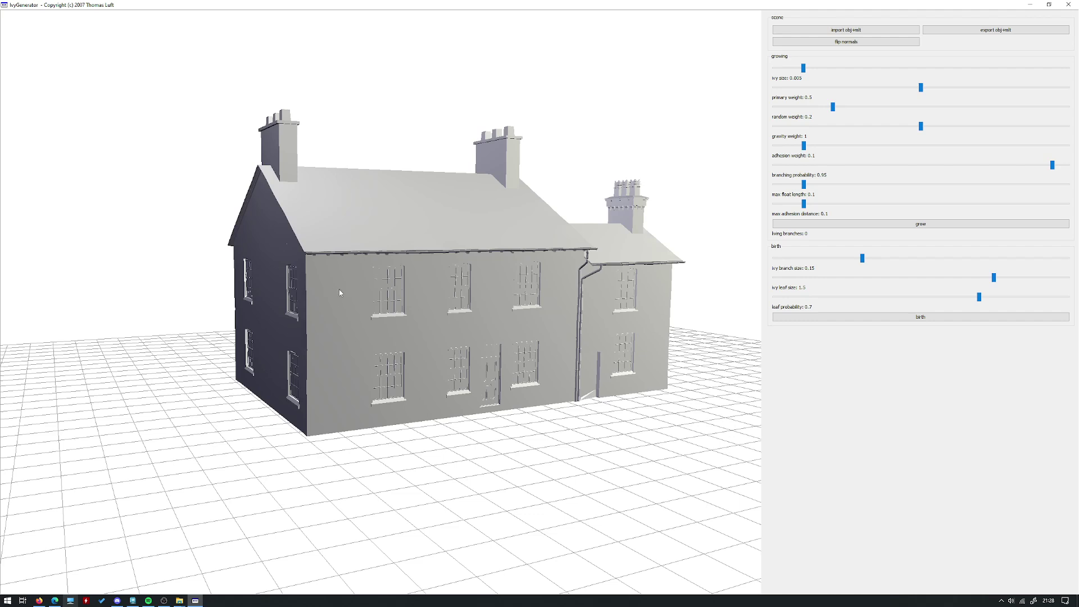
# Place the ivy root at the base of the front wall beside the gable corner and start growing the ivy.
pyautogui.moveTo(388, 277); pyautogui.dragTo(272, 279, button='right')
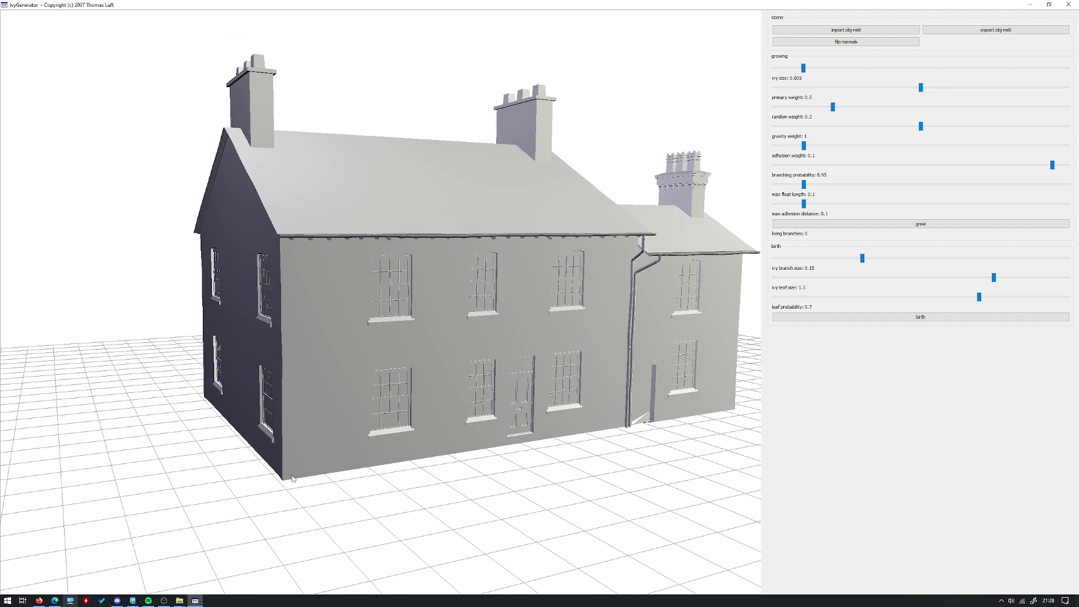
pyautogui.doubleClick(292, 476)
pyautogui.moveTo(286, 484); pyautogui.dragTo(250, 505, button='right')
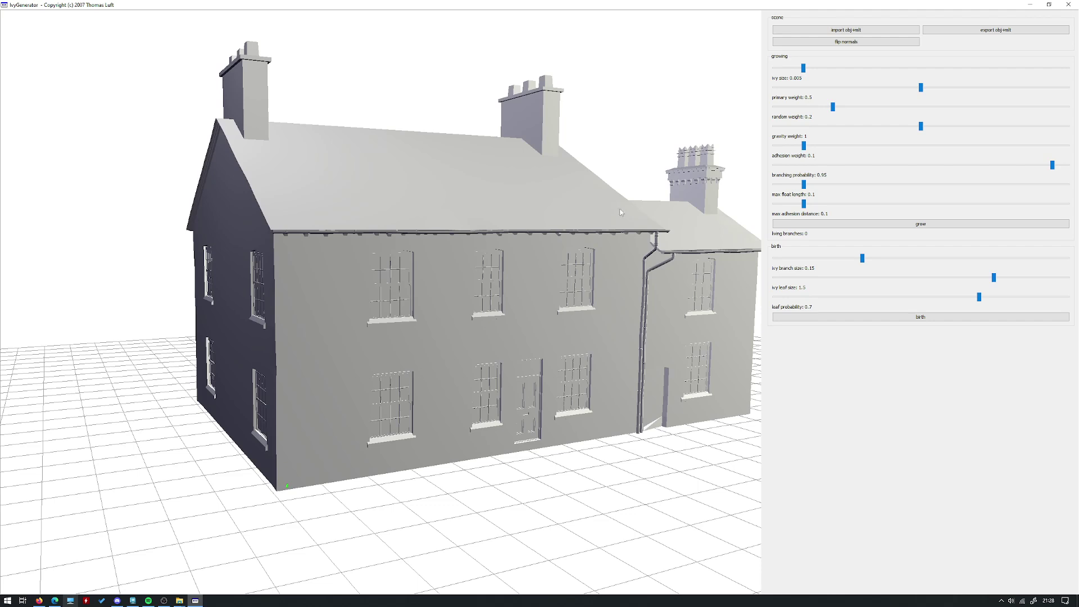
pyautogui.click(945, 225)
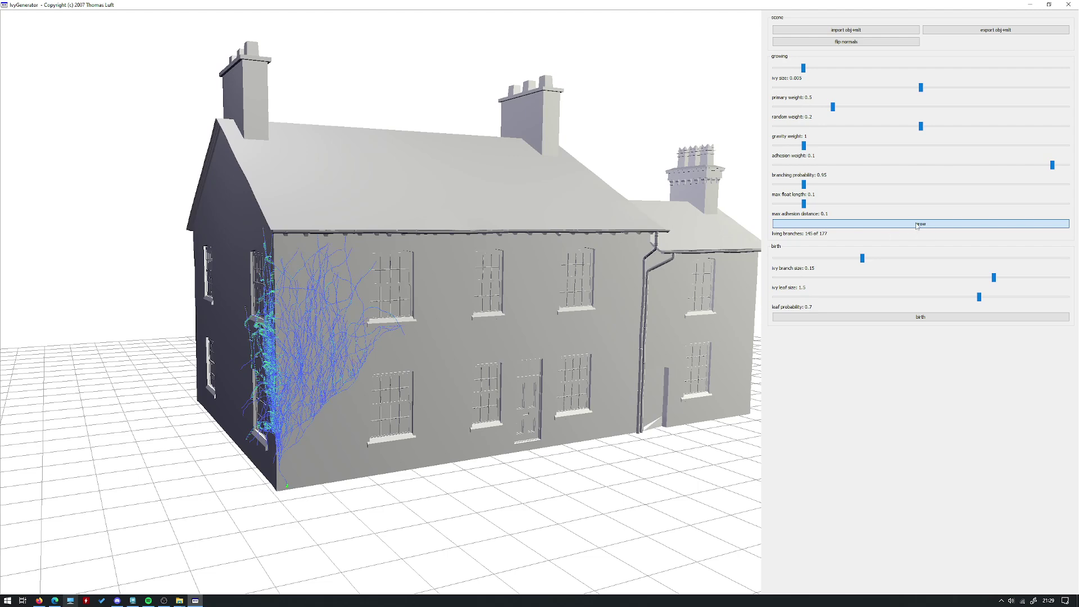
# Check the ivy strands around the gable corner and grow them a little further.
pyautogui.moveTo(345, 337)
pyautogui.mouseDown(button='middle')
pyautogui.moveTo(248, 337)
pyautogui.moveTo(339, 335)
pyautogui.mouseUp(button='middle')
pyautogui.moveTo(340, 335); pyautogui.dragTo(381, 362)
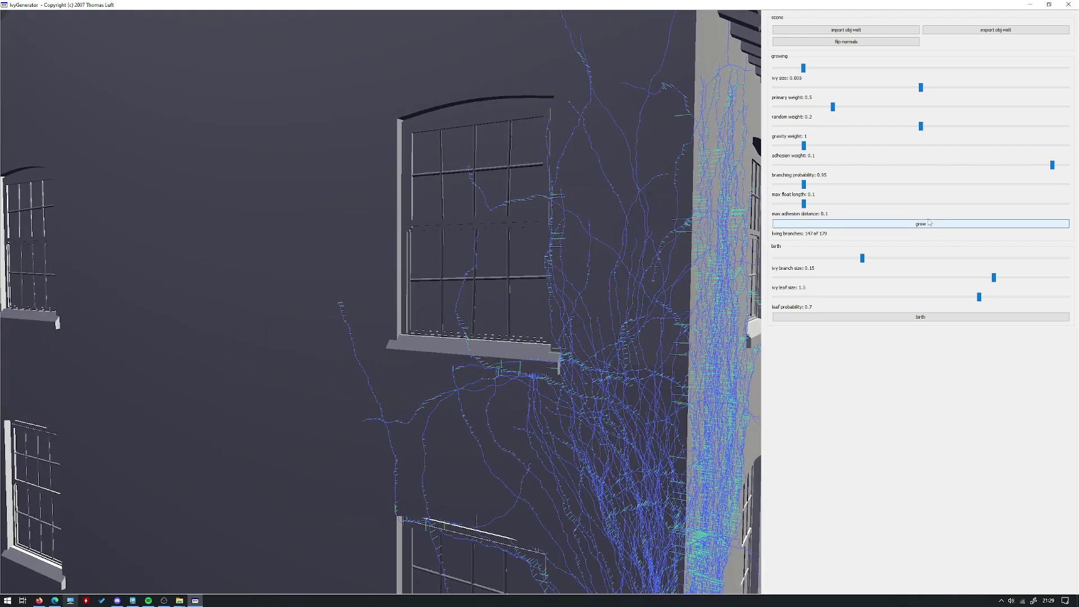
pyautogui.moveTo(600, 312); pyautogui.dragTo(471, 606, button='right')
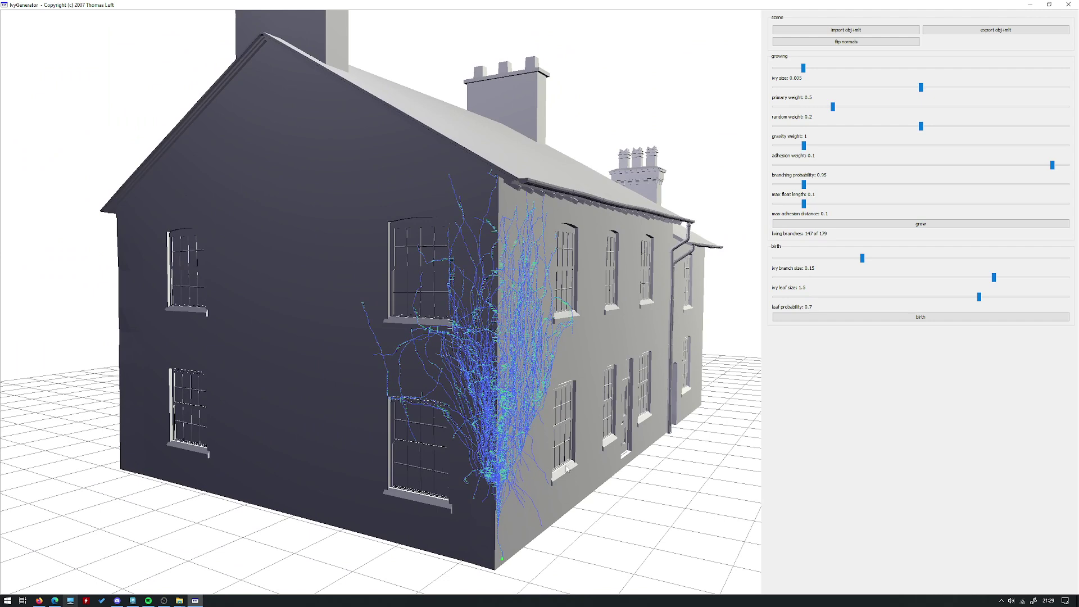
pyautogui.moveTo(569, 470); pyautogui.dragTo(554, 422, button='right')
pyautogui.moveTo(553, 423); pyautogui.dragTo(599, 406)
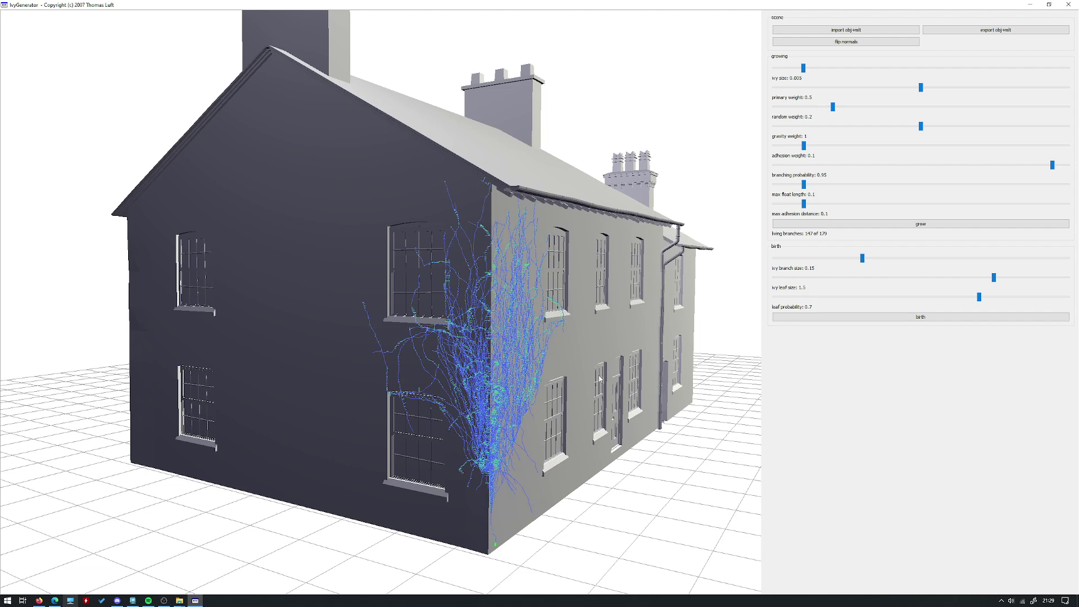
pyautogui.moveTo(600, 380); pyautogui.dragTo(617, 387)
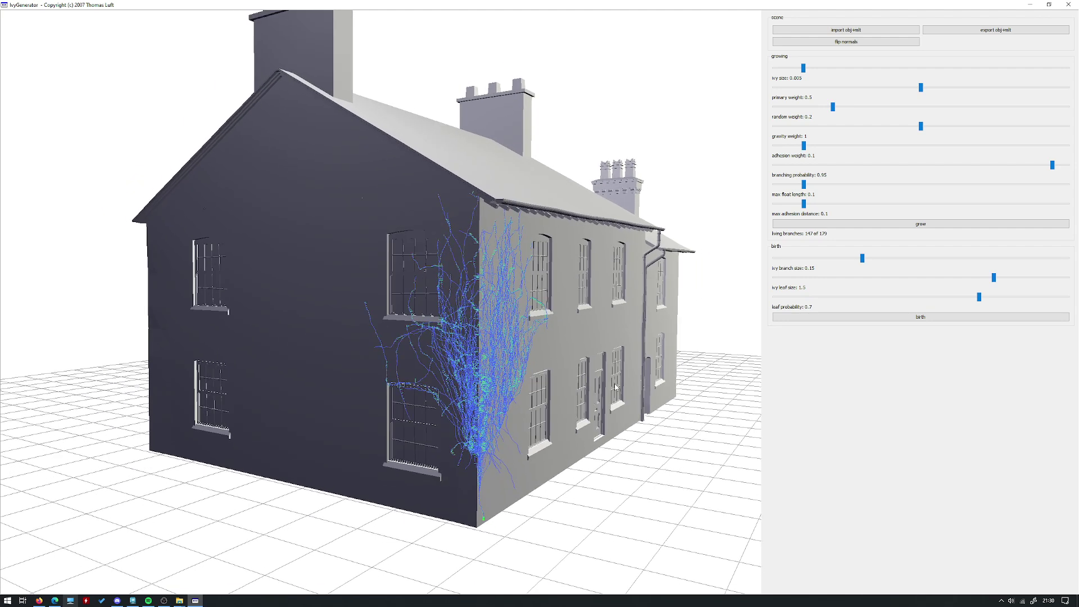
pyautogui.click(928, 225)
# Review the grown strands on both walls and generate the ivy's branch and leaf geometry with Birth.
pyautogui.moveTo(501, 311); pyautogui.dragTo(372, 317, button='right')
pyautogui.moveTo(505, 324); pyautogui.dragTo(703, 337)
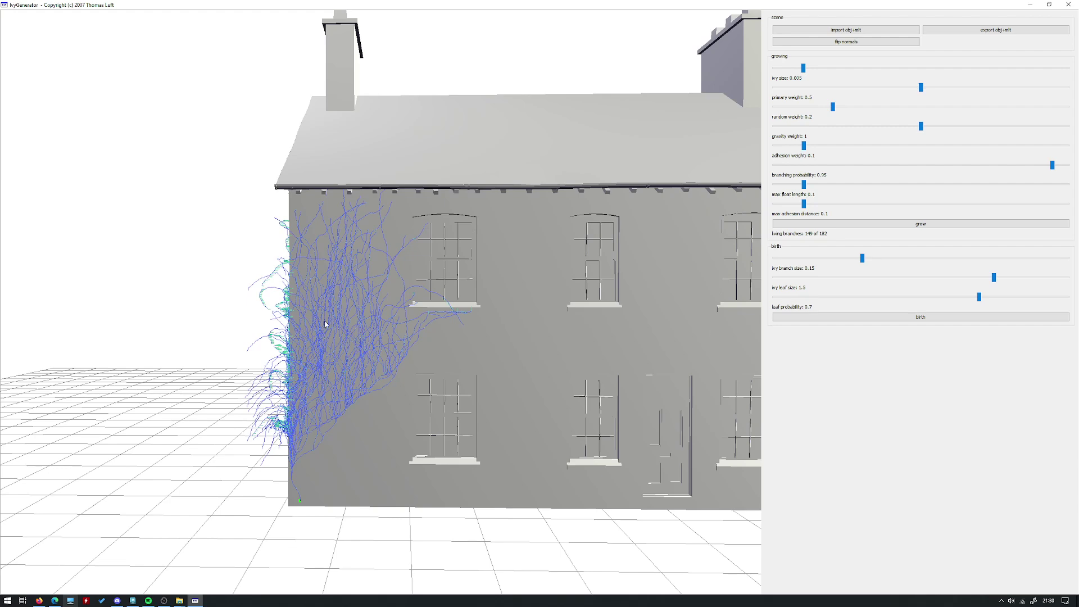
pyautogui.moveTo(414, 268); pyautogui.dragTo(228, 301)
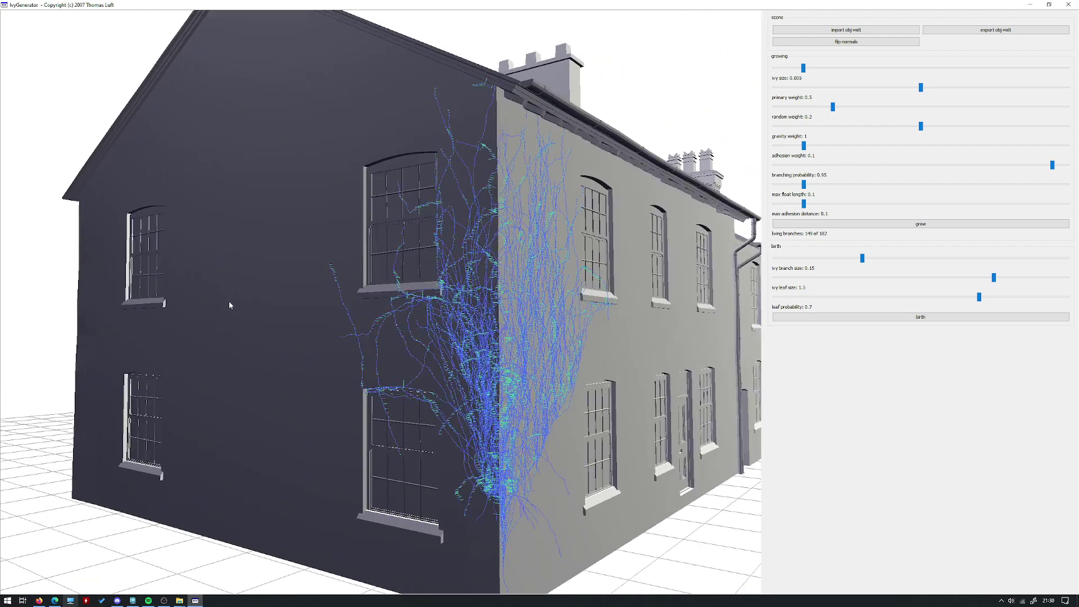
pyautogui.moveTo(524, 90); pyautogui.dragTo(518, 70)
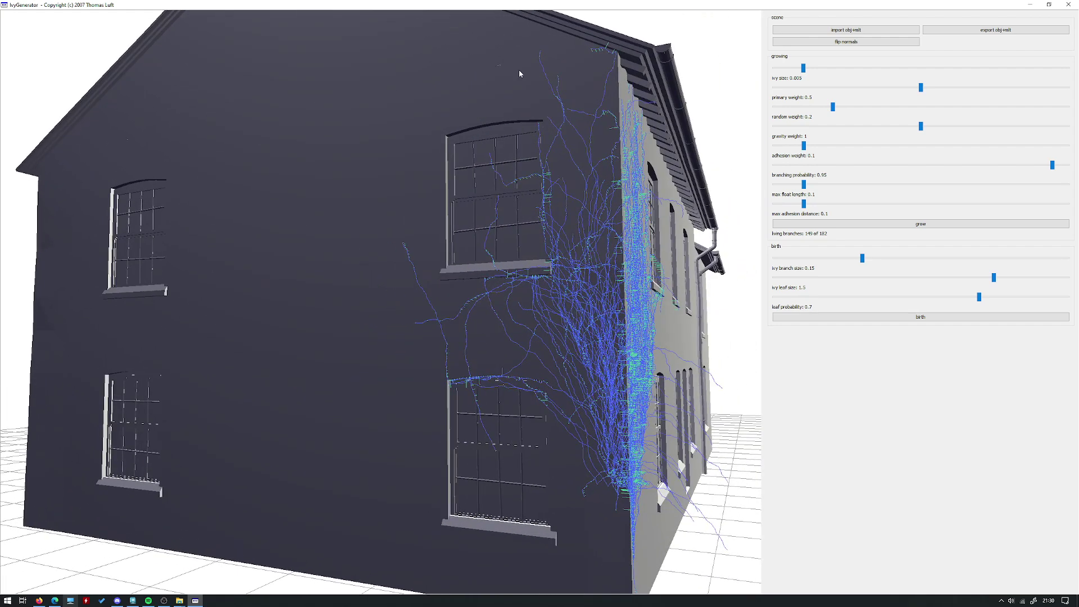
pyautogui.moveTo(602, 131); pyautogui.dragTo(547, 144)
pyautogui.moveTo(529, 248); pyautogui.dragTo(605, 282, button='right')
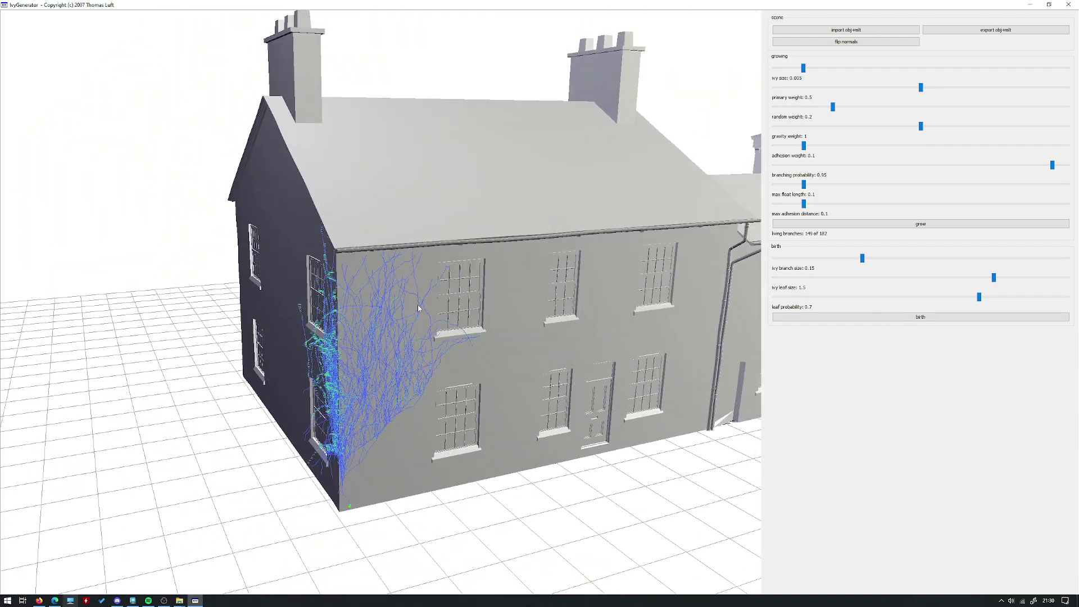
pyautogui.click(898, 318)
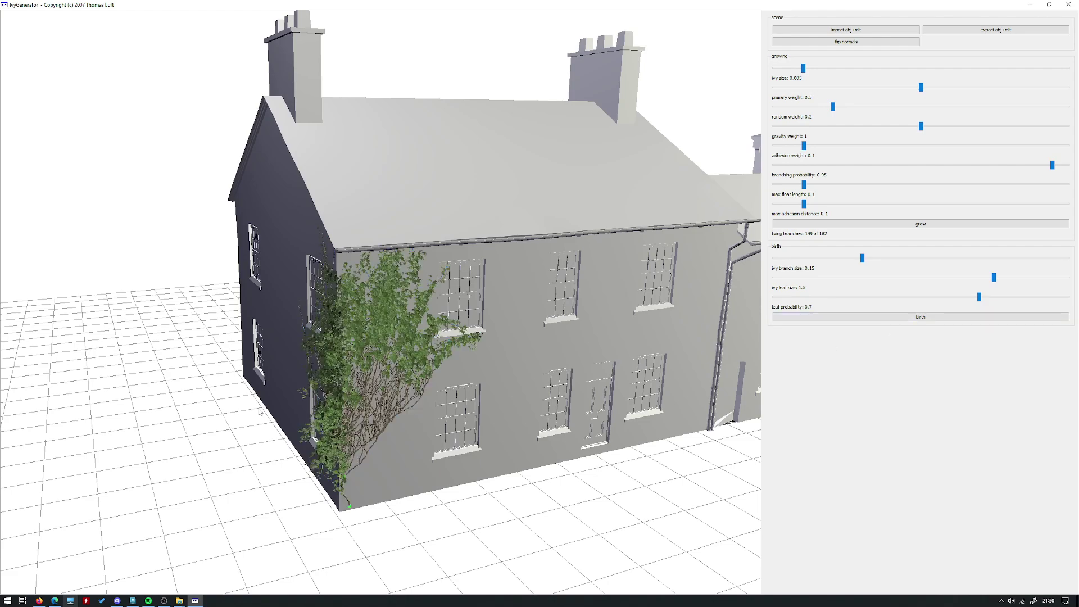
# Set the leaf probability to about 0.604, regenerate the ivy geometry with Birth, and check the foliage around the corner.
pyautogui.moveTo(389, 327); pyautogui.dragTo(361, 352, button='right')
pyautogui.moveTo(361, 353); pyautogui.dragTo(322, 434)
pyautogui.moveTo(322, 434); pyautogui.dragTo(589, 337, button='right')
pyautogui.moveTo(590, 337); pyautogui.dragTo(545, 335)
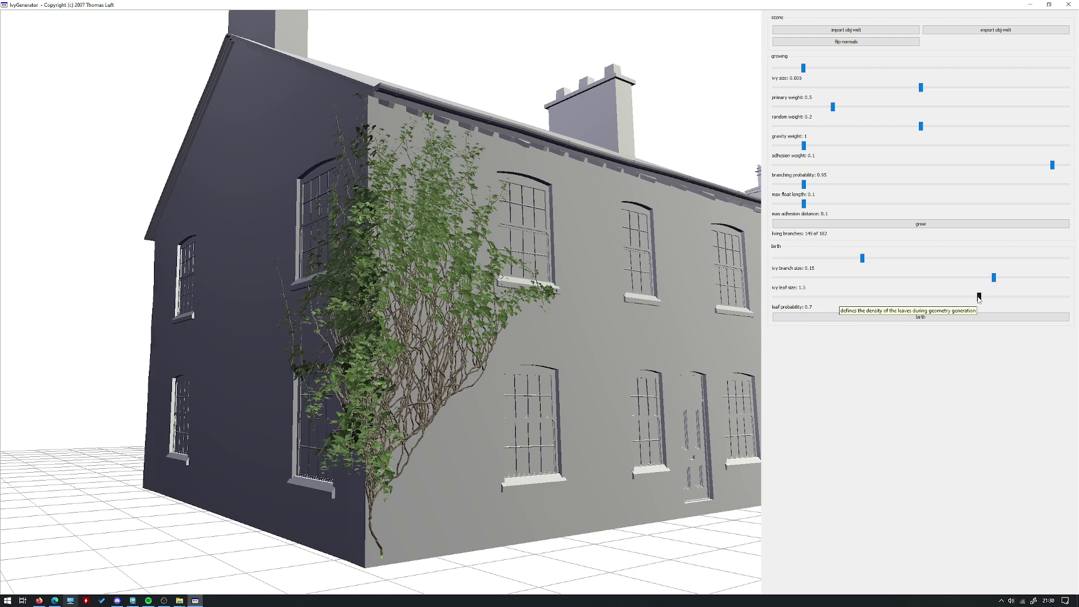
pyautogui.moveTo(979, 298); pyautogui.dragTo(957, 297)
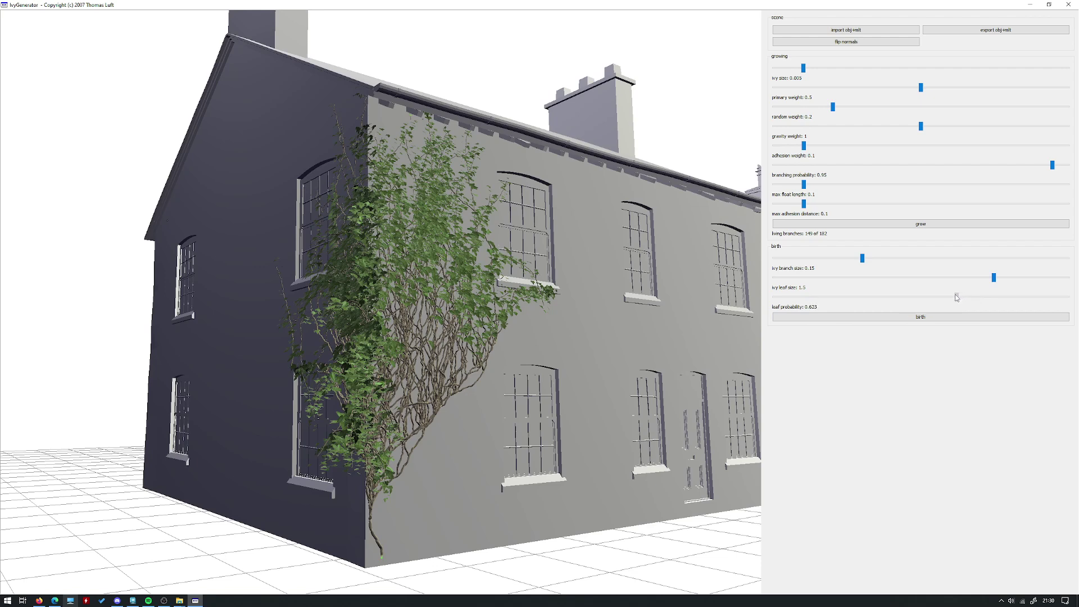
pyautogui.click(940, 318)
pyautogui.moveTo(535, 314); pyautogui.dragTo(608, 271)
pyautogui.moveTo(508, 313); pyautogui.dragTo(493, 353, button='right')
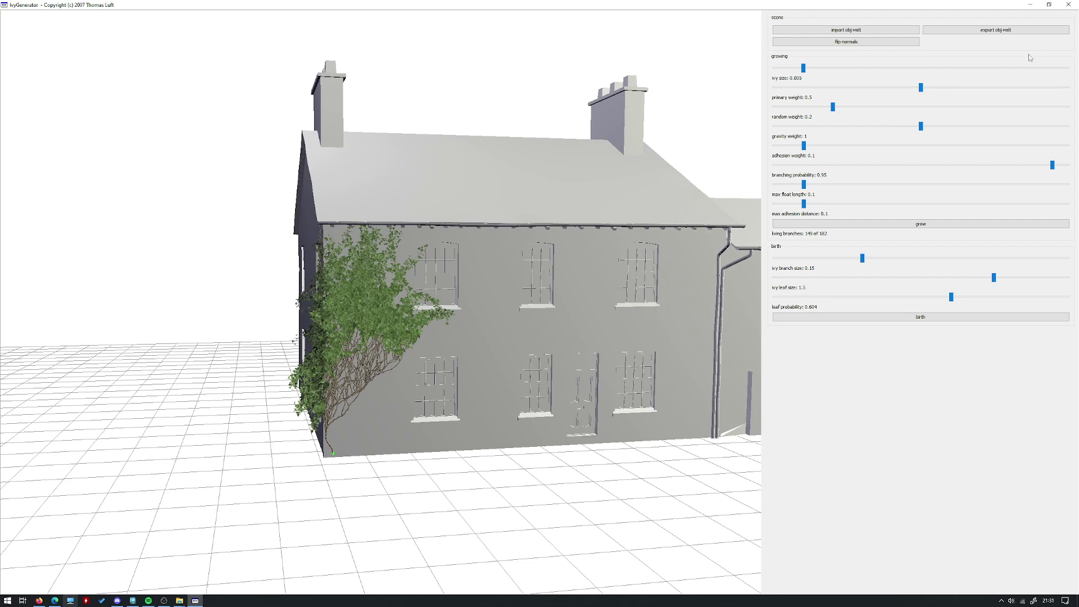
# Export the ivy as an OBJ named Ivy_001 into the Test folder inside Farm House.
pyautogui.click(993, 30)
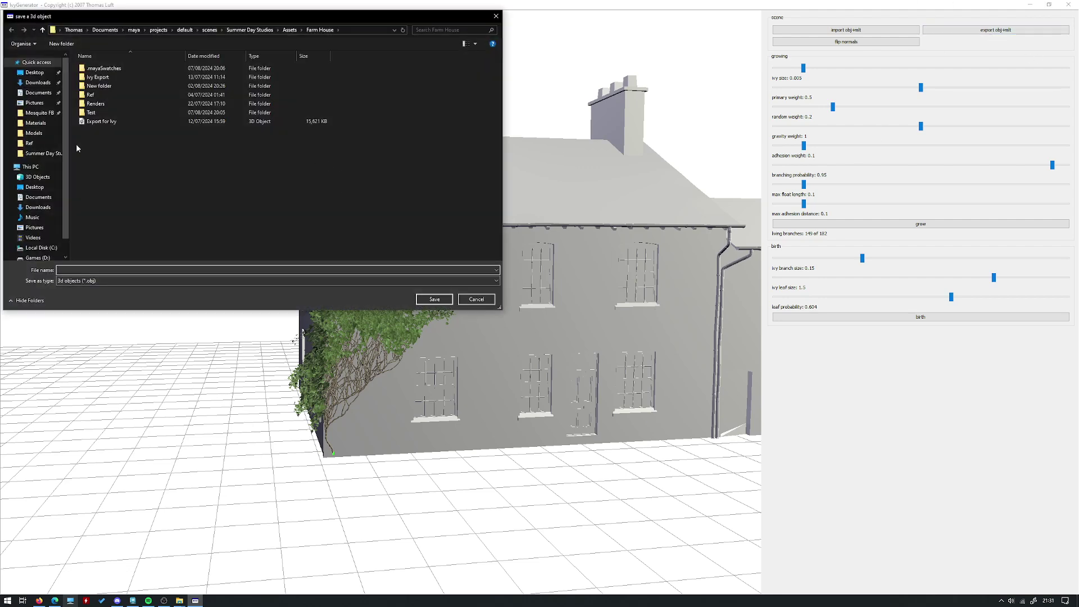
pyautogui.doubleClick(101, 113)
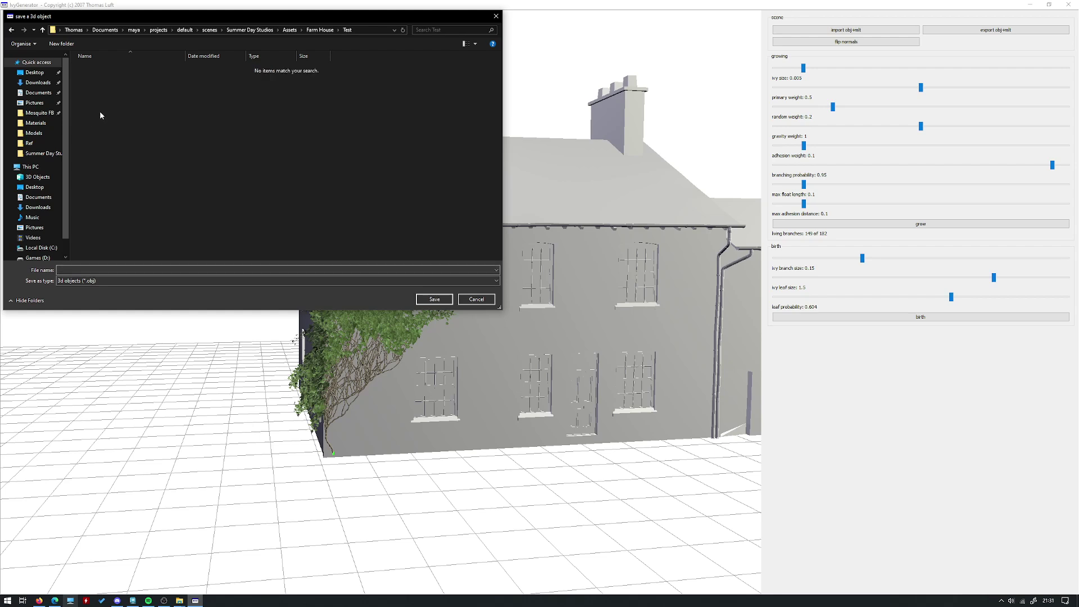
pyautogui.click(107, 270)
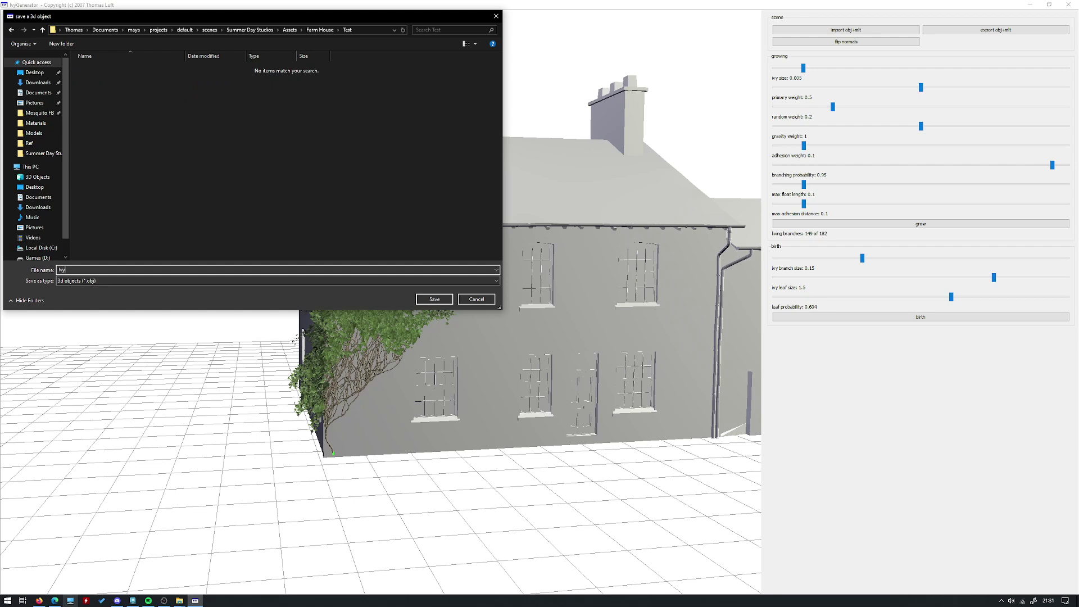
pyautogui.write('Ivy_00')
pyautogui.click(435, 300)
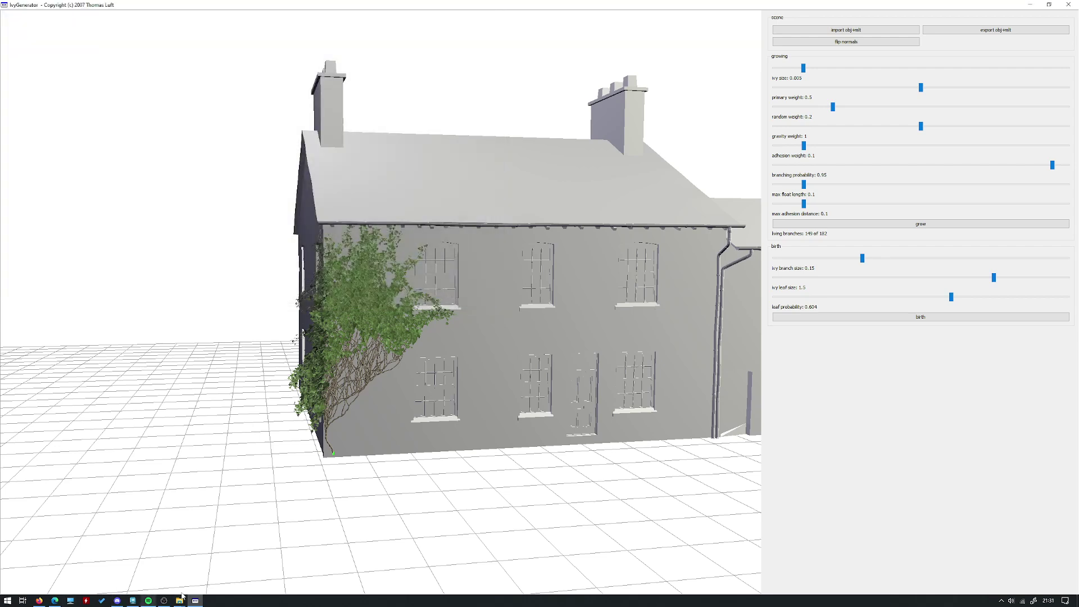
# Check the exported Ivy_001 OBJ and MTL files in the Farm House project's Test folder.
pyautogui.moveTo(180, 600)
pyautogui.click(138, 562)
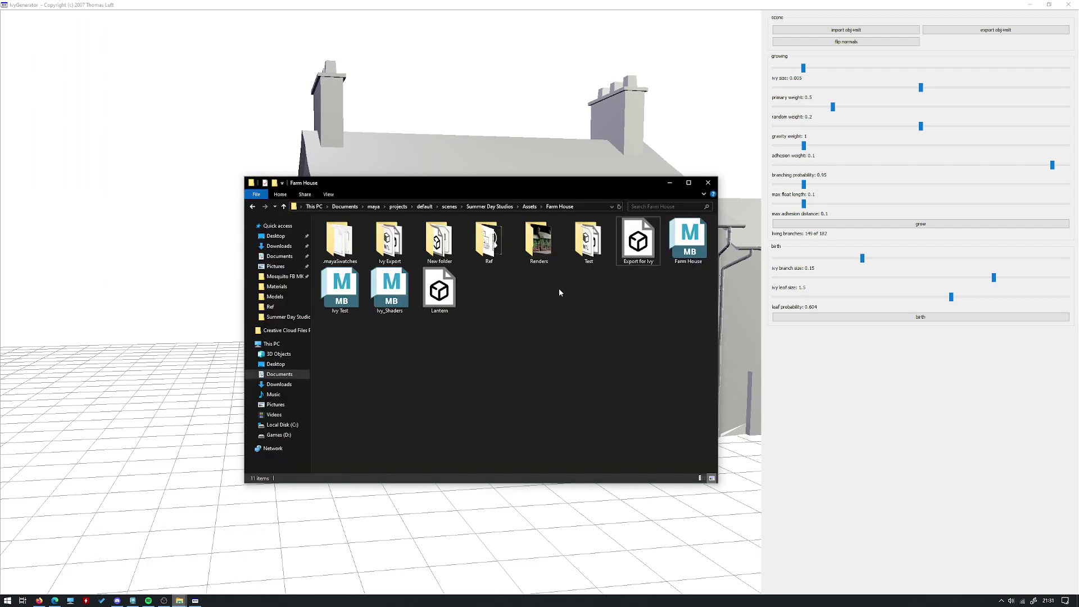
pyautogui.doubleClick(578, 253)
pyautogui.click(339, 239)
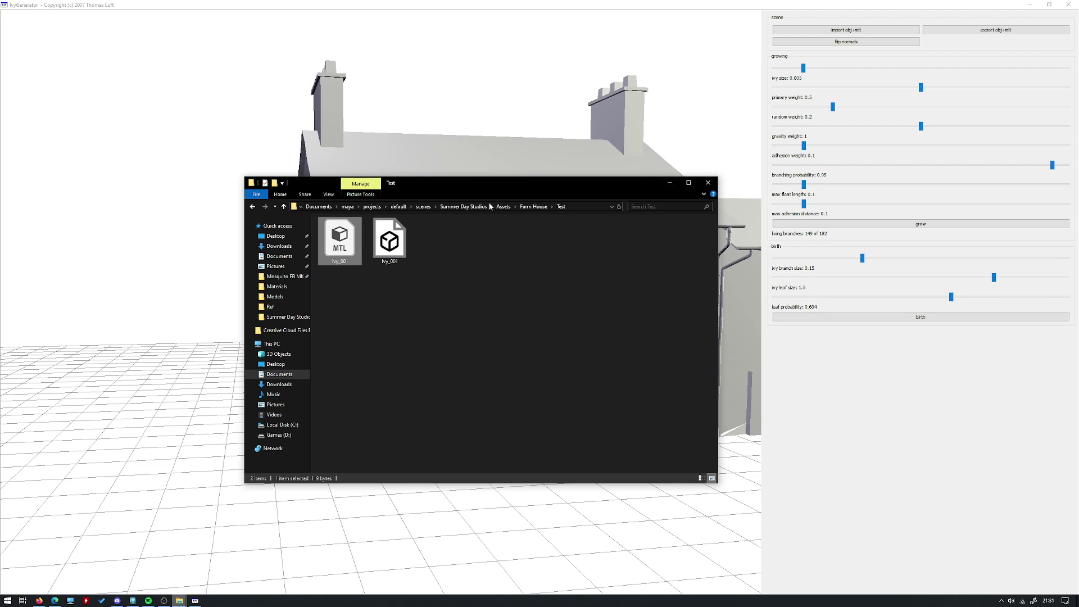
pyautogui.click(668, 182)
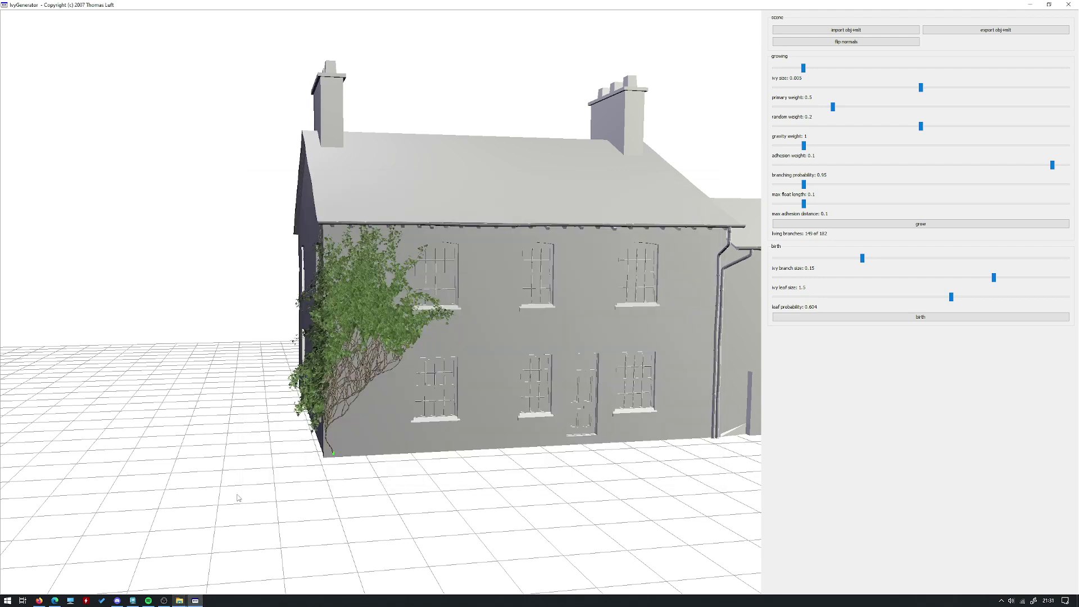
# Switch to Maya, import the Ivy_001 OBJ from the Test folder into the scene, and take the viewport out of isolation.
pyautogui.click(131, 598)
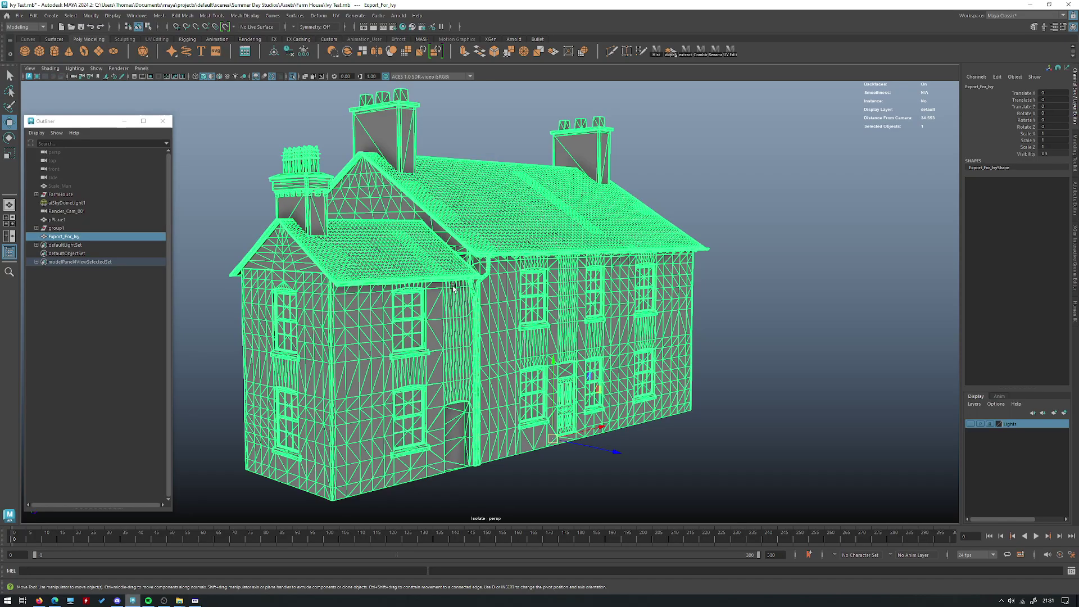
pyautogui.click(720, 183)
pyautogui.keyDown('alt'); pyautogui.moveTo(719, 182); pyautogui.dragTo(706, 195); pyautogui.keyUp('alt')
pyautogui.keyDown('alt'); pyautogui.moveTo(383, 435); pyautogui.dragTo(361, 432, button='middle'); pyautogui.keyUp('alt')
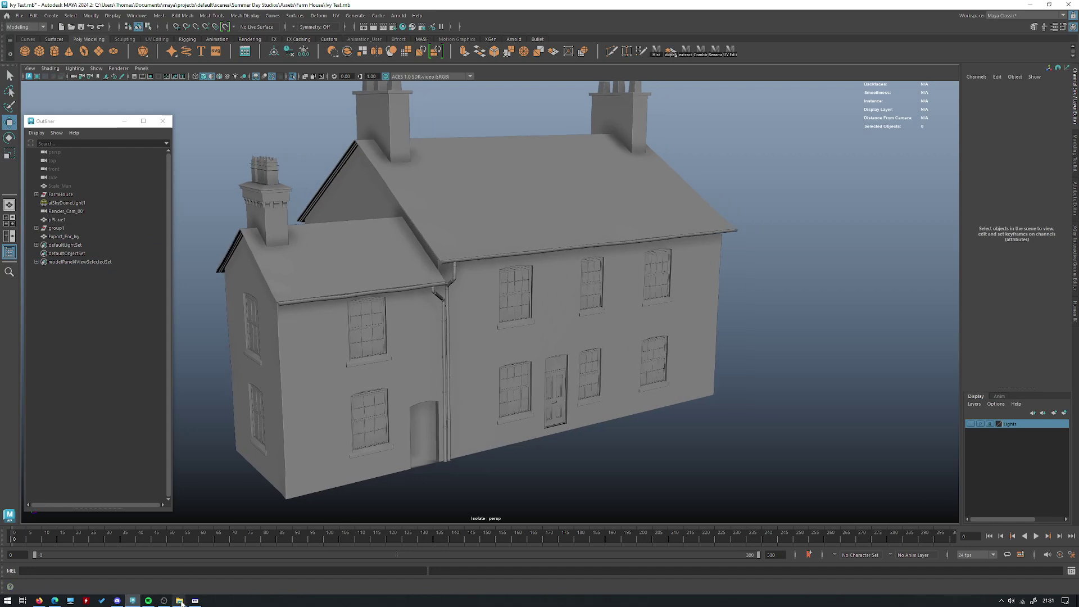
pyautogui.moveTo(179, 601)
pyautogui.click(137, 570)
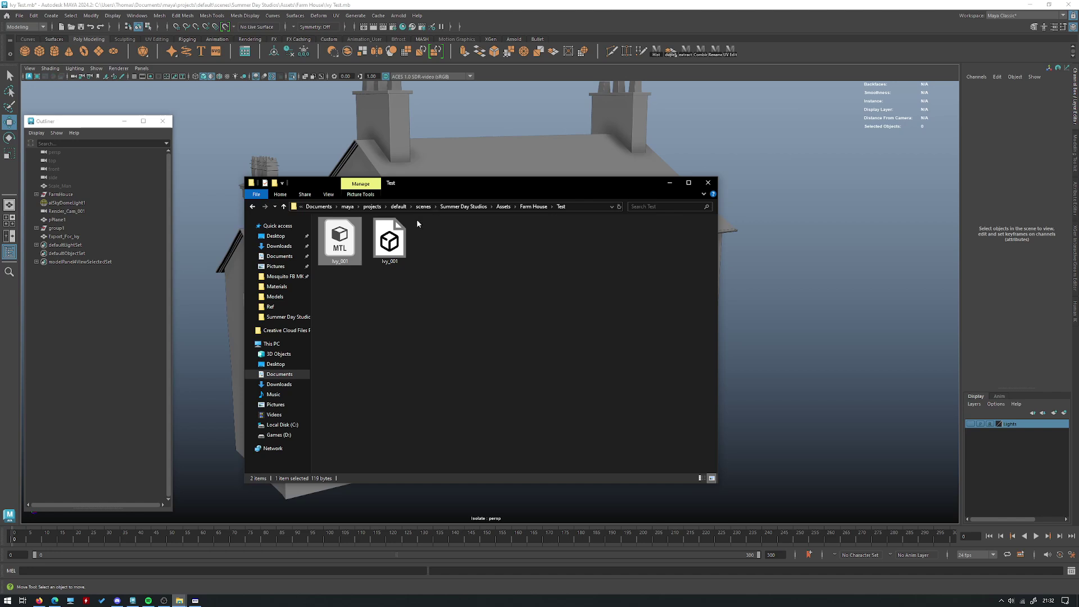
pyautogui.moveTo(402, 242); pyautogui.dragTo(548, 113)
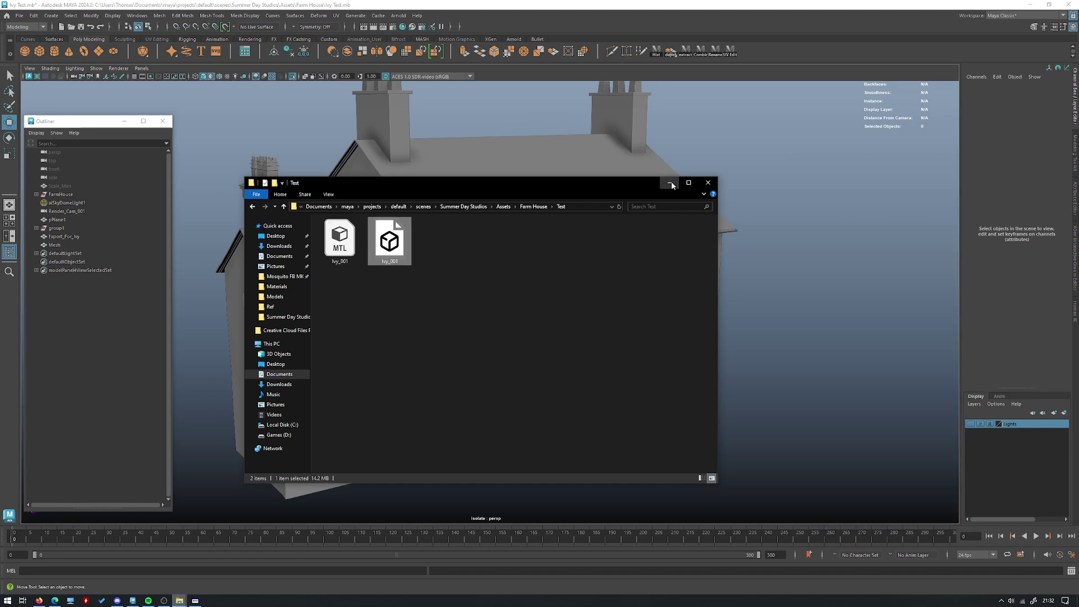
pyautogui.click(670, 183)
pyautogui.hotkey('ctrl', '1')
# Select and frame the imported ivy mesh and inspect its leaf cards and branches on the house corner.
pyautogui.keyDown('alt'); pyautogui.moveTo(552, 323); pyautogui.dragTo(394, 306); pyautogui.keyUp('alt')
pyautogui.keyDown('alt'); pyautogui.moveTo(416, 307); pyautogui.dragTo(482, 308, button='right'); pyautogui.keyUp('alt')
pyautogui.click(608, 326)
pyautogui.press('f')
pyautogui.click(741, 250)
pyautogui.keyDown('alt'); pyautogui.moveTo(725, 314); pyautogui.dragTo(625, 308); pyautogui.keyUp('alt')
pyautogui.keyDown('alt'); pyautogui.moveTo(626, 308); pyautogui.dragTo(529, 353, button='right'); pyautogui.keyUp('alt')
pyautogui.keyDown('alt'); pyautogui.moveTo(529, 353); pyautogui.dragTo(596, 374); pyautogui.keyUp('alt')
pyautogui.keyDown('alt'); pyautogui.moveTo(461, 360); pyautogui.dragTo(498, 414, button='right'); pyautogui.keyUp('alt')
pyautogui.click(535, 370)
pyautogui.keyDown('alt'); pyautogui.moveTo(466, 286); pyautogui.dragTo(522, 329, button='middle'); pyautogui.keyUp('alt')
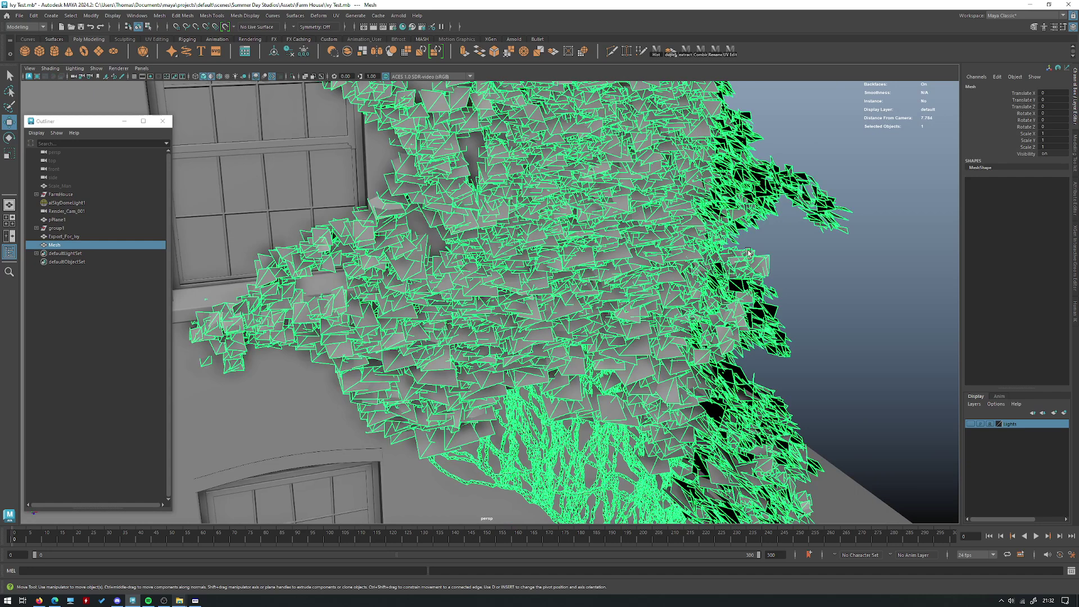
# Isolate part of the ivy mesh to examine the flat leaf geometry, and restore the full scene view.
pyautogui.click(843, 306)
pyautogui.click(461, 332)
pyautogui.keyDown('alt'); pyautogui.moveTo(461, 332); pyautogui.dragTo(533, 313, button='right'); pyautogui.keyUp('alt')
pyautogui.moveTo(532, 313); pyautogui.dragTo(534, 337, button='right')
pyautogui.doubleClick(557, 342)
pyautogui.hotkey('ctrl', '1')
pyautogui.moveTo(575, 282); pyautogui.dragTo(617, 270, button='right')
pyautogui.click(663, 369)
pyautogui.keyDown('alt'); pyautogui.moveTo(663, 369); pyautogui.dragTo(555, 333); pyautogui.keyUp('alt')
pyautogui.hotkey('ctrl', '1')
pyautogui.keyDown('alt'); pyautogui.moveTo(618, 341); pyautogui.dragTo(540, 295, button='right'); pyautogui.keyUp('alt')
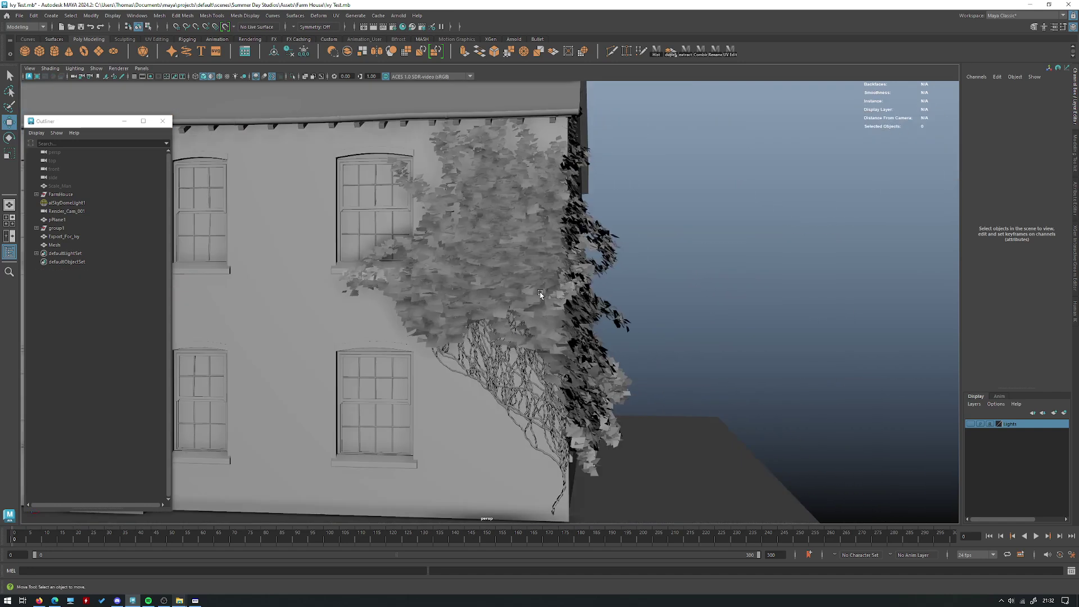
# Open the Ivy Generator's textures folder and view the leaf transparency map efeu0_trans.jpg.
pyautogui.moveTo(179, 601)
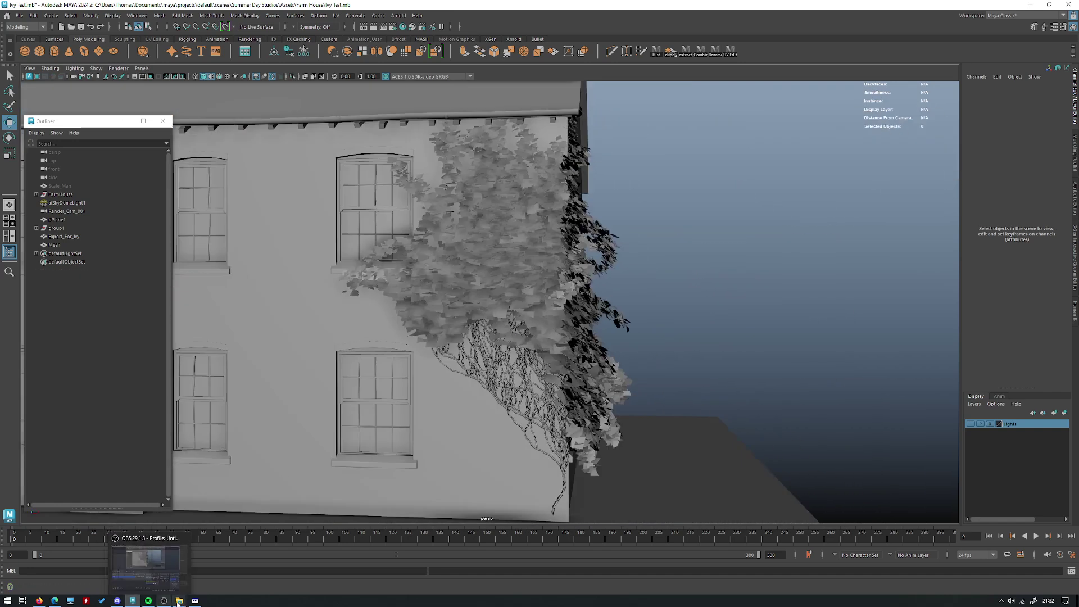
pyautogui.click(188, 576)
pyautogui.hotkey('alt', 'Left')
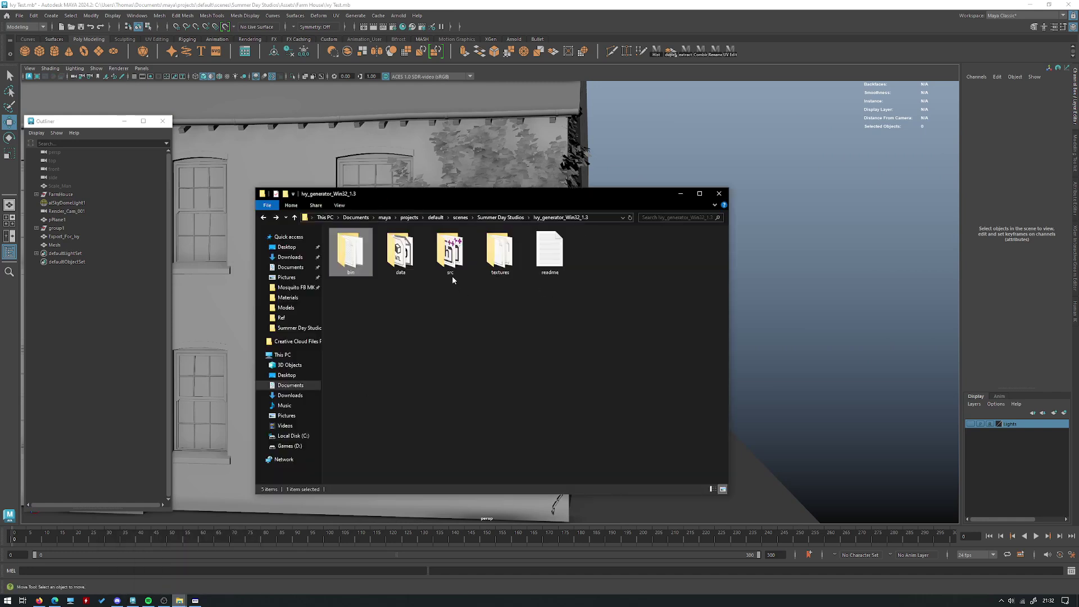
pyautogui.doubleClick(499, 259)
pyautogui.doubleClick(448, 368)
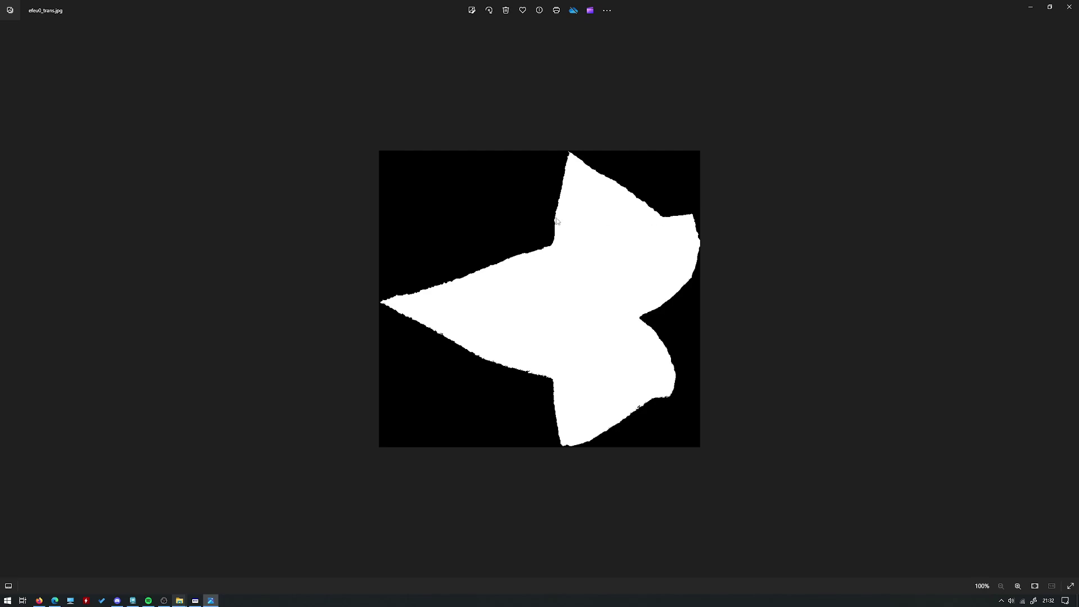
pyautogui.click(1070, 7)
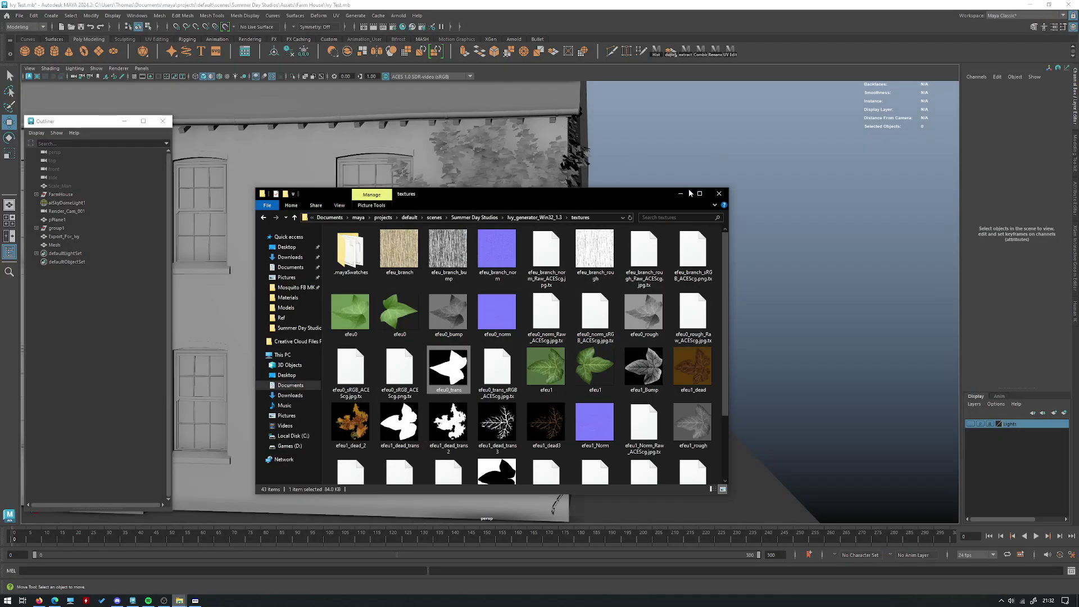
pyautogui.click(681, 193)
# Isolate the ivy leaf faces once more for a close look, and return to the full scene.
pyautogui.click(544, 253)
pyautogui.moveTo(661, 164); pyautogui.dragTo(661, 186, button='right')
pyautogui.doubleClick(480, 297)
pyautogui.hotkey('ctrl', '1')
pyautogui.keyDown('alt'); pyautogui.moveTo(508, 219); pyautogui.dragTo(482, 260); pyautogui.keyUp('alt')
pyautogui.keyDown('alt'); pyautogui.moveTo(482, 259); pyautogui.dragTo(516, 217, button='right'); pyautogui.keyUp('alt')
pyautogui.hotkey('ctrl', '1')
pyautogui.keyDown('alt'); pyautogui.moveTo(515, 217); pyautogui.dragTo(508, 210); pyautogui.keyUp('alt')
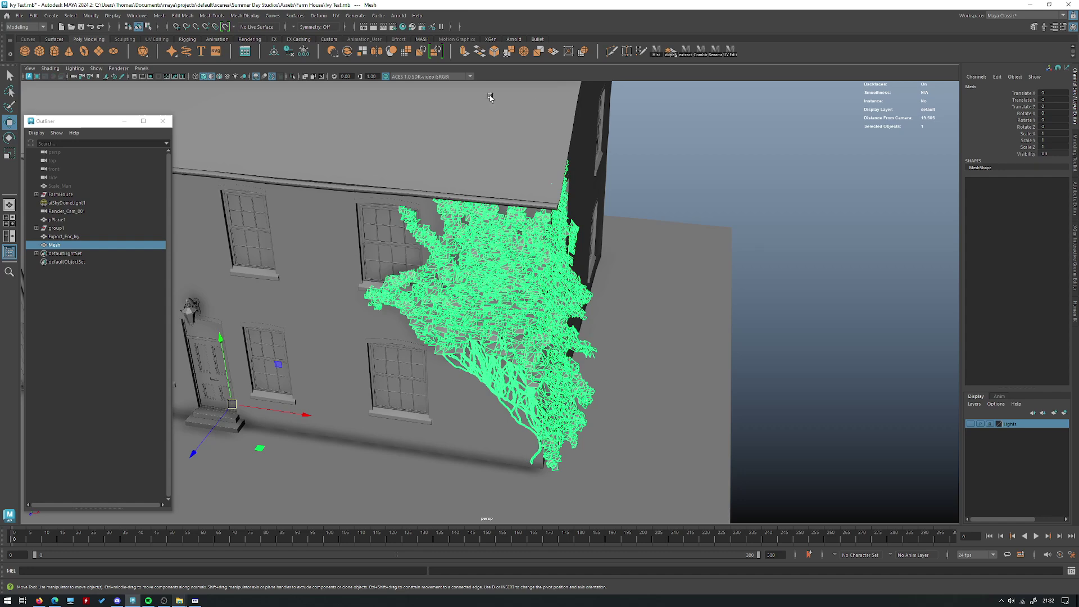
# Open the Hypershade and graph the New_Ivy_Leaf_Adult, New_Ivy_Leaf_Young and New_Ivy_Branch materials together.
pyautogui.press('f')
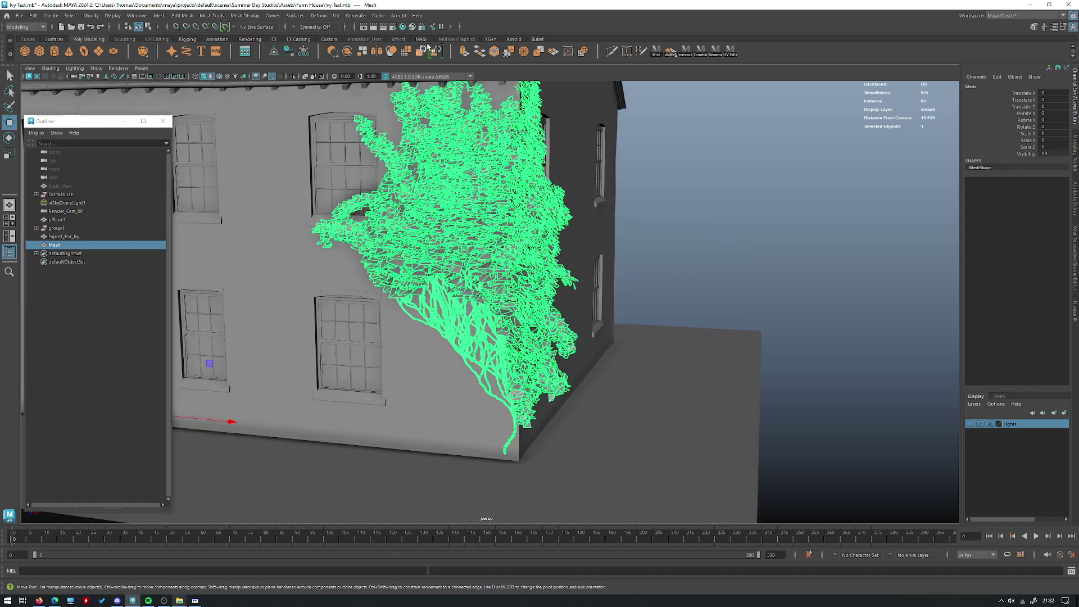
pyautogui.click(402, 27)
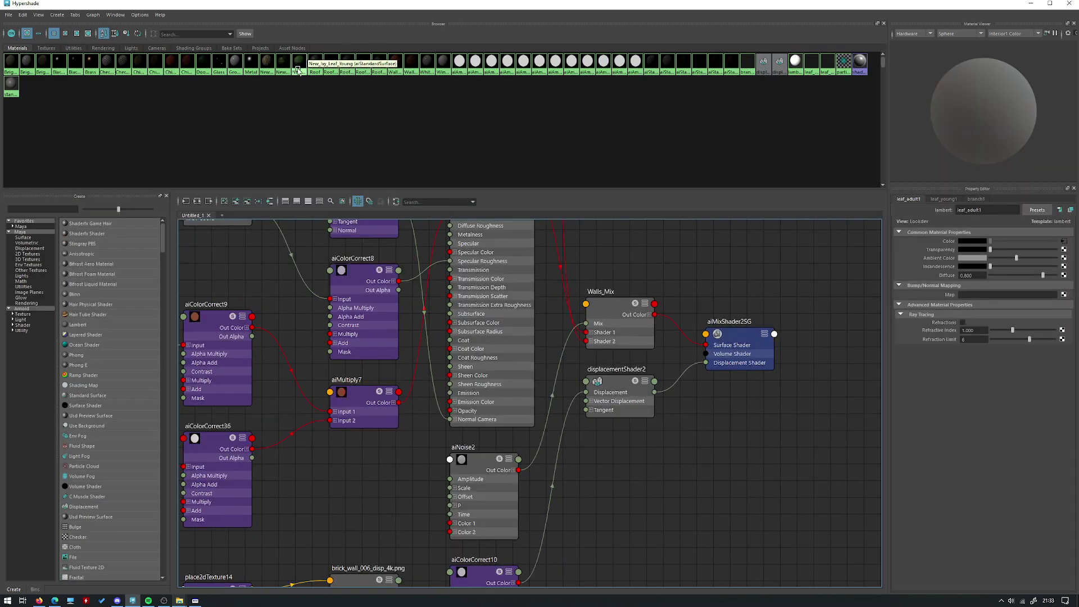
pyautogui.click(286, 61)
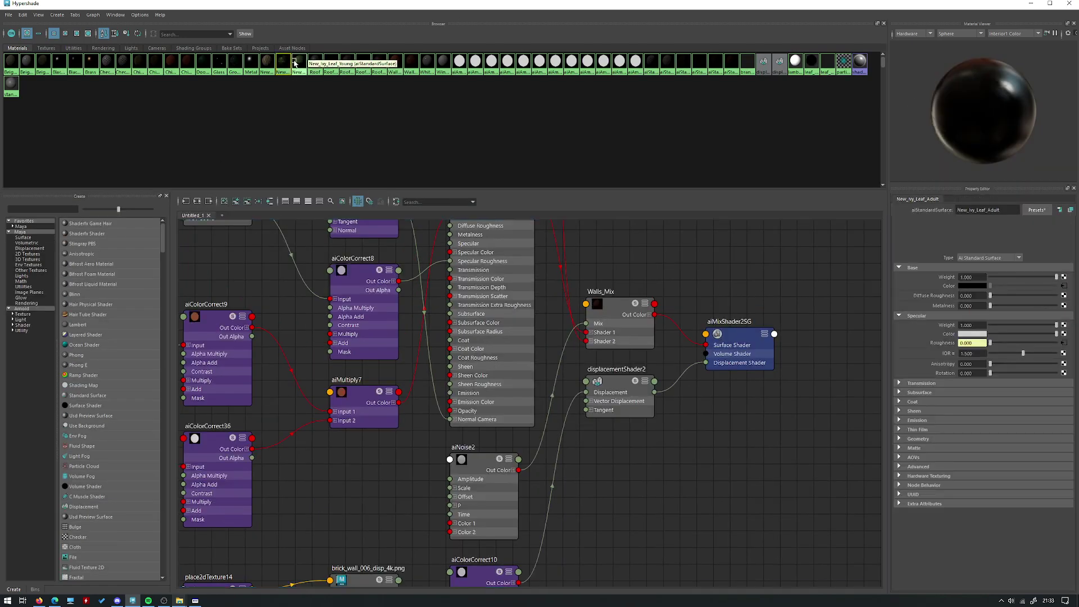
pyautogui.keyDown('shift'); pyautogui.click(295, 63); pyautogui.keyUp('shift')
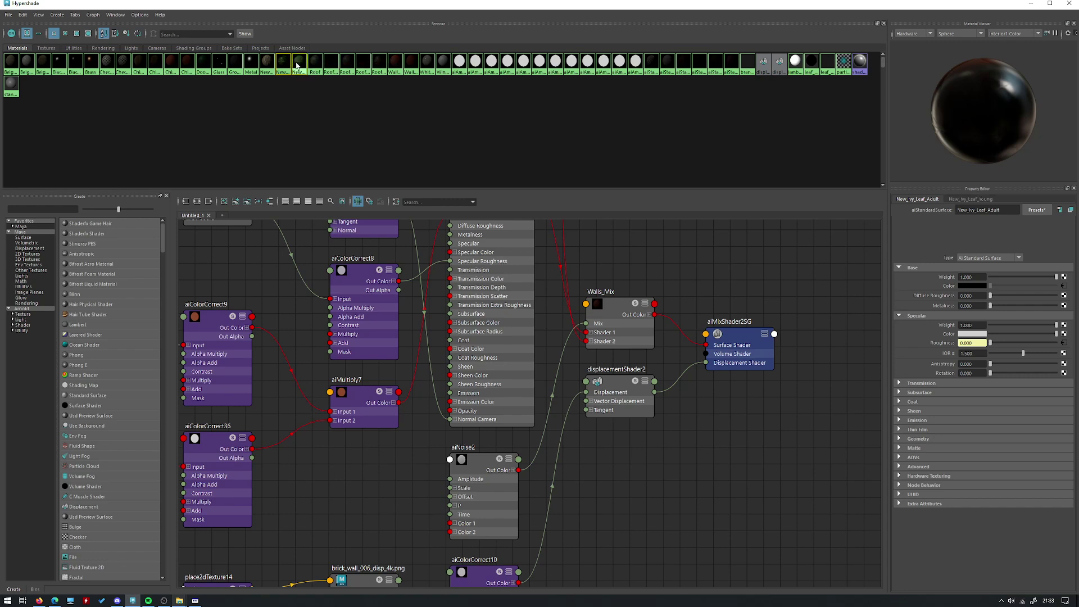
pyautogui.keyDown('shift'); pyautogui.click(268, 63); pyautogui.keyUp('shift')
pyautogui.click(197, 202)
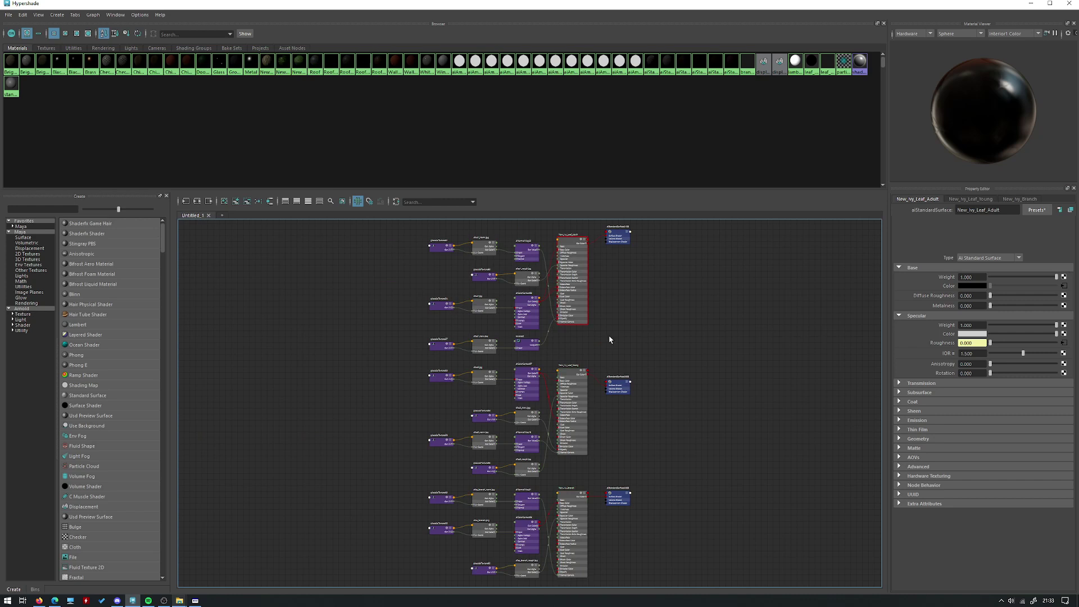
# Examine how the efeu1.jpg texture runs through its colour correct node into the New_Ivy_Leaf_Adult shader.
pyautogui.scroll(6, 595, 354)
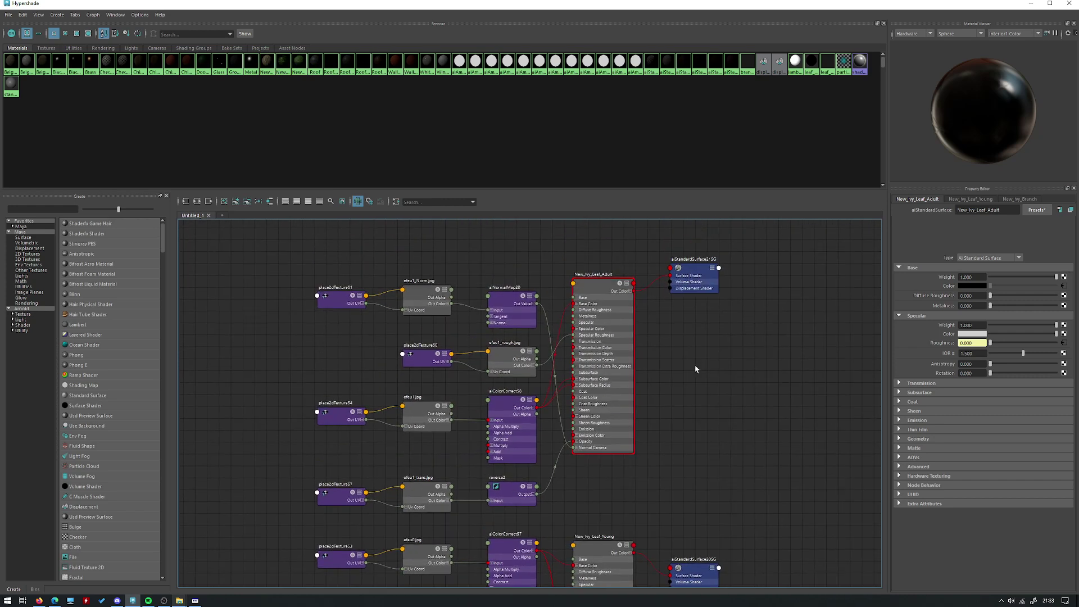
pyautogui.keyDown('alt'); pyautogui.moveTo(665, 340); pyautogui.dragTo(689, 338, button='middle'); pyautogui.keyUp('alt')
pyautogui.click(464, 453)
pyautogui.keyDown('alt'); pyautogui.moveTo(723, 427); pyautogui.dragTo(747, 425, button='middle'); pyautogui.keyUp('alt')
pyautogui.click(366, 436)
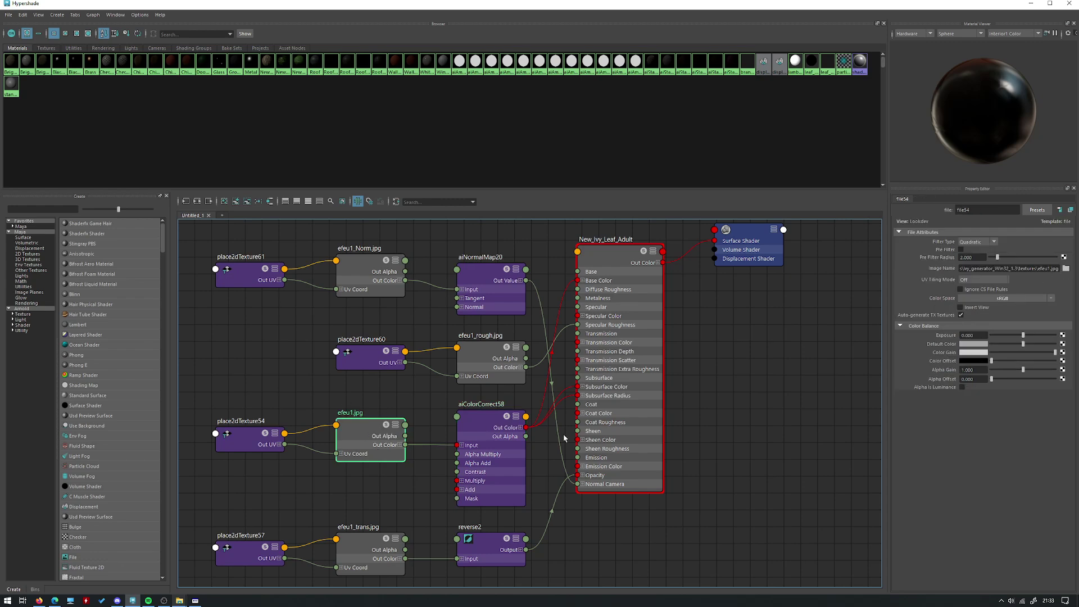
pyautogui.click(518, 441)
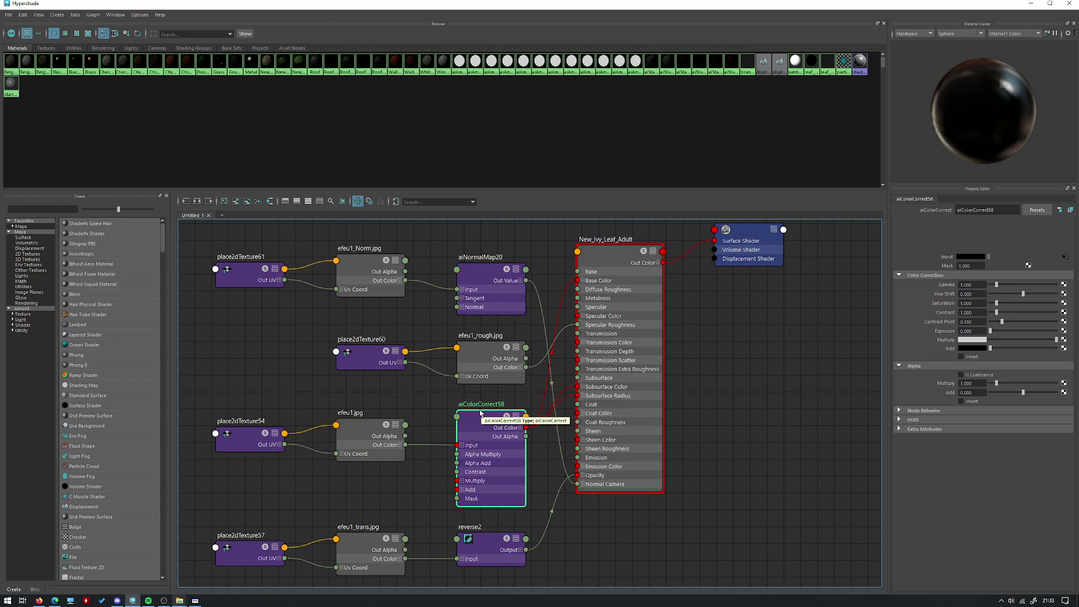
pyautogui.click(417, 445)
pyautogui.press('Delete')
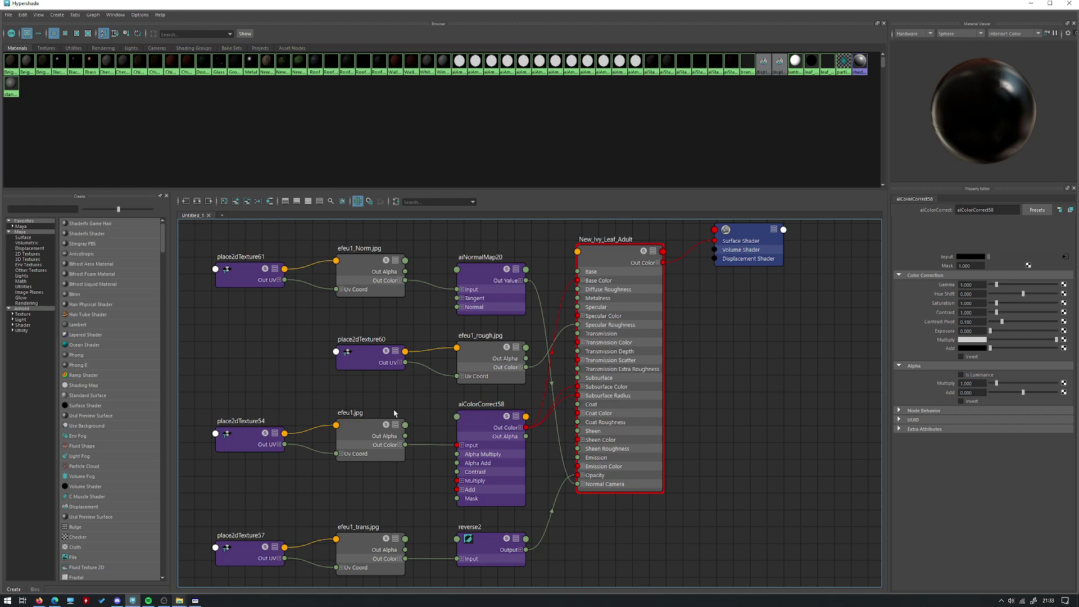
# Examine how efeu1_trans.jpg feeds the adult leaf's opacity through the reverse node, comparing it with the textures folder.
pyautogui.keyDown('alt'); pyautogui.moveTo(687, 498); pyautogui.dragTo(683, 423, button='middle'); pyautogui.keyUp('alt')
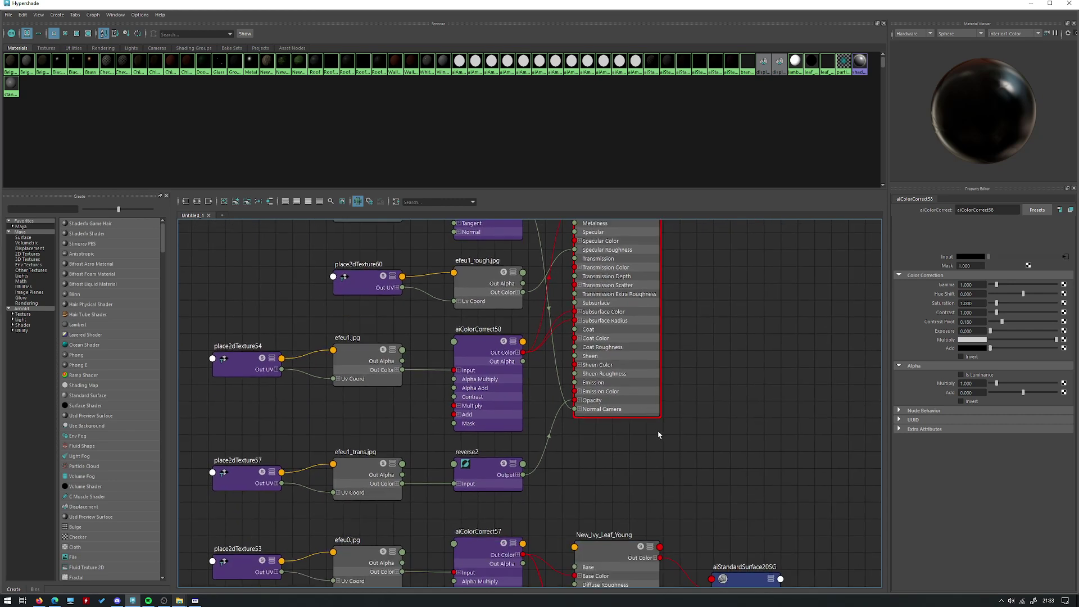
pyautogui.click(358, 484)
pyautogui.keyDown('alt'); pyautogui.moveTo(565, 399); pyautogui.dragTo(607, 387, button='middle'); pyautogui.keyUp('alt')
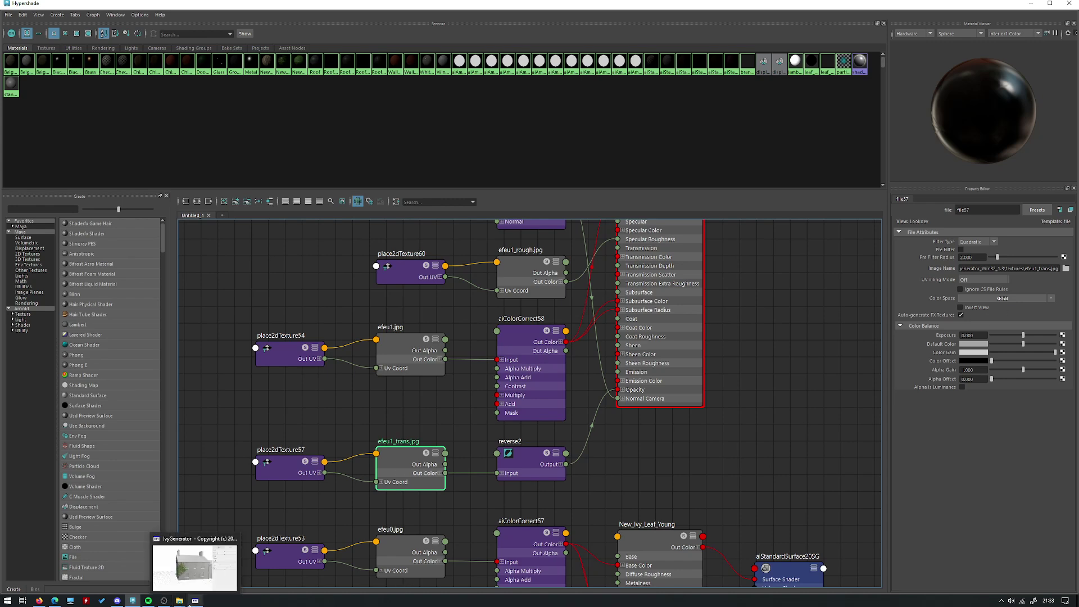
pyautogui.click(195, 571)
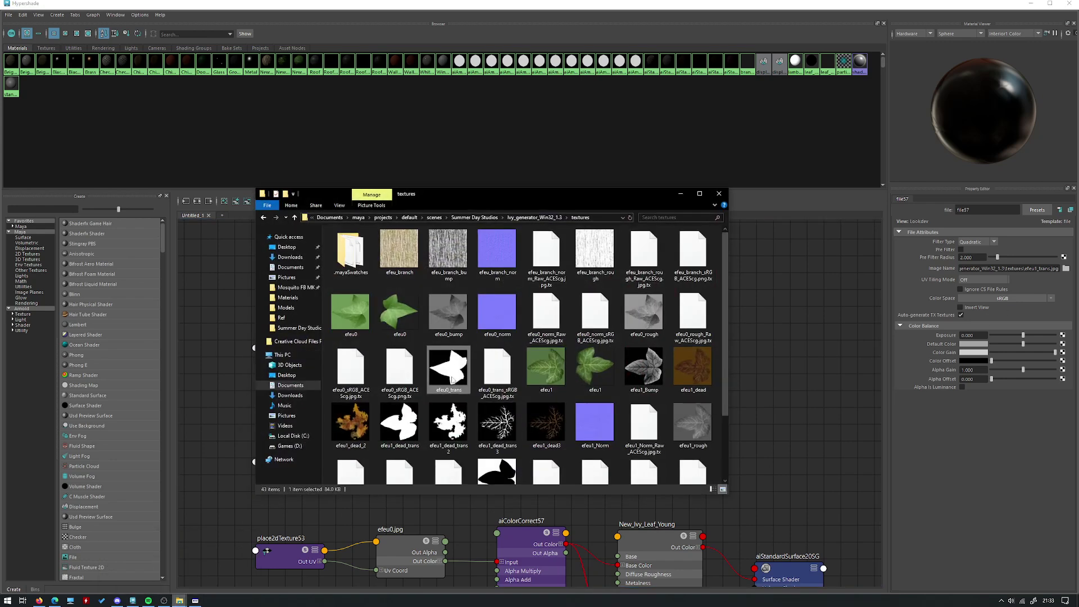
pyautogui.click(681, 193)
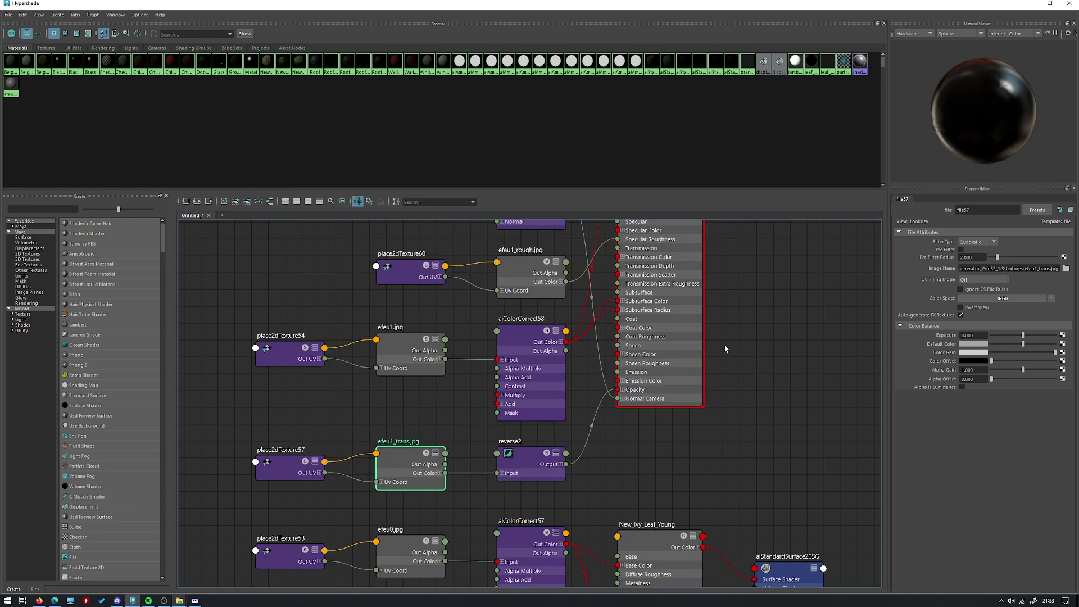
pyautogui.scroll(-6, 766, 395)
pyautogui.keyDown('alt'); pyautogui.moveTo(762, 387); pyautogui.dragTo(613, 356, button='middle'); pyautogui.keyUp('alt')
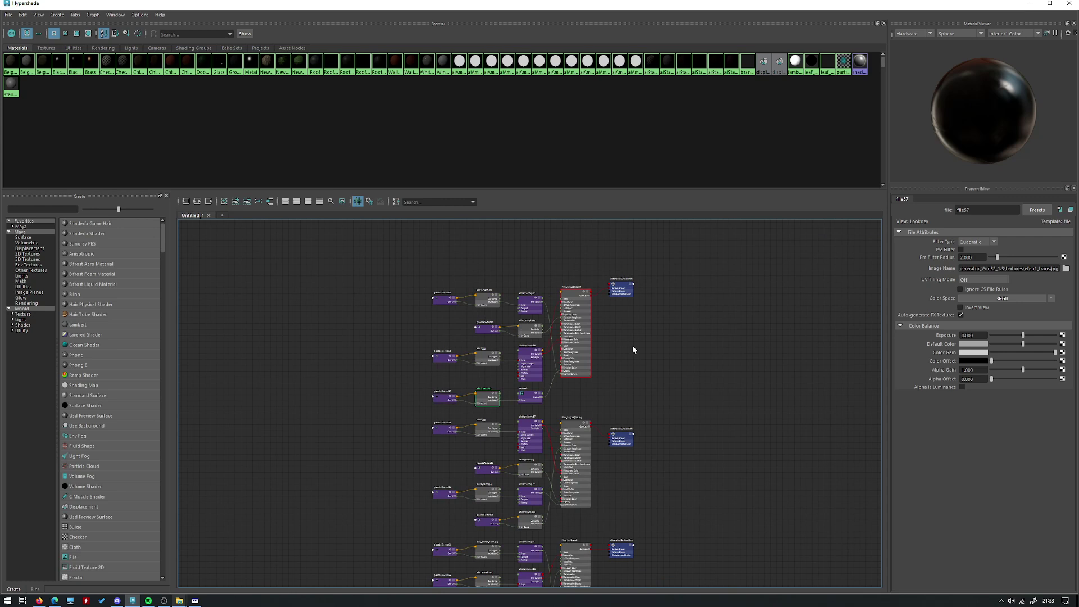
# Examine the imported leaf_young1 material and the file texture connected to its colour.
pyautogui.moveTo(639, 416); pyautogui.dragTo(588, 385, button='middle')
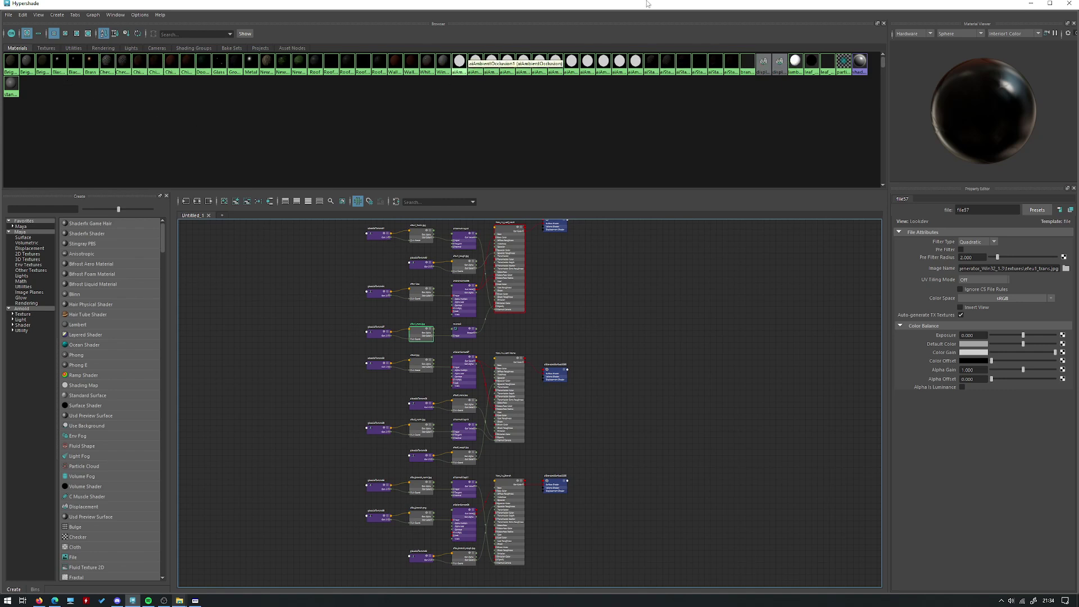
pyautogui.moveTo(677, 5); pyautogui.dragTo(595, 210)
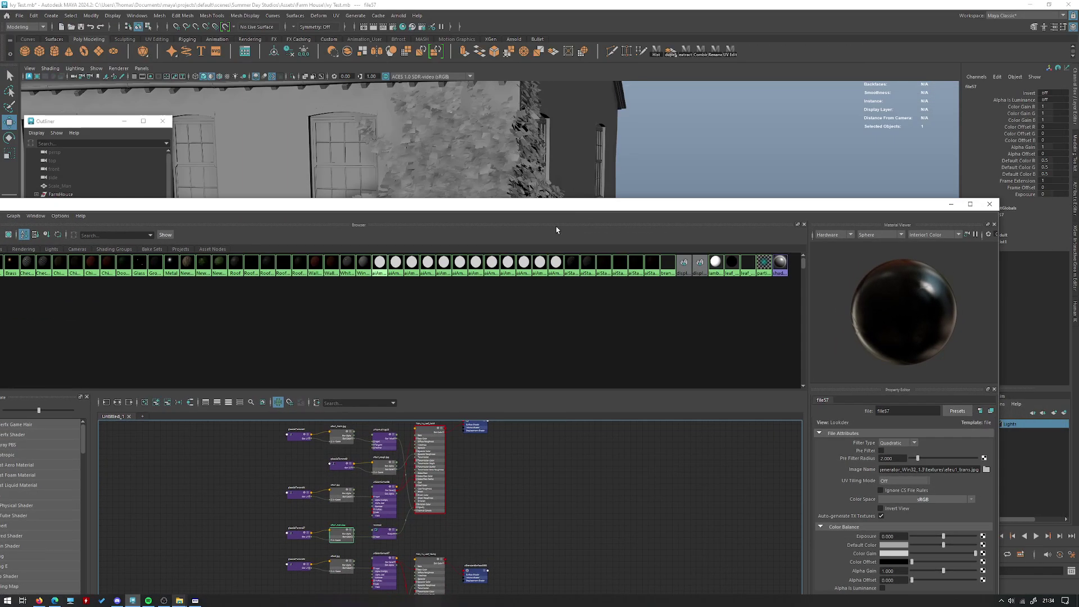
pyautogui.doubleClick(559, 208)
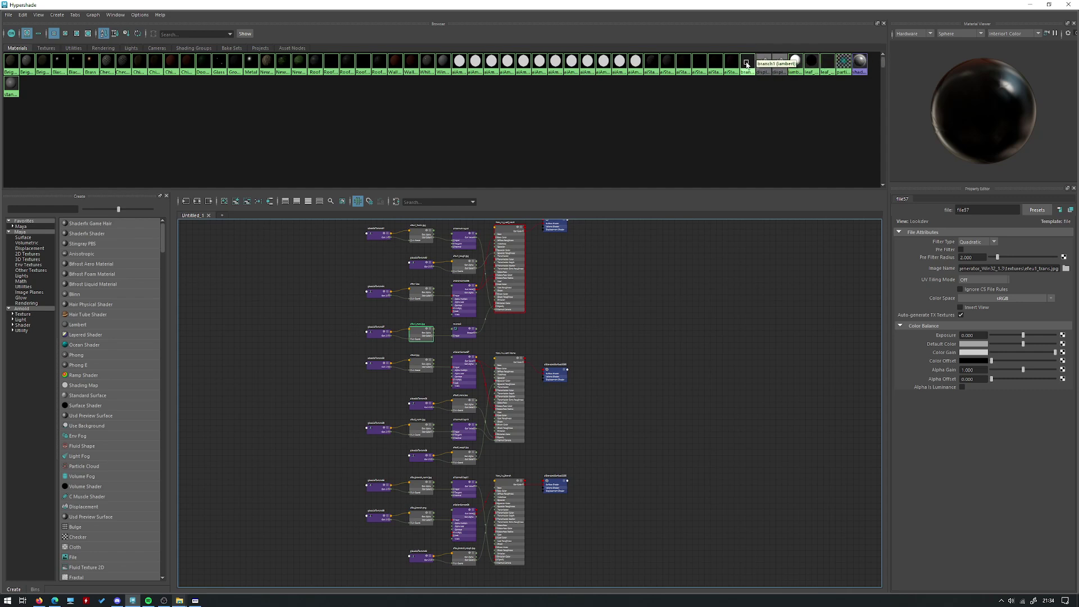
pyautogui.click(828, 61)
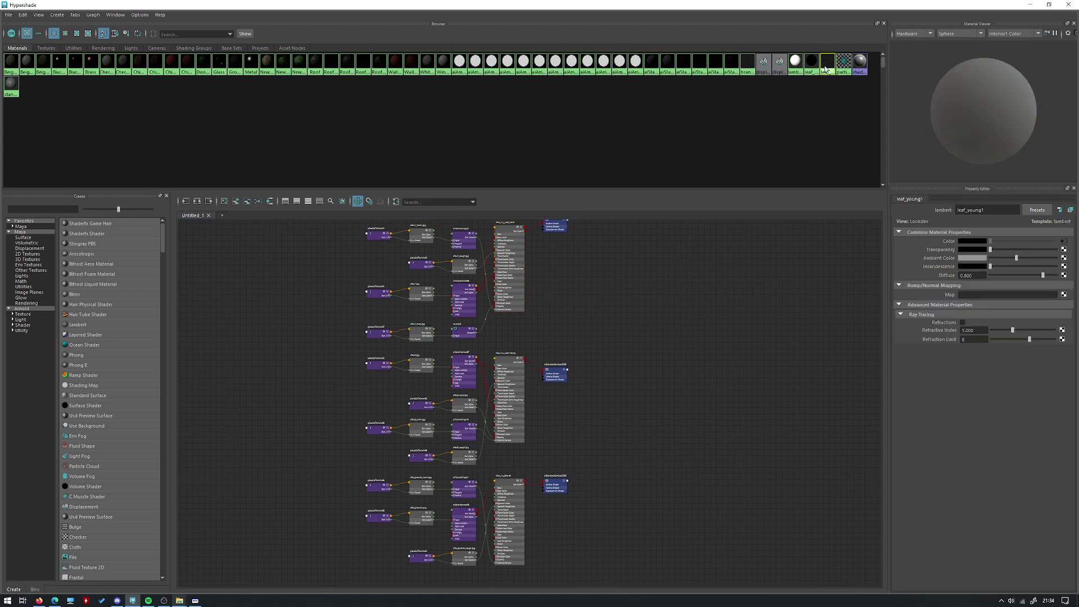
pyautogui.click(1064, 241)
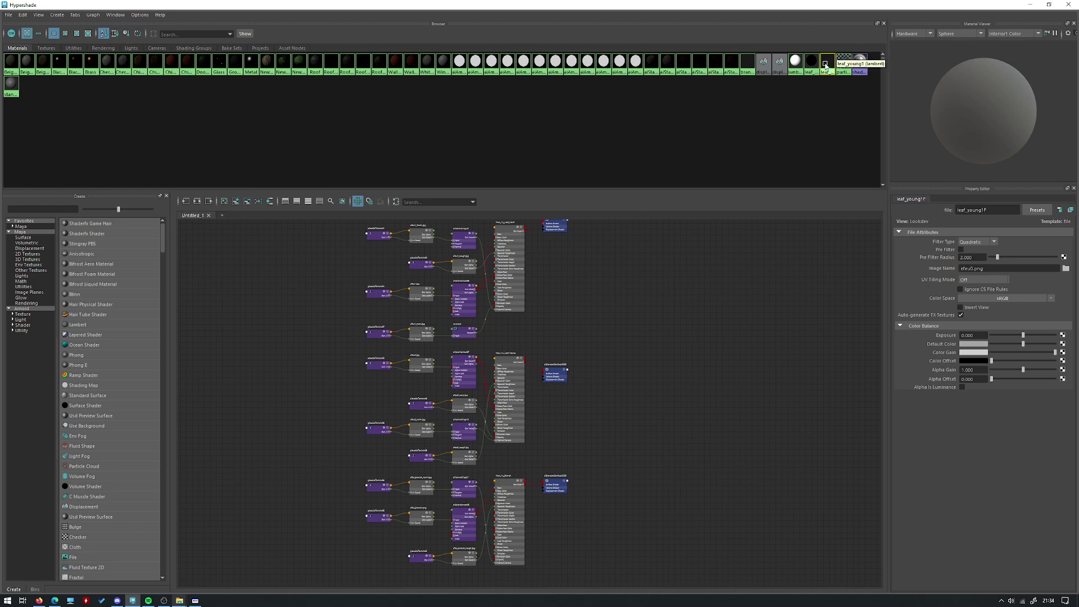
# Select the ivy mesh on the farmhouse and check which materials are assigned to it in the Hypershade.
pyautogui.doubleClick(847, 4)
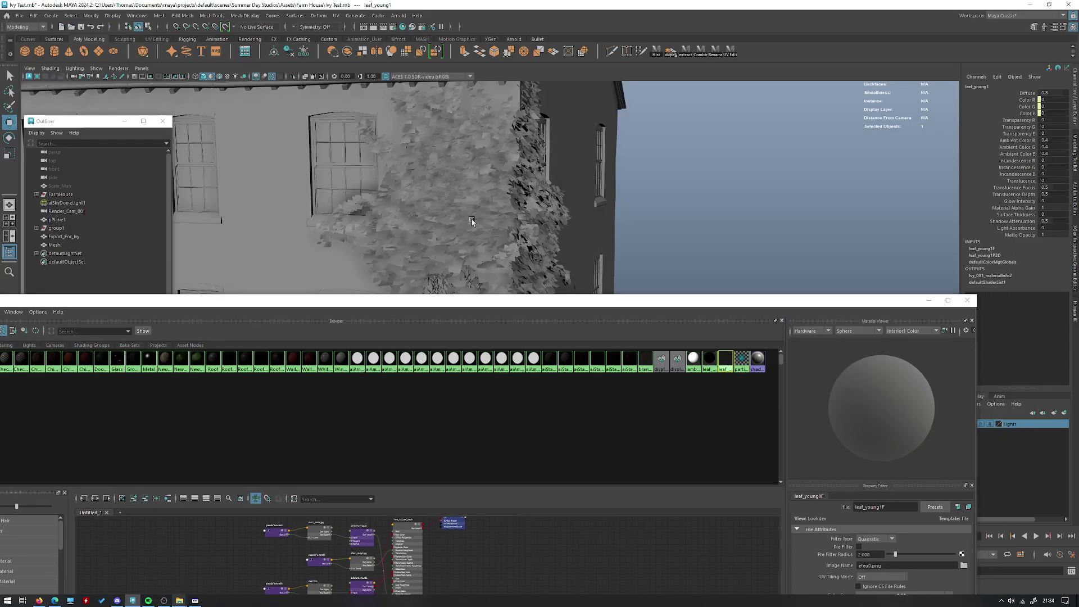
pyautogui.click(515, 251)
pyautogui.keyDown('alt'); pyautogui.moveTo(515, 251); pyautogui.dragTo(559, 166); pyautogui.keyUp('alt')
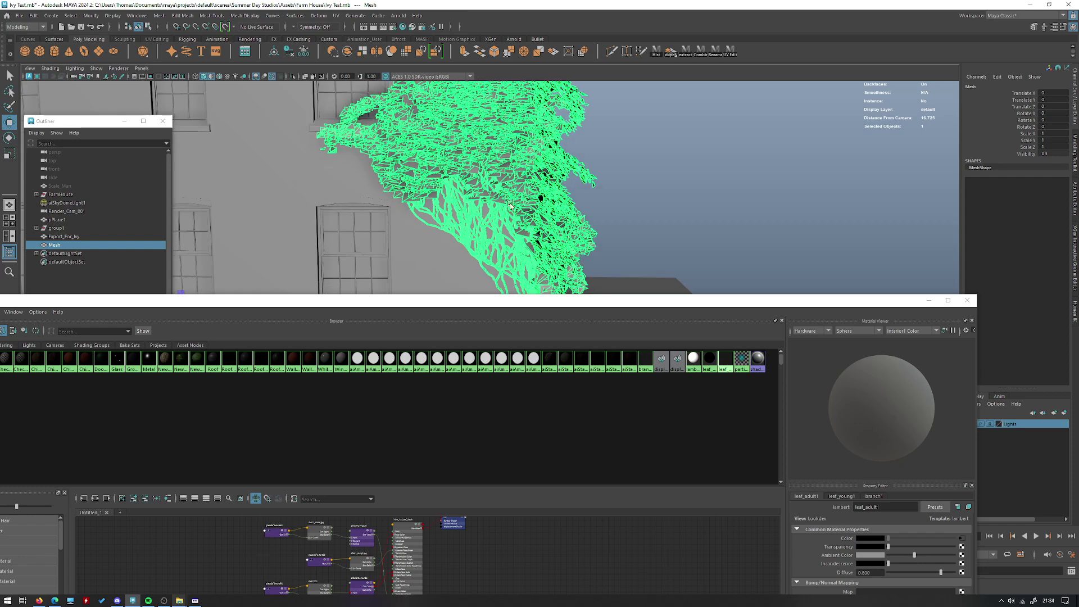
pyautogui.doubleClick(588, 301)
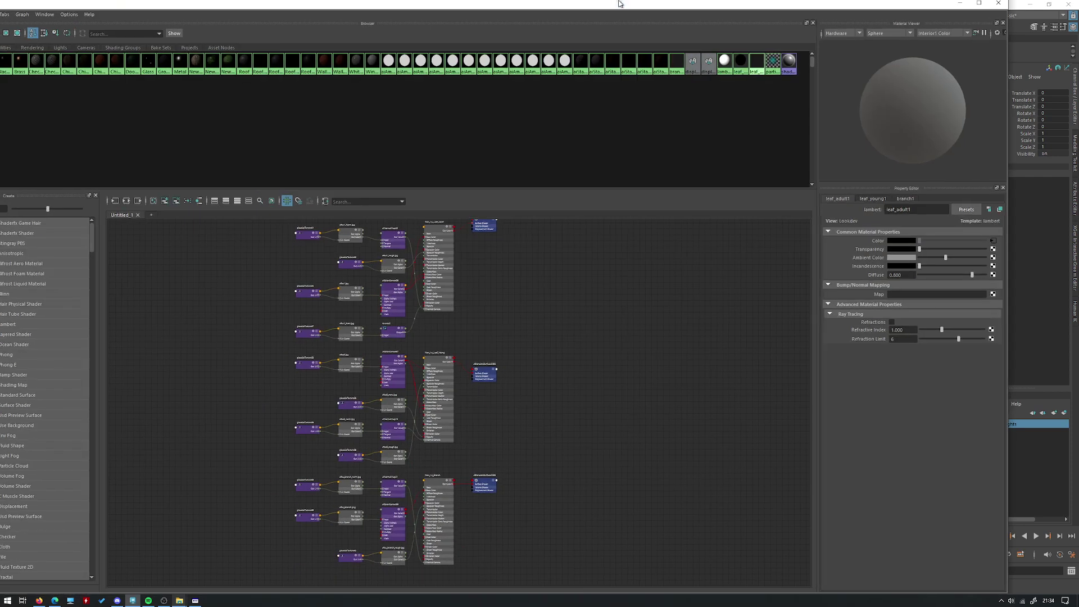
# Select the ivy faces that use the leaf_young1 material and isolate them for inspection.
pyautogui.click(827, 63)
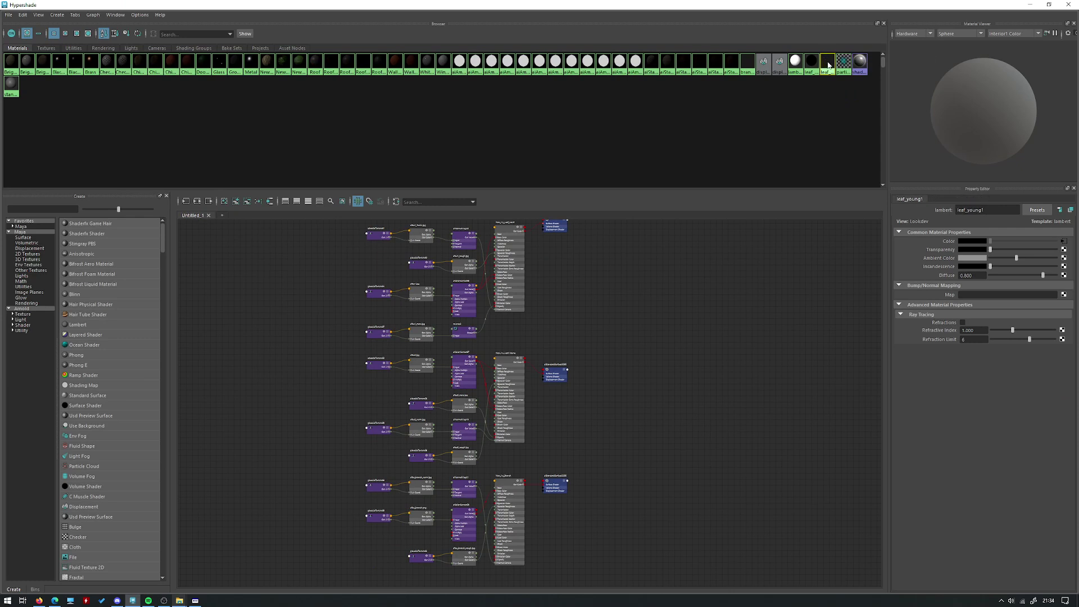
pyautogui.rightClick(829, 65)
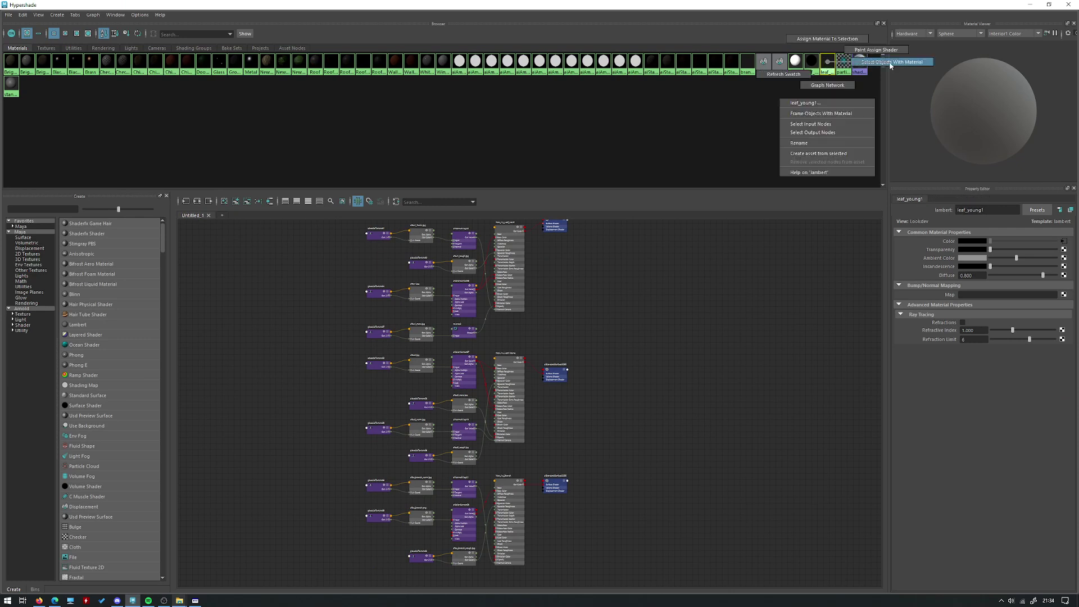
pyautogui.moveTo(891, 64); pyautogui.dragTo(892, 63, button='right')
pyautogui.click(1031, 5)
pyautogui.keyDown('alt'); pyautogui.moveTo(640, 176); pyautogui.dragTo(578, 249); pyautogui.keyUp('alt')
pyautogui.scroll(3, 577, 249)
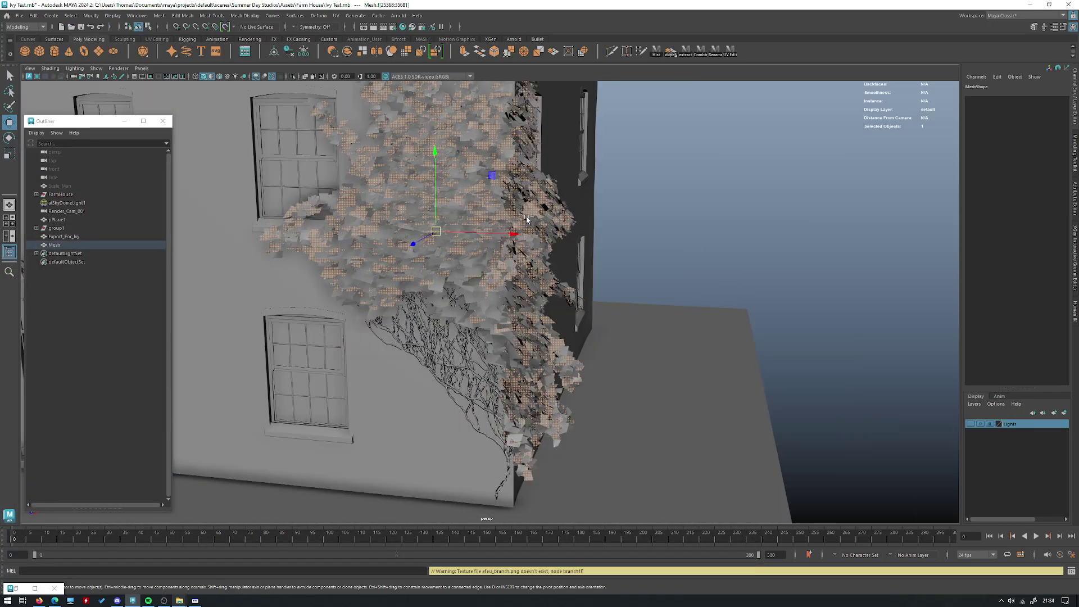
pyautogui.hotkey('ctrl', '1')
pyautogui.click(629, 211)
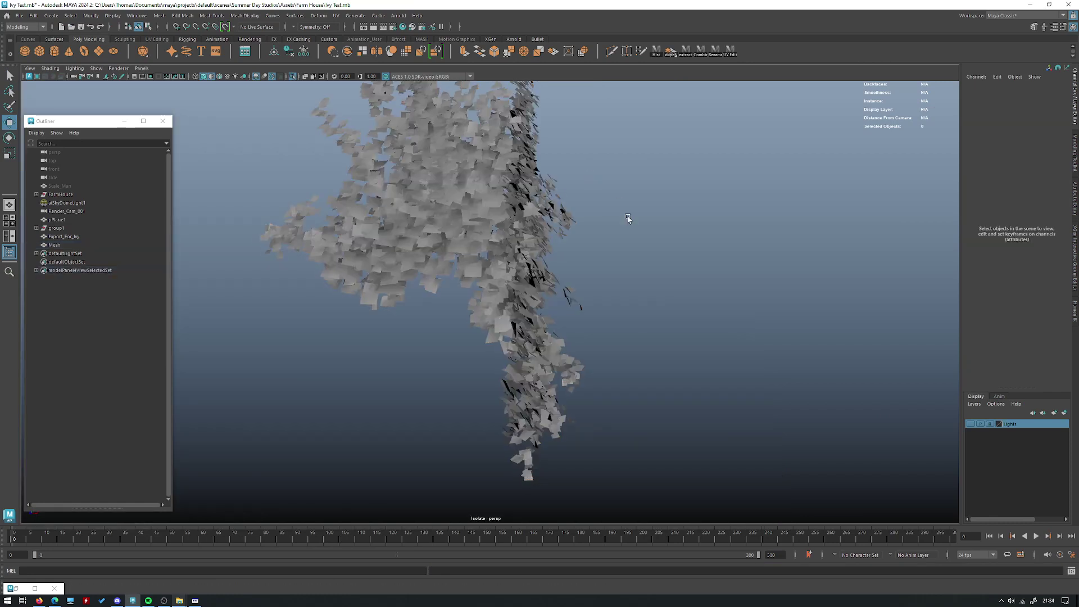
# Highlight the isolated ivy leaf faces, return to object mode and show the full farmhouse scene again.
pyautogui.click(504, 207)
pyautogui.moveTo(609, 191); pyautogui.dragTo(609, 213, button='right')
pyautogui.keyDown('alt'); pyautogui.moveTo(588, 247); pyautogui.dragTo(583, 354, button='right'); pyautogui.keyUp('alt')
pyautogui.moveTo(583, 419)
pyautogui.keyDown('alt'); pyautogui.mouseDown()
pyautogui.moveTo(566, 418)
pyautogui.moveTo(569, 427)
pyautogui.mouseUp(); pyautogui.keyUp('alt')
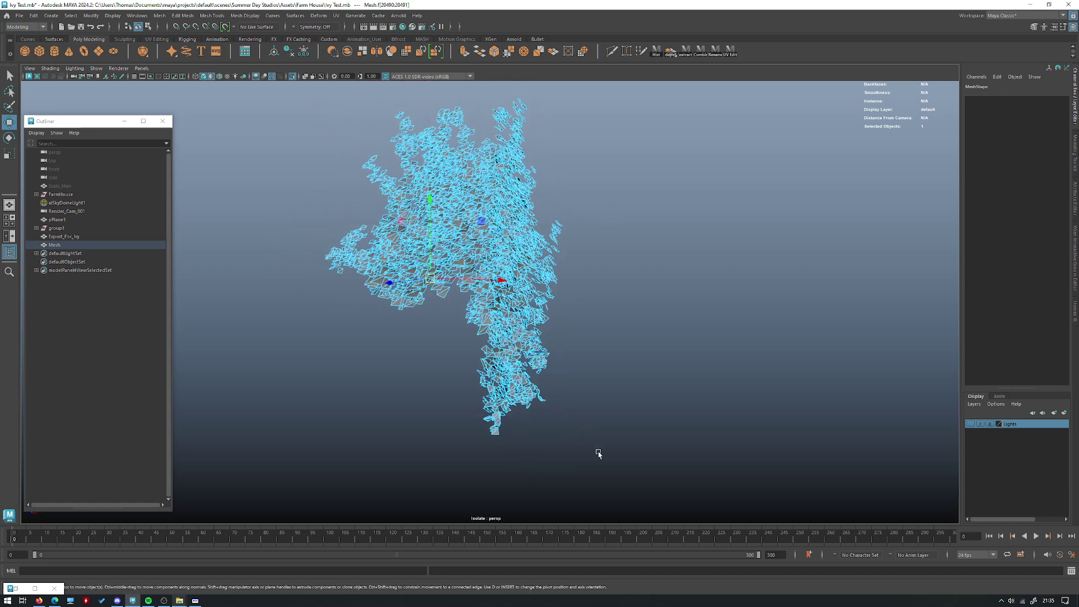
pyautogui.rightClick(479, 230)
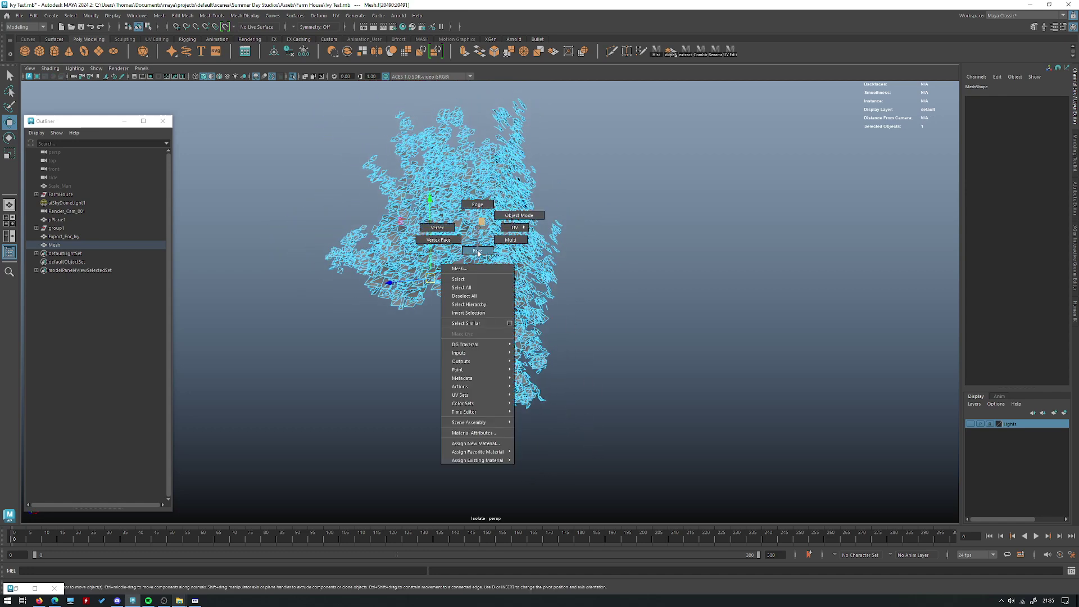
pyautogui.click(519, 215)
pyautogui.click(508, 231)
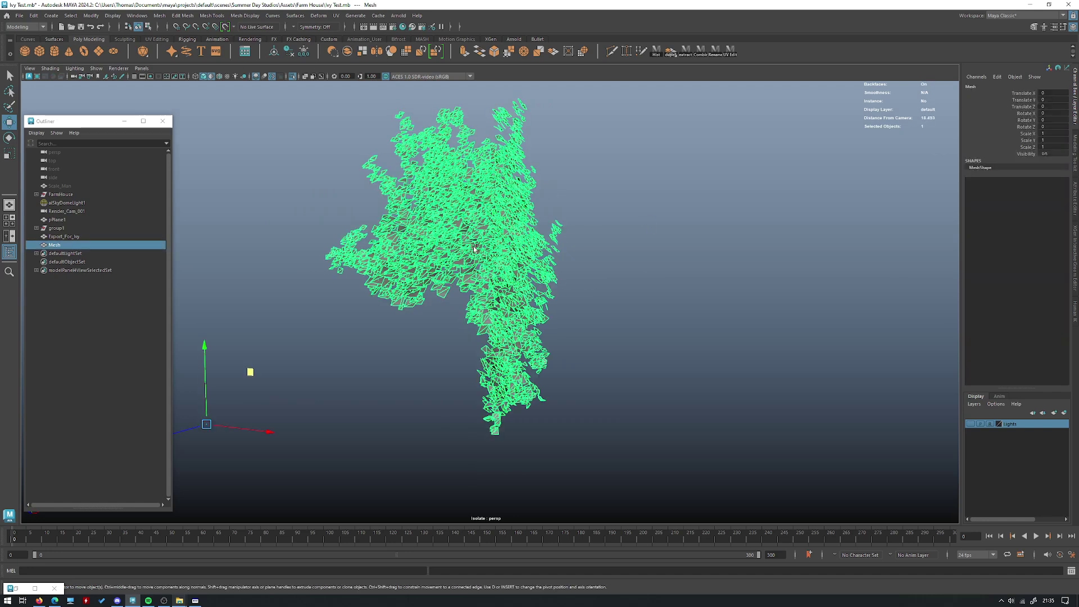
pyautogui.hotkey('ctrl', '1')
pyautogui.scroll(2, 435, 340)
pyautogui.keyDown('alt'); pyautogui.moveTo(416, 321); pyautogui.dragTo(439, 316); pyautogui.keyUp('alt')
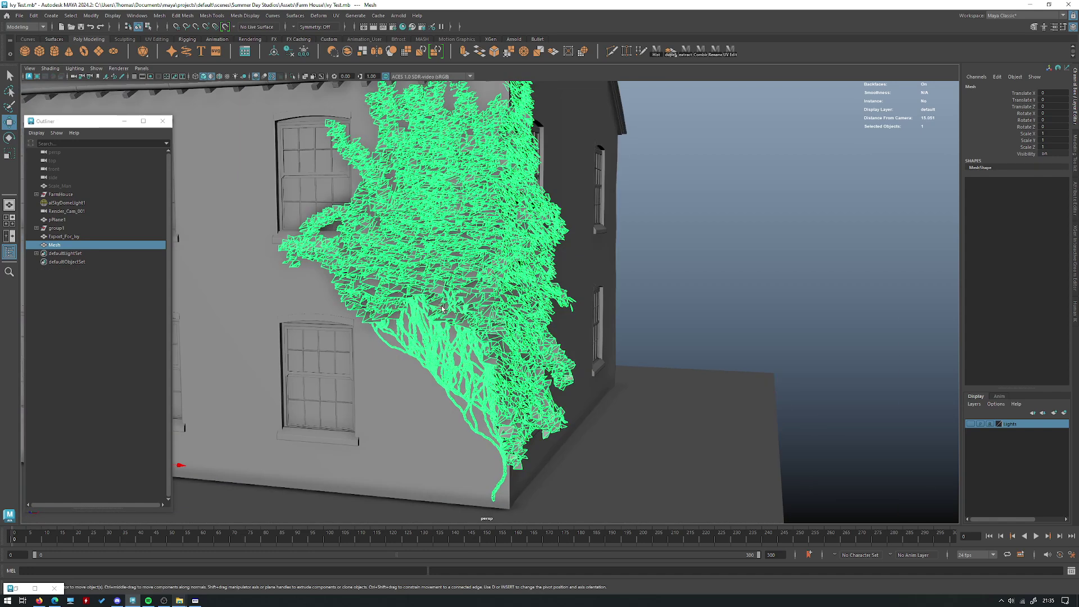
# Select the faces that use leaf_young1 from the Hypershade and isolate them in the viewport.
pyautogui.click(36, 586)
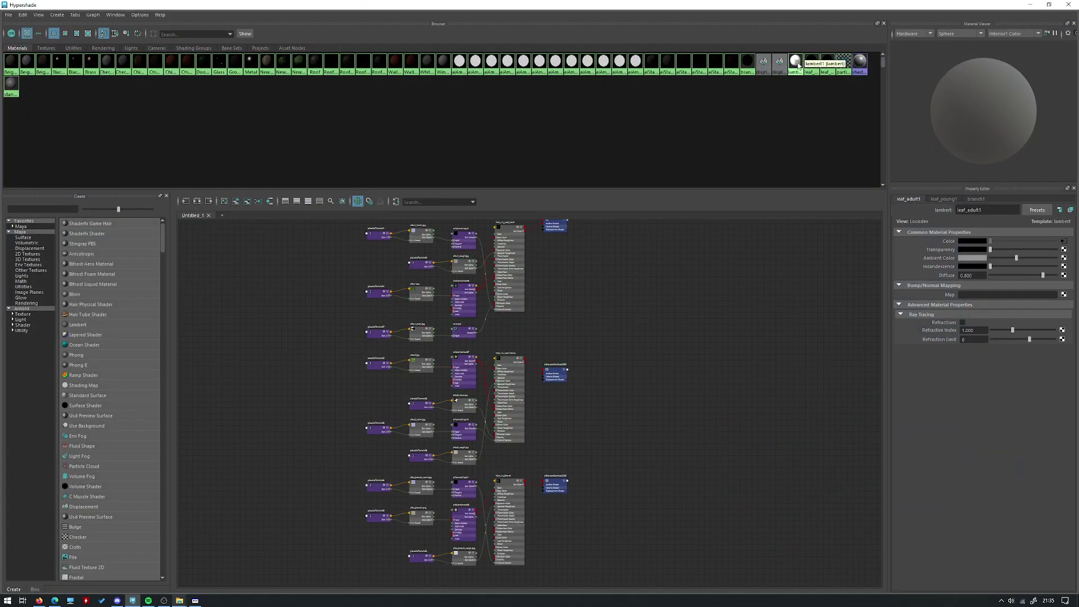
pyautogui.rightClick(831, 65)
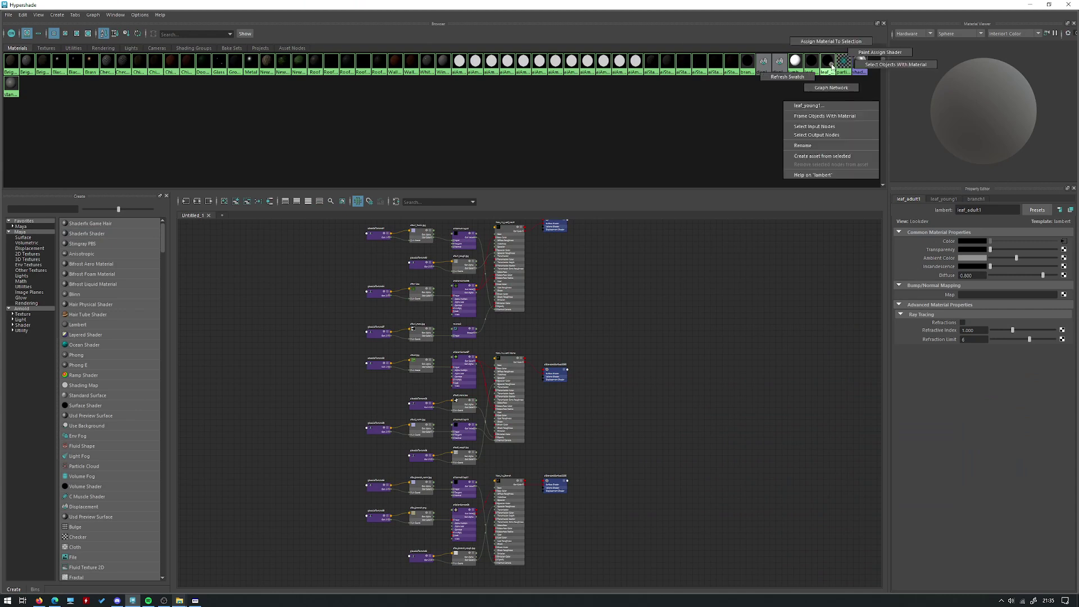
pyautogui.click(881, 66)
pyautogui.click(1031, 4)
pyautogui.hotkey('ctrl', '1')
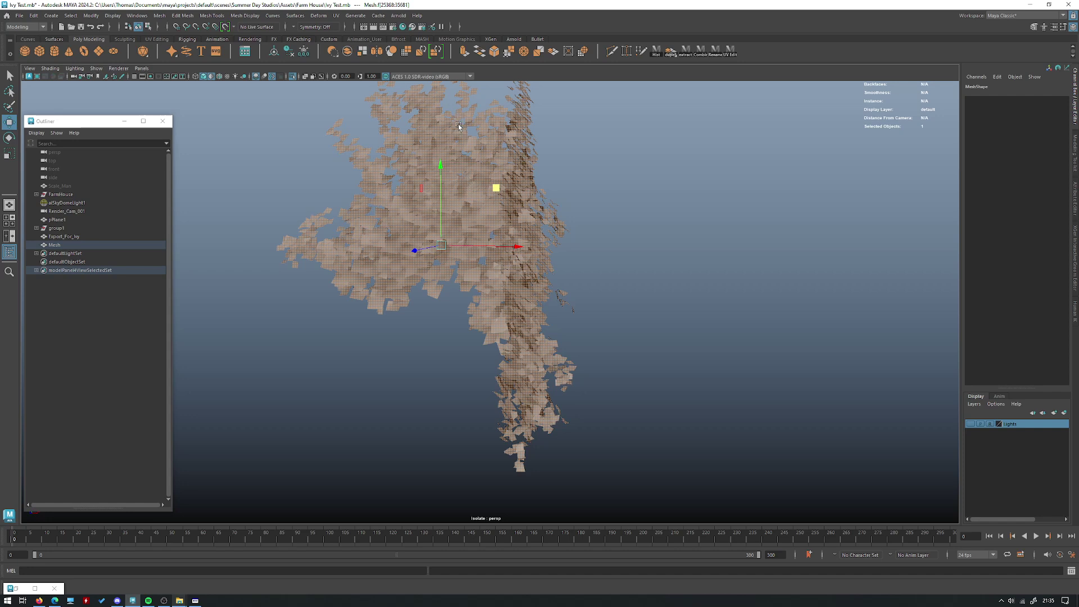
# Assign the New_Ivy_Leaf_Young material to all the isolated young leaf faces and bring back the full scene.
pyautogui.moveTo(479, 221); pyautogui.dragTo(561, 173, button='right')
pyautogui.keyDown('alt'); pyautogui.moveTo(562, 174); pyautogui.dragTo(529, 172); pyautogui.keyUp('alt')
pyautogui.moveTo(529, 171); pyautogui.dragTo(529, 196, button='right')
pyautogui.keyDown('alt'); pyautogui.moveTo(628, 378); pyautogui.dragTo(554, 447, button='right'); pyautogui.keyUp('alt')
pyautogui.moveTo(634, 511); pyautogui.dragTo(246, 70)
pyautogui.keyDown('alt'); pyautogui.moveTo(561, 175); pyautogui.dragTo(490, 179); pyautogui.keyUp('alt')
pyautogui.keyDown('alt'); pyautogui.moveTo(490, 179); pyautogui.dragTo(534, 183, button='right'); pyautogui.keyUp('alt')
pyautogui.keyDown('alt'); pyautogui.moveTo(495, 152); pyautogui.dragTo(490, 195, button='middle'); pyautogui.keyUp('alt')
pyautogui.keyDown('alt'); pyautogui.moveTo(489, 196); pyautogui.dragTo(505, 195); pyautogui.keyUp('alt')
pyautogui.moveTo(485, 158); pyautogui.dragTo(363, 446, button='right')
pyautogui.click(16, 589)
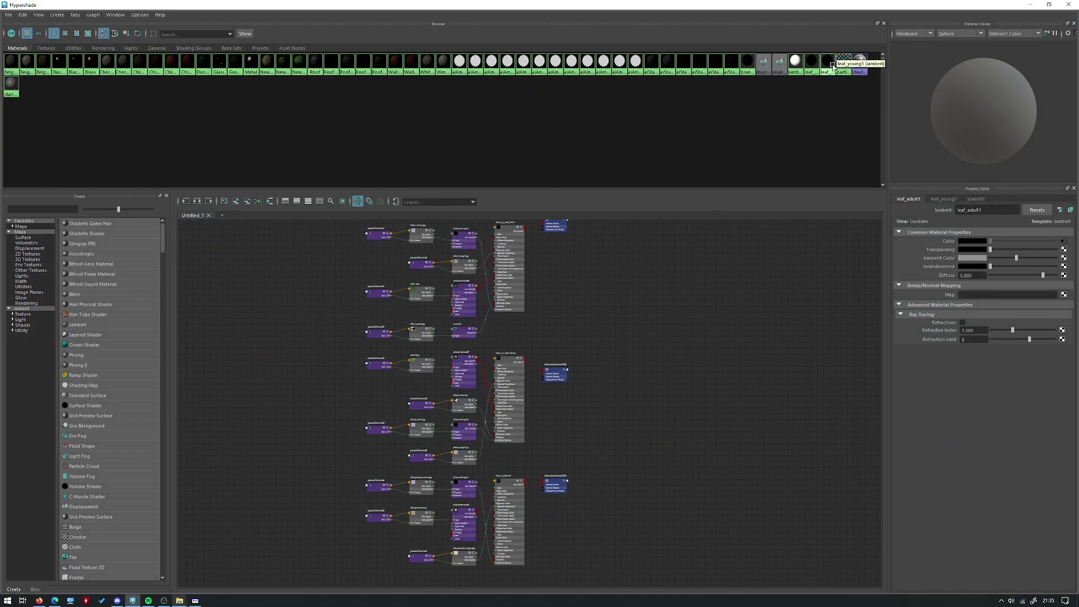
pyautogui.click(1029, 4)
pyautogui.moveTo(475, 168); pyautogui.dragTo(555, 438, button='right')
pyautogui.moveTo(447, 209); pyautogui.dragTo(482, 197, button='right')
pyautogui.hotkey('ctrl', '1')
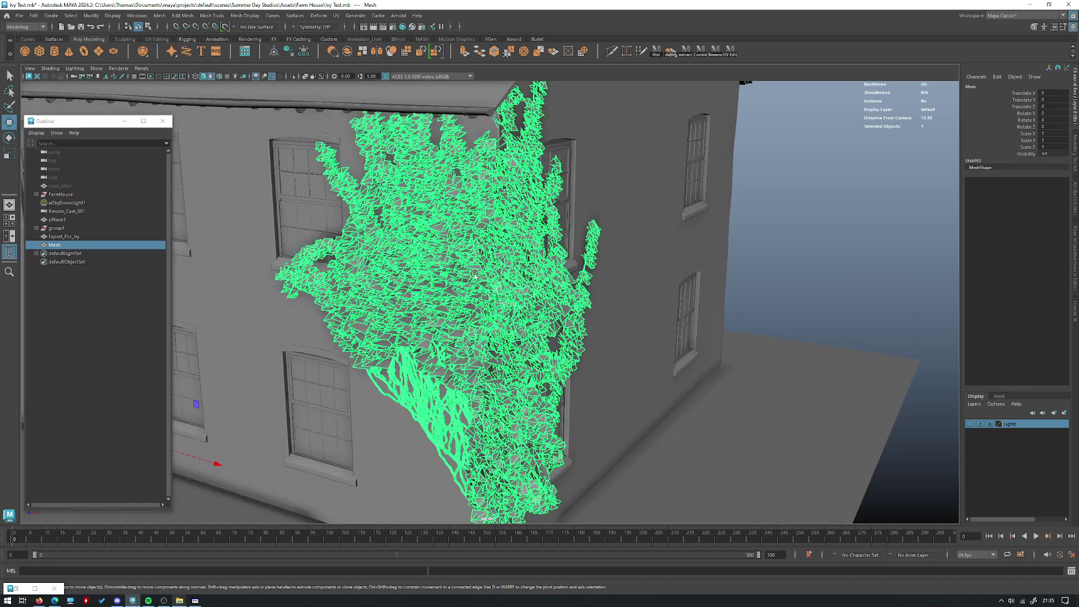
# Select the faces that use the leaf_adult1 material and isolate them in the viewport.
pyautogui.click(16, 588)
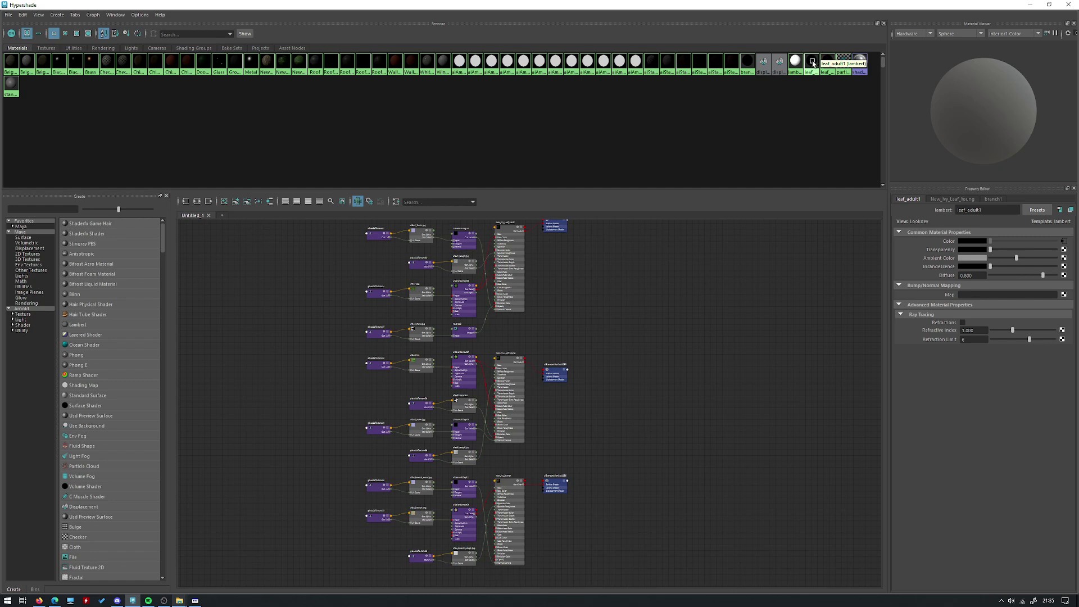
pyautogui.moveTo(813, 63); pyautogui.dragTo(850, 66, button='right')
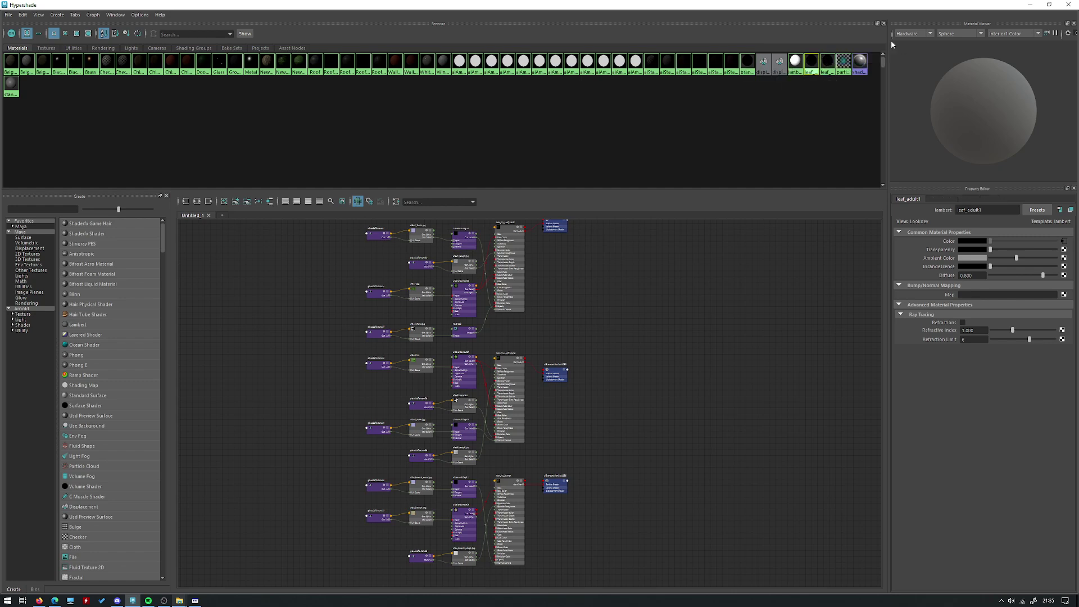
pyautogui.click(1031, 4)
pyautogui.hotkey('ctrl', '1')
# Assign the New_Ivy_Leaf_Adult material to all the isolated adult leaf faces and bring back the full scene.
pyautogui.moveTo(460, 298); pyautogui.dragTo(534, 236, button='right')
pyautogui.scroll(-3, 584, 208)
pyautogui.moveTo(592, 201); pyautogui.dragTo(593, 222, button='right')
pyautogui.moveTo(612, 509); pyautogui.dragTo(266, 117)
pyautogui.moveTo(488, 128); pyautogui.dragTo(569, 425, button='right')
pyautogui.moveTo(490, 218); pyautogui.dragTo(528, 204, button='right')
pyautogui.hotkey('ctrl', '1')
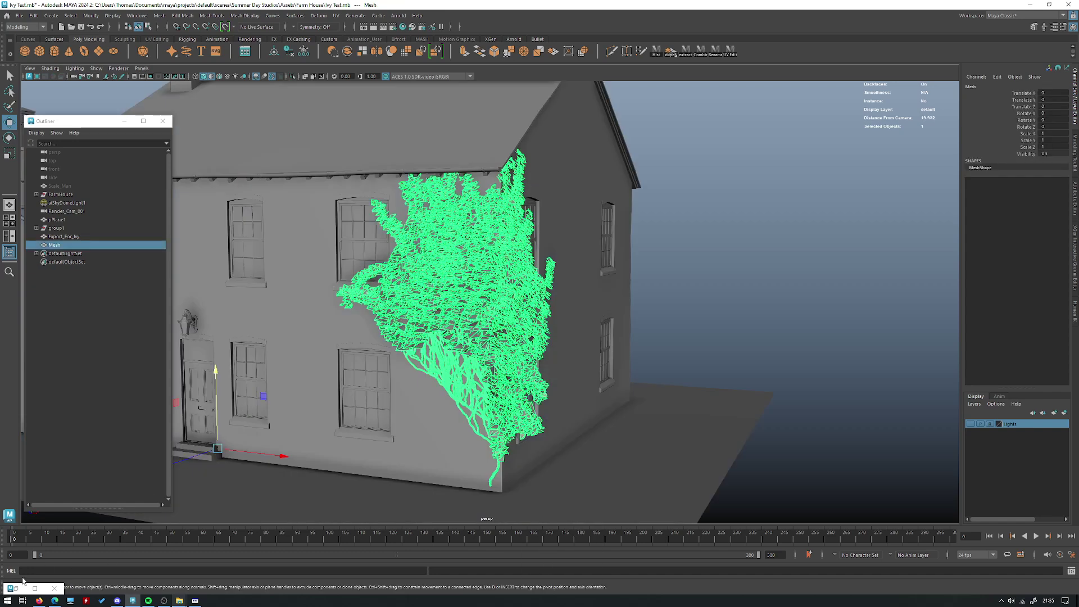
# Select the faces that use the branch1 material and isolate them to inspect the bare ivy branches.
pyautogui.click(17, 588)
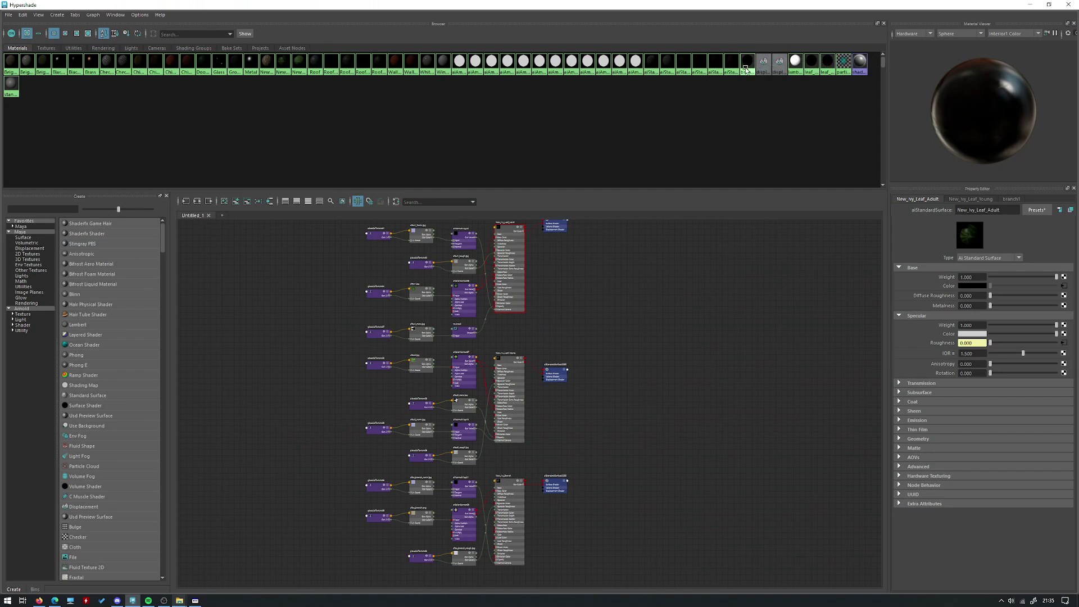
pyautogui.click(746, 64)
pyautogui.moveTo(747, 64); pyautogui.dragTo(804, 64, button='right')
pyautogui.click(1030, 4)
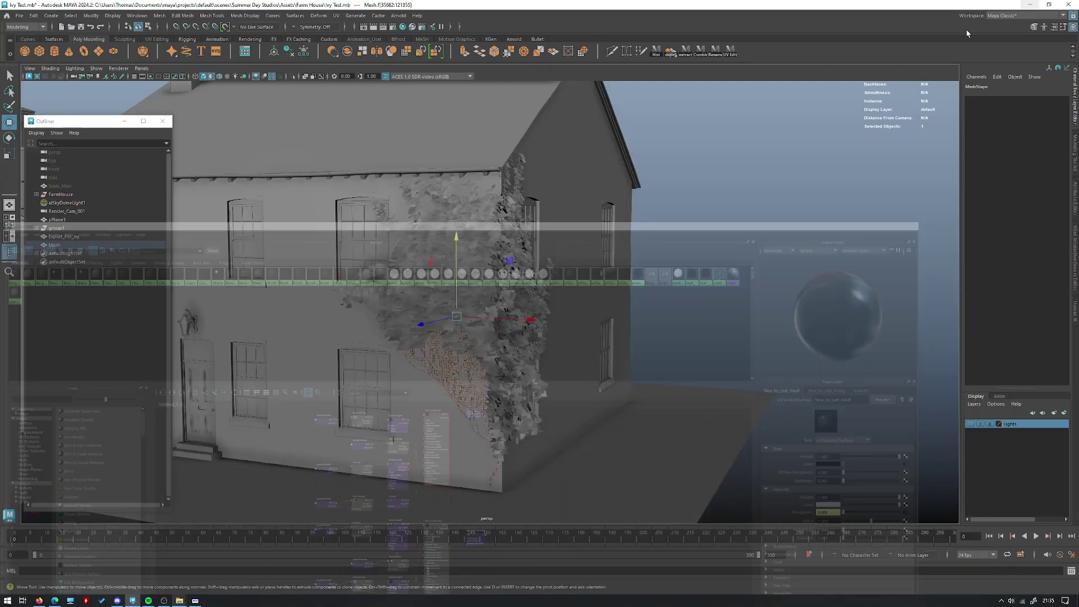
pyautogui.hotkey('ctrl', '1')
pyautogui.moveTo(483, 313); pyautogui.dragTo(653, 282, button='right')
pyautogui.click(652, 282)
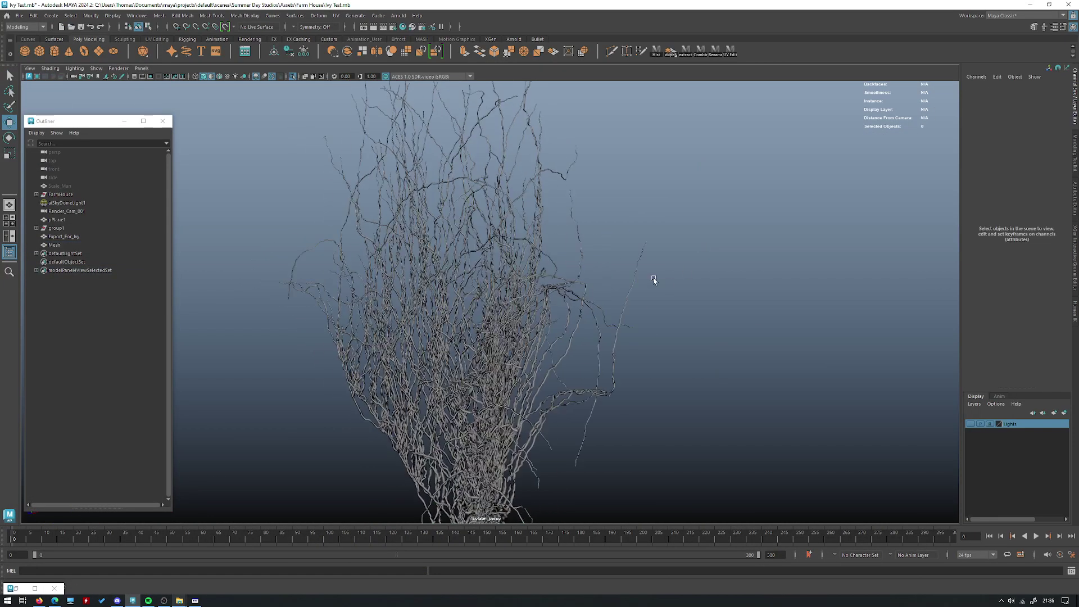
pyautogui.keyDown('alt'); pyautogui.moveTo(652, 281); pyautogui.dragTo(442, 294); pyautogui.keyUp('alt')
pyautogui.keyDown('alt'); pyautogui.moveTo(442, 293); pyautogui.dragTo(493, 247, button='right'); pyautogui.keyUp('alt')
pyautogui.keyDown('alt'); pyautogui.moveTo(492, 247); pyautogui.dragTo(556, 273); pyautogui.keyUp('alt')
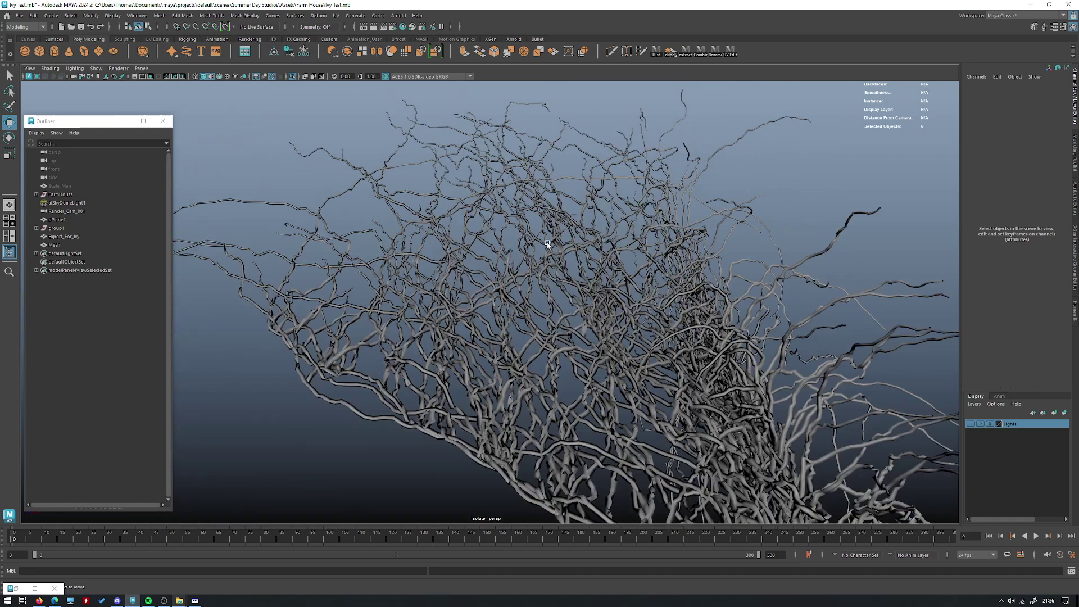
pyautogui.keyDown('alt'); pyautogui.moveTo(546, 232); pyautogui.dragTo(490, 363); pyautogui.keyUp('alt')
# Assign the New_Ivy_Branch material to all the isolated branch faces and bring back the full scene.
pyautogui.click(490, 363)
pyautogui.moveTo(643, 217); pyautogui.dragTo(642, 237, button='right')
pyautogui.scroll(-2, 642, 238)
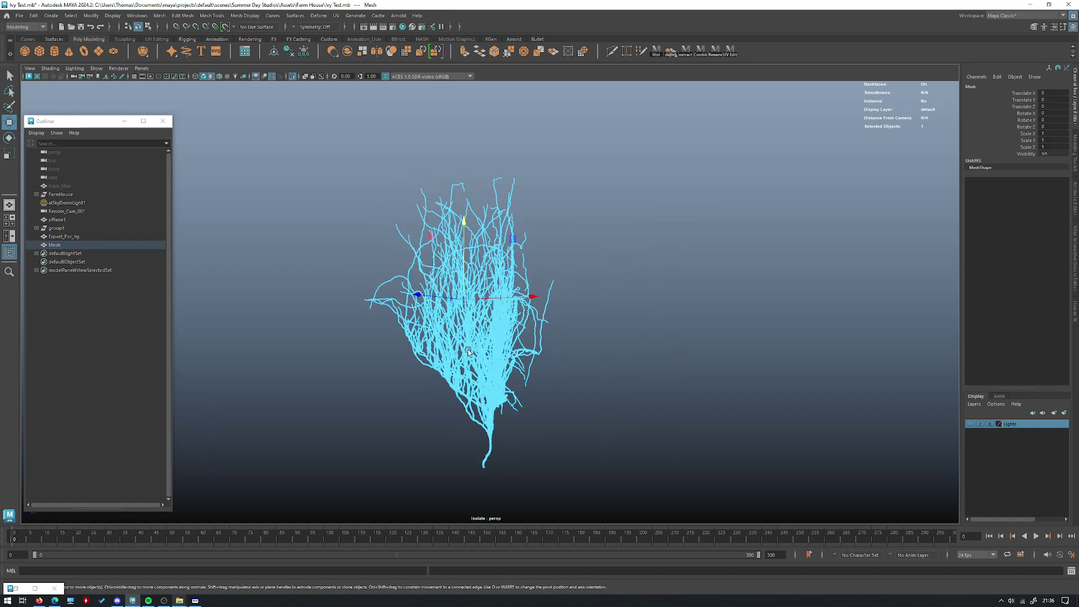
pyautogui.moveTo(625, 500); pyautogui.dragTo(273, 128)
pyautogui.keyDown('alt'); pyautogui.moveTo(344, 191); pyautogui.dragTo(319, 209); pyautogui.keyUp('alt')
pyautogui.keyDown('alt'); pyautogui.moveTo(319, 210); pyautogui.dragTo(502, 295, button='right'); pyautogui.keyUp('alt')
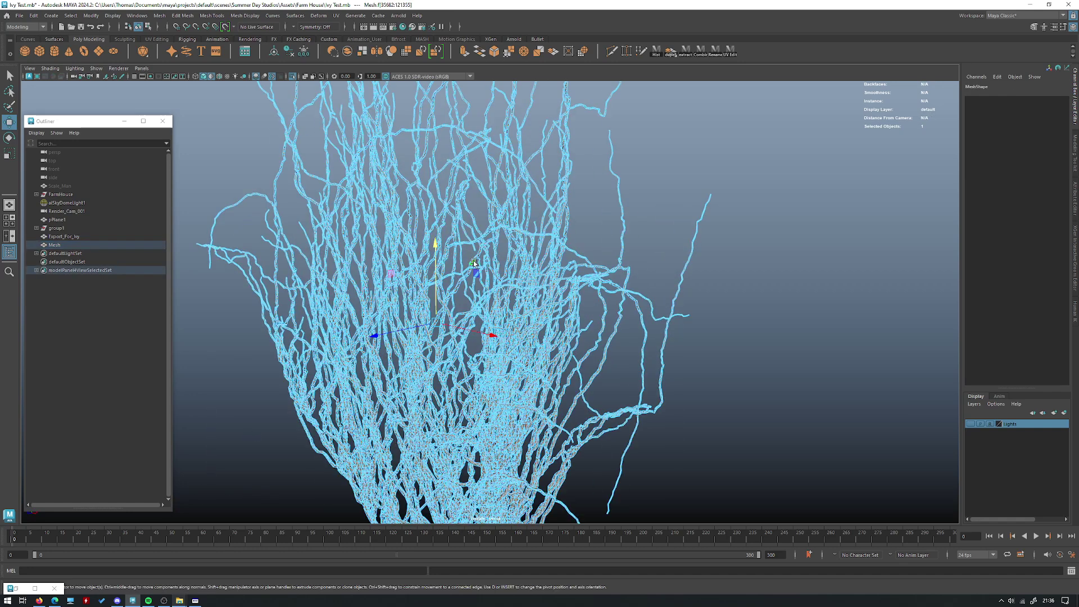
pyautogui.keyDown('alt'); pyautogui.moveTo(482, 271); pyautogui.dragTo(506, 253); pyautogui.keyUp('alt')
pyautogui.keyDown('alt'); pyautogui.moveTo(605, 281); pyautogui.dragTo(557, 265, button='right'); pyautogui.keyUp('alt')
pyautogui.keyDown('alt'); pyautogui.moveTo(557, 266); pyautogui.dragTo(537, 263); pyautogui.keyUp('alt')
pyautogui.moveTo(537, 263); pyautogui.dragTo(622, 420, button='right')
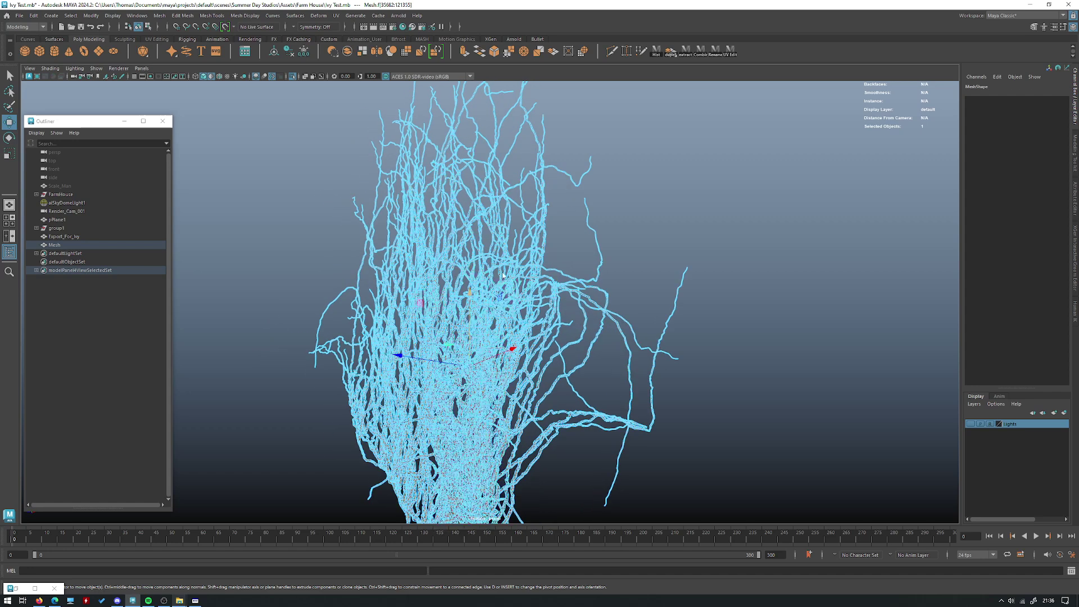
pyautogui.click(558, 211)
pyautogui.keyDown('alt'); pyautogui.moveTo(477, 261); pyautogui.dragTo(483, 310); pyautogui.keyUp('alt')
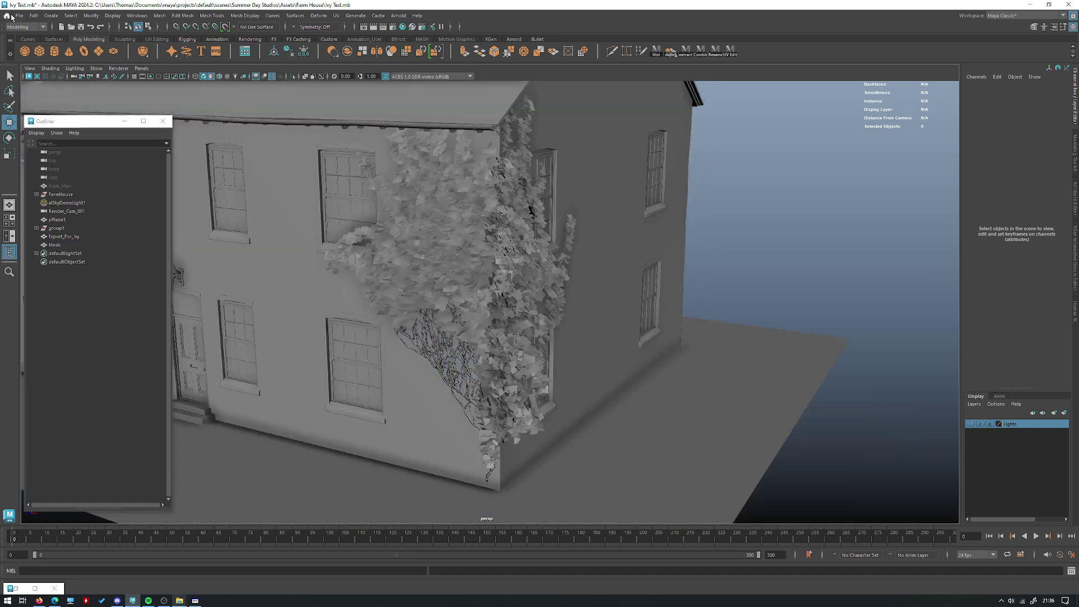
# Run Optimize Scene Size on the scene to remove the unused imported ivy materials.
pyautogui.click(17, 16)
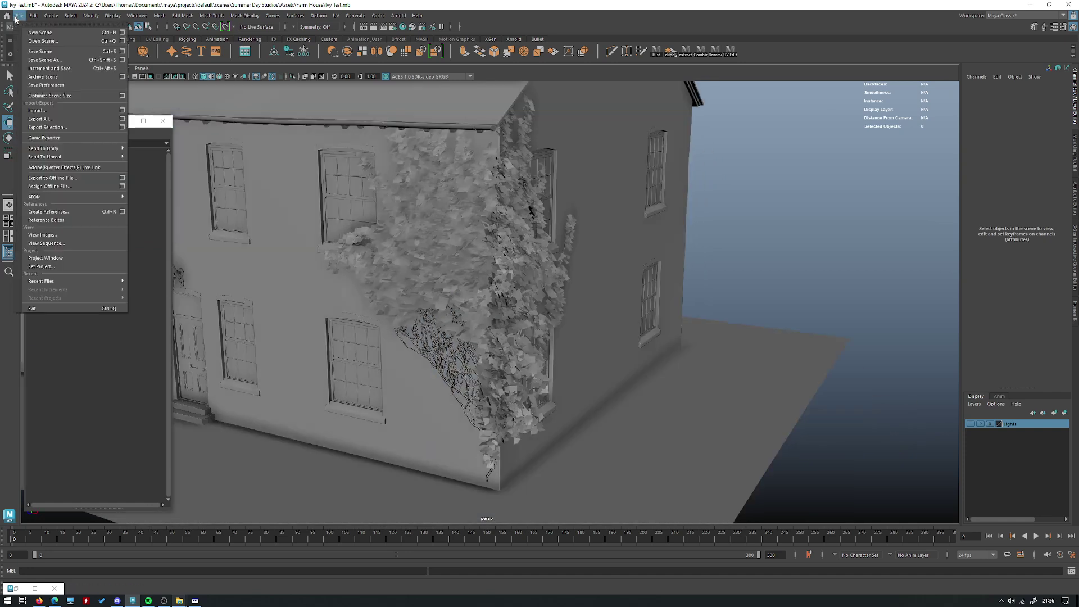
pyautogui.click(59, 96)
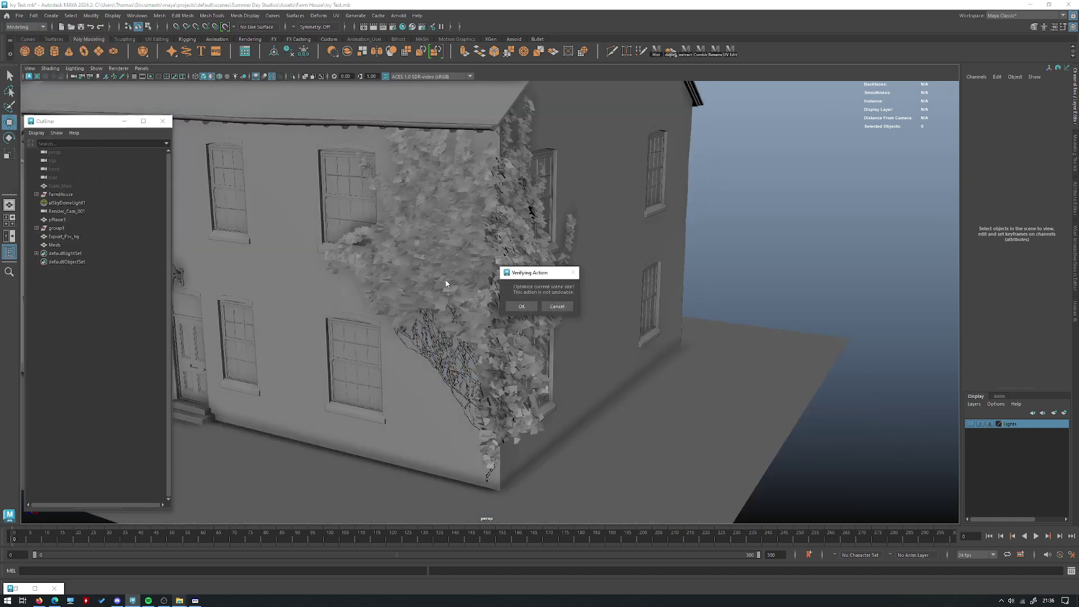
pyautogui.click(520, 307)
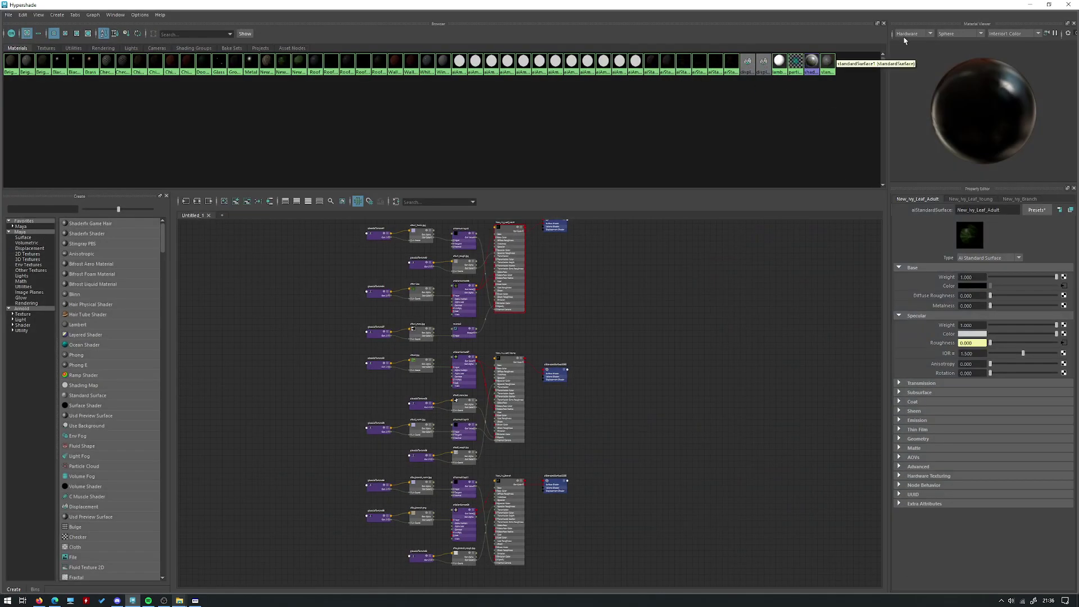
# Put the Hypershade away, show the Lights display layer and render the ivy corner of the farmhouse with Arnold in the viewport.
pyautogui.click(1030, 5)
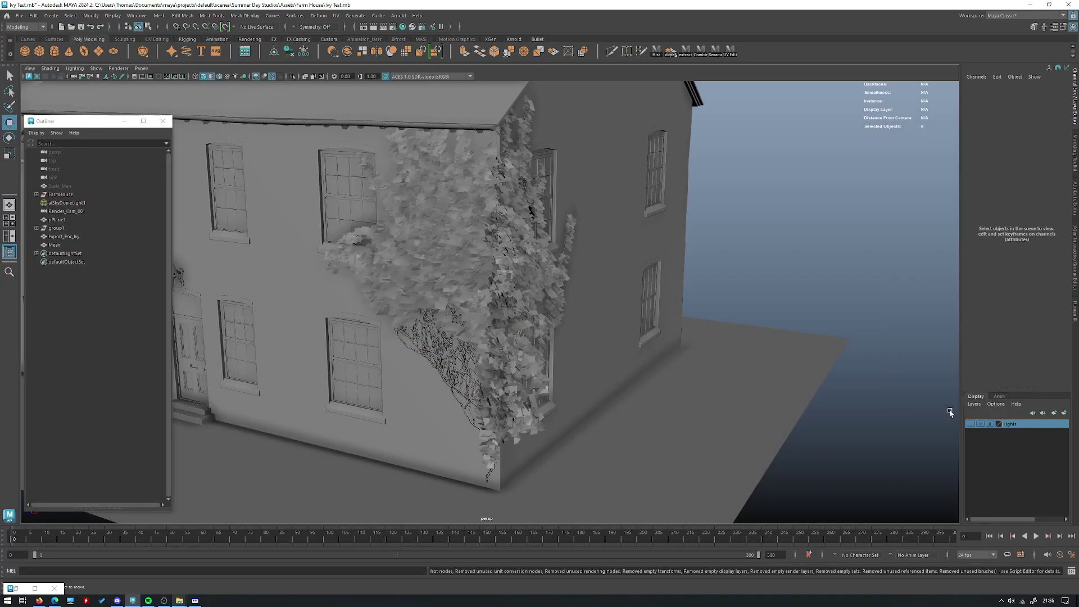
pyautogui.click(970, 424)
pyautogui.keyDown('alt'); pyautogui.moveTo(757, 273); pyautogui.dragTo(695, 226); pyautogui.keyUp('alt')
pyautogui.click(118, 68)
pyautogui.click(125, 91)
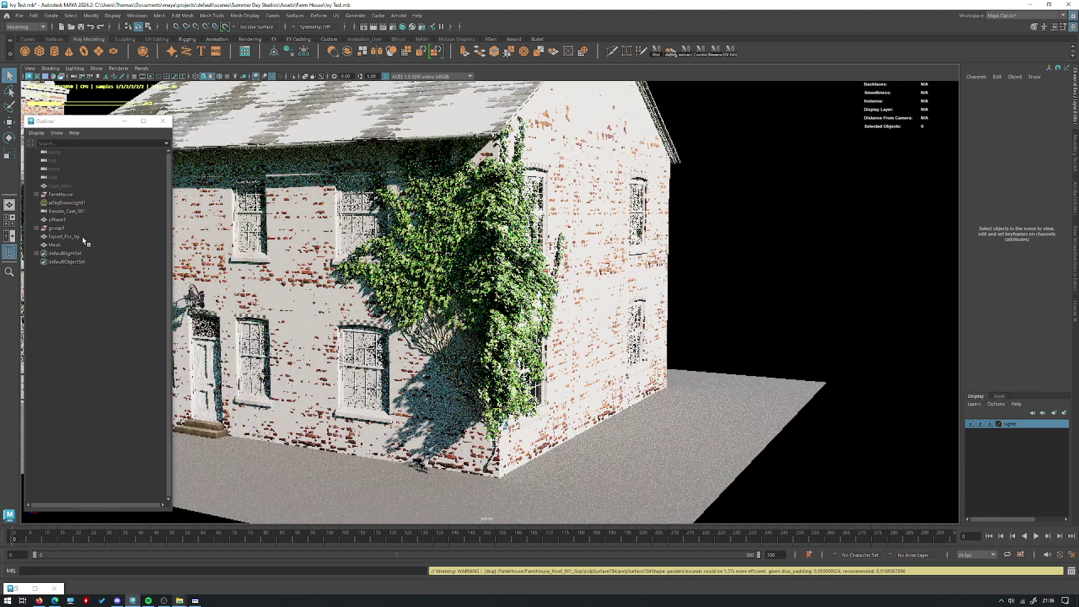
# Hide the Export_For_Ivy mesh that overlaps the farmhouse walls in the render.
pyautogui.click(83, 246)
pyautogui.click(63, 236)
pyautogui.hotkey('ctrl', 'h')
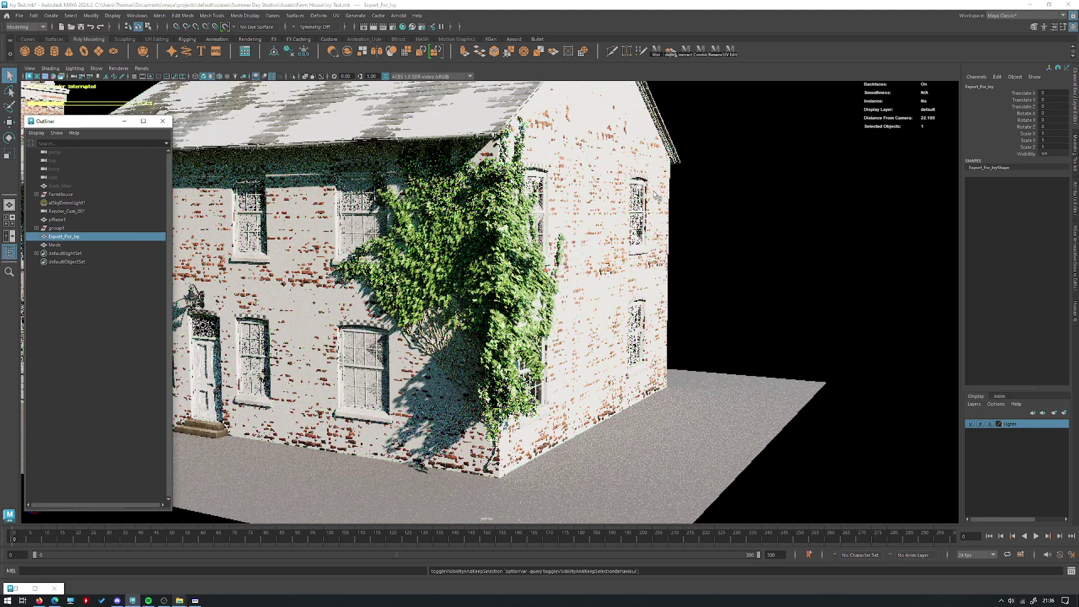
pyautogui.click(753, 168)
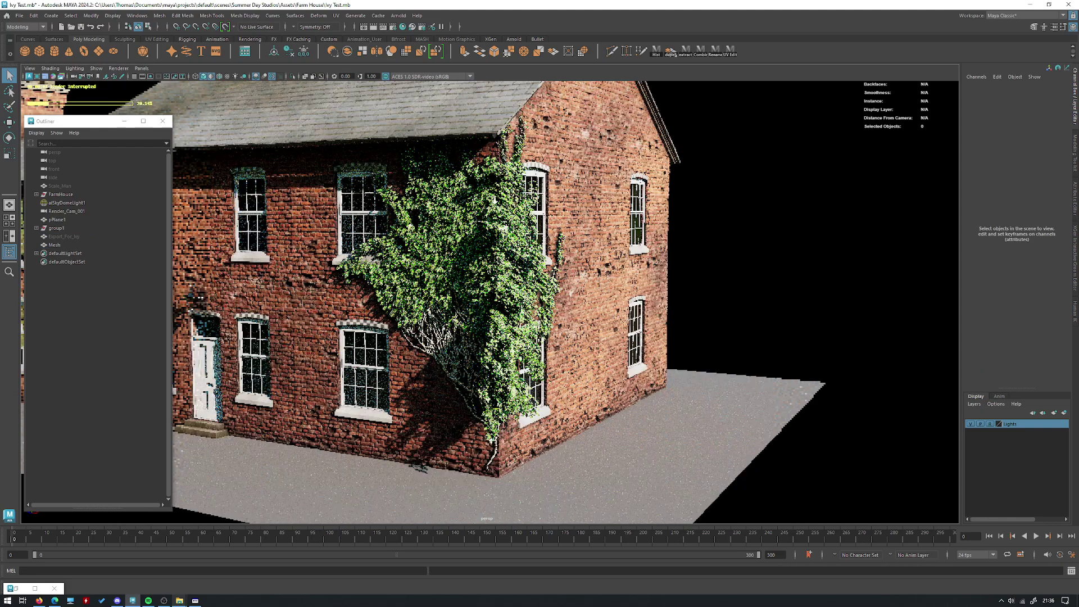
# Examine the rendered ivy leaves and branches up close and from several angles around the farmhouse.
pyautogui.scroll(3, 527, 227)
pyautogui.keyDown('alt'); pyautogui.moveTo(528, 227); pyautogui.dragTo(572, 216); pyautogui.keyUp('alt')
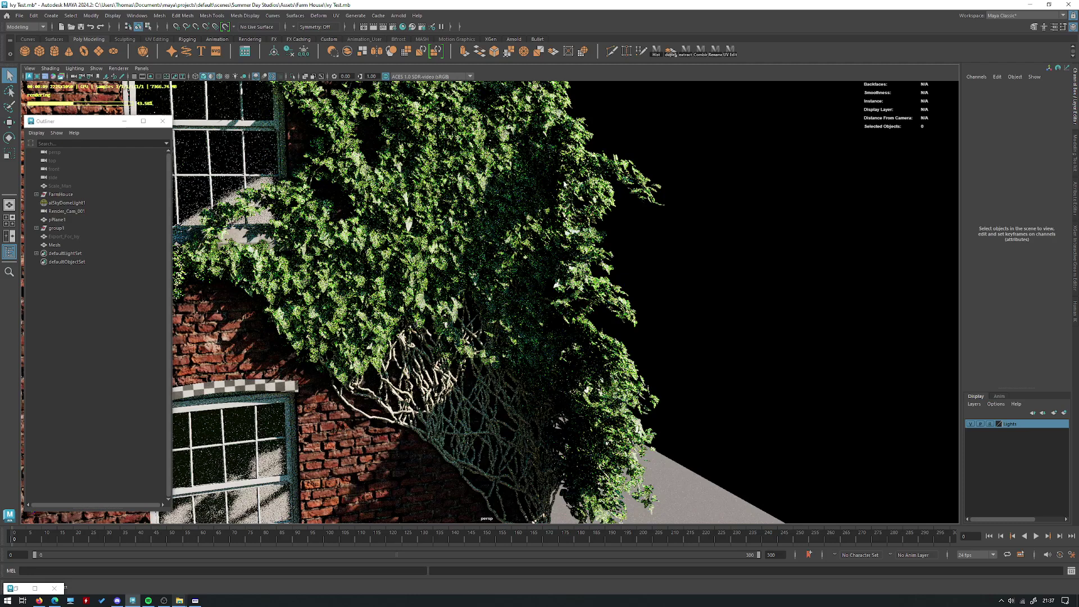
pyautogui.scroll(-15, 753, 238)
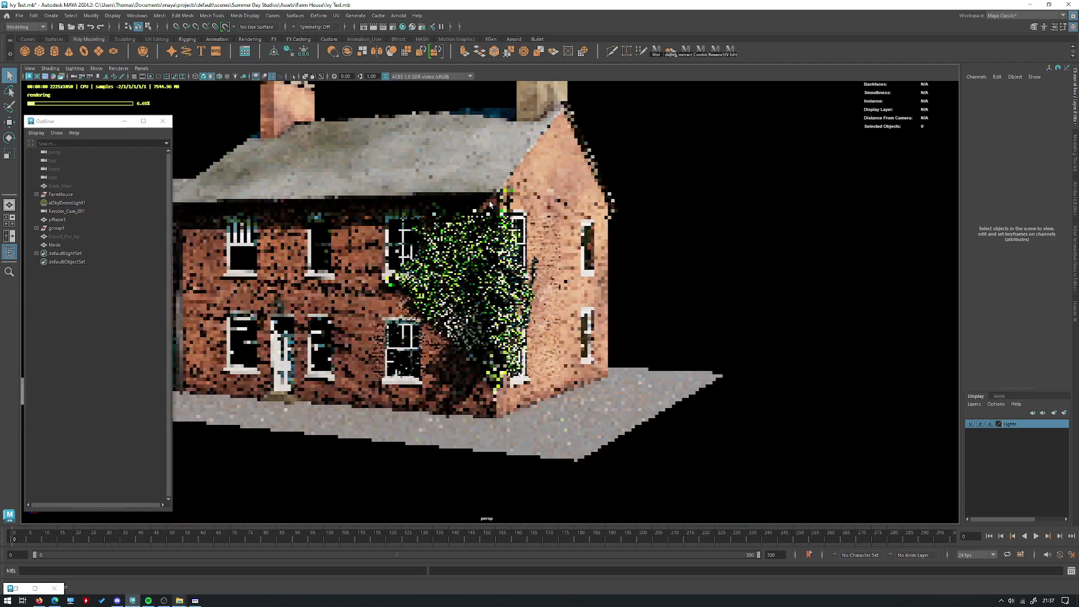
pyautogui.scroll(15, 754, 238)
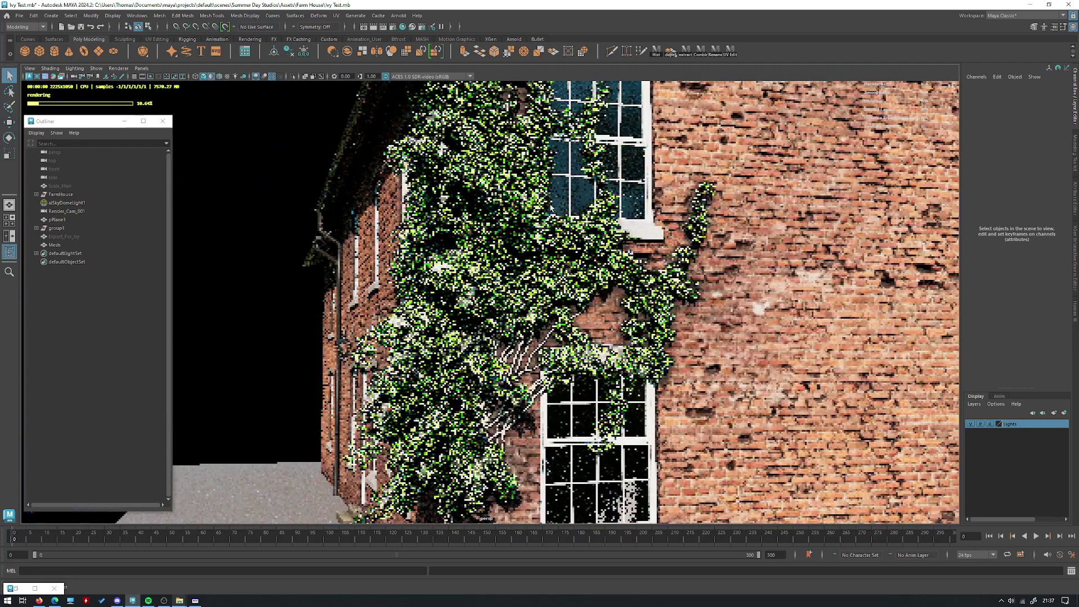
pyautogui.scroll(-9, 341, 218)
pyautogui.keyDown('alt'); pyautogui.moveTo(341, 218); pyautogui.dragTo(632, 210); pyautogui.keyUp('alt')
pyautogui.scroll(-5, 570, 211)
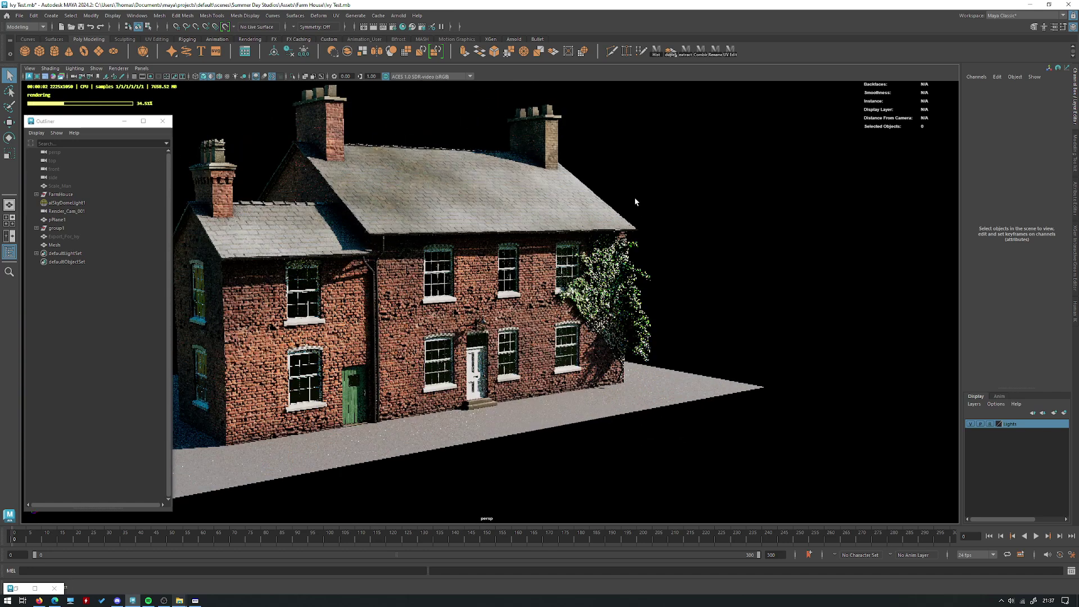
pyautogui.keyDown('alt'); pyautogui.moveTo(657, 203); pyautogui.dragTo(454, 243); pyautogui.keyUp('alt')
pyautogui.scroll(3, 673, 240)
pyautogui.keyDown('alt'); pyautogui.moveTo(454, 243); pyautogui.dragTo(476, 240, button='middle'); pyautogui.keyUp('alt')
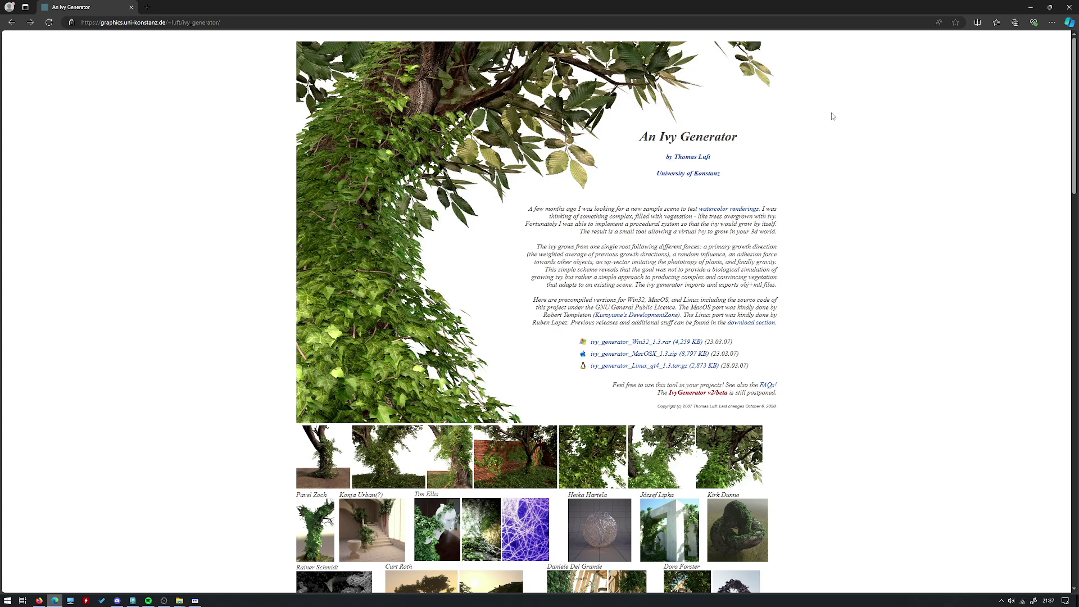
pyautogui.click(1030, 7)
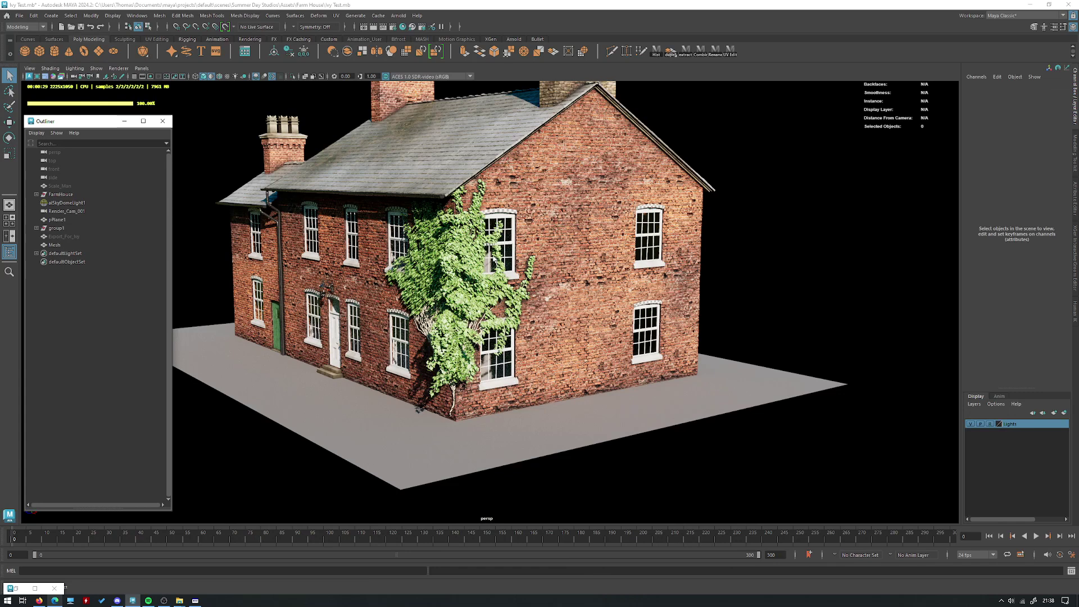